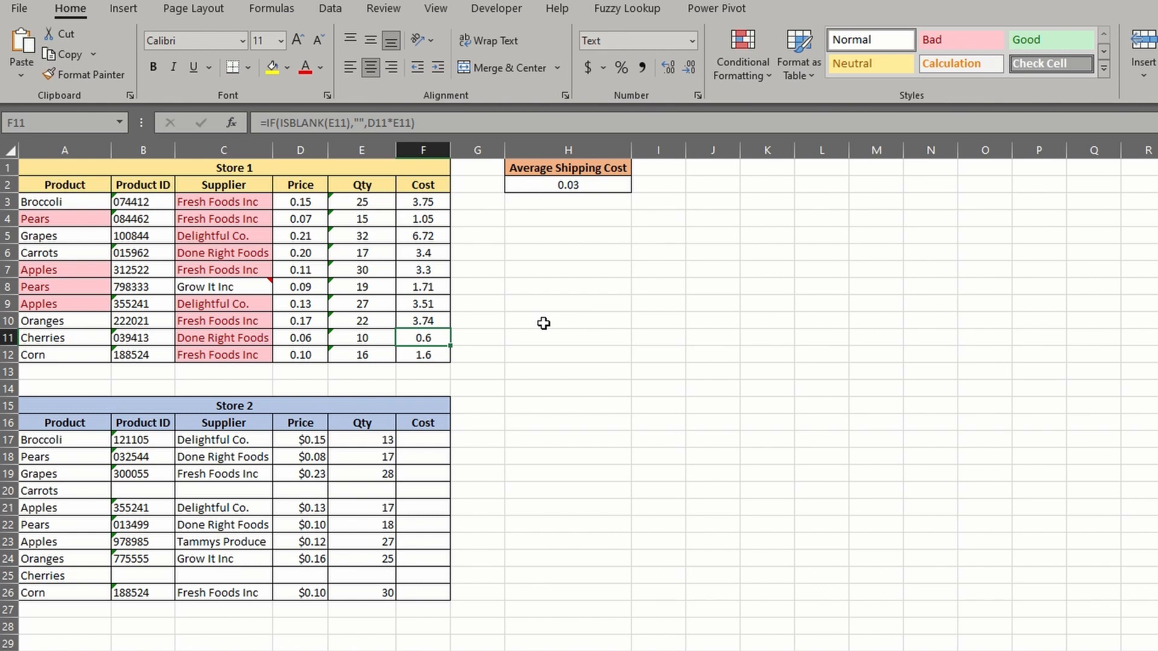
Copy the whole Store 1 table (A1:F12) and paste it with everything included at cell K1
click(543, 324)
click(57, 166)
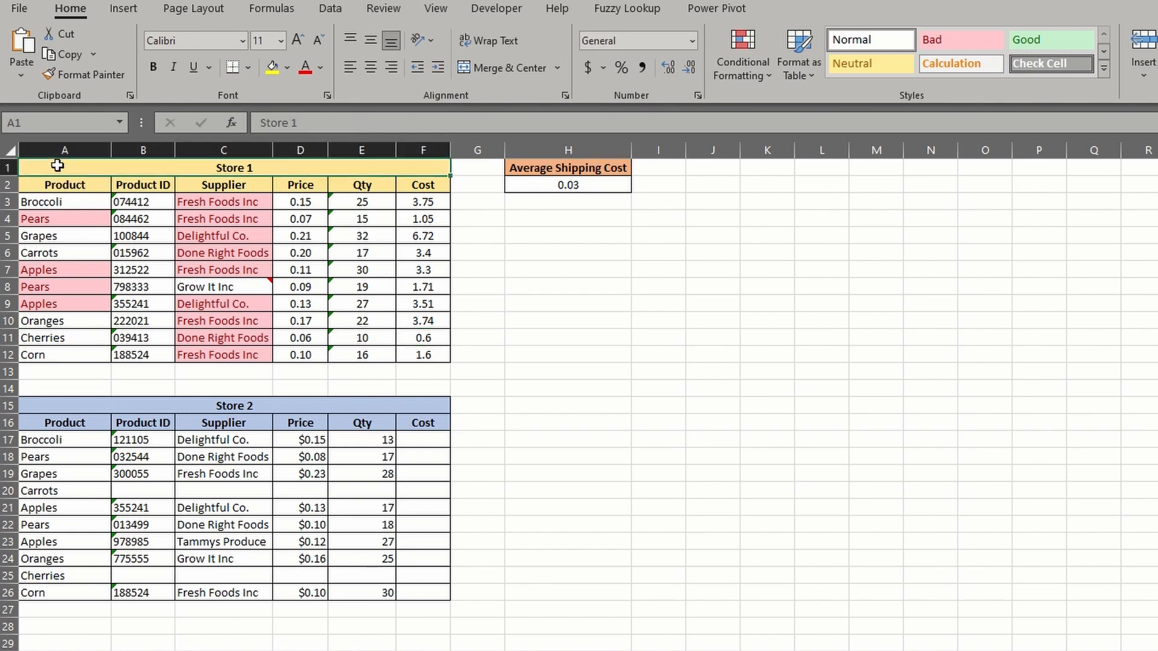
drag(57, 166, 323, 353)
key(ctrl+c)
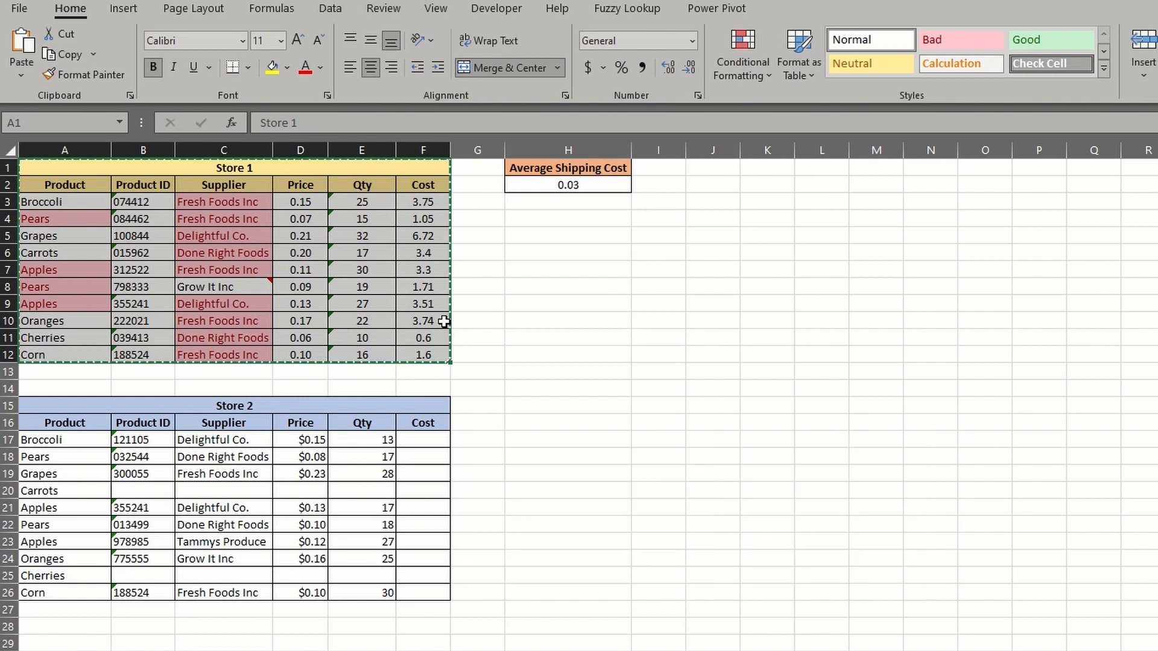
click(785, 166)
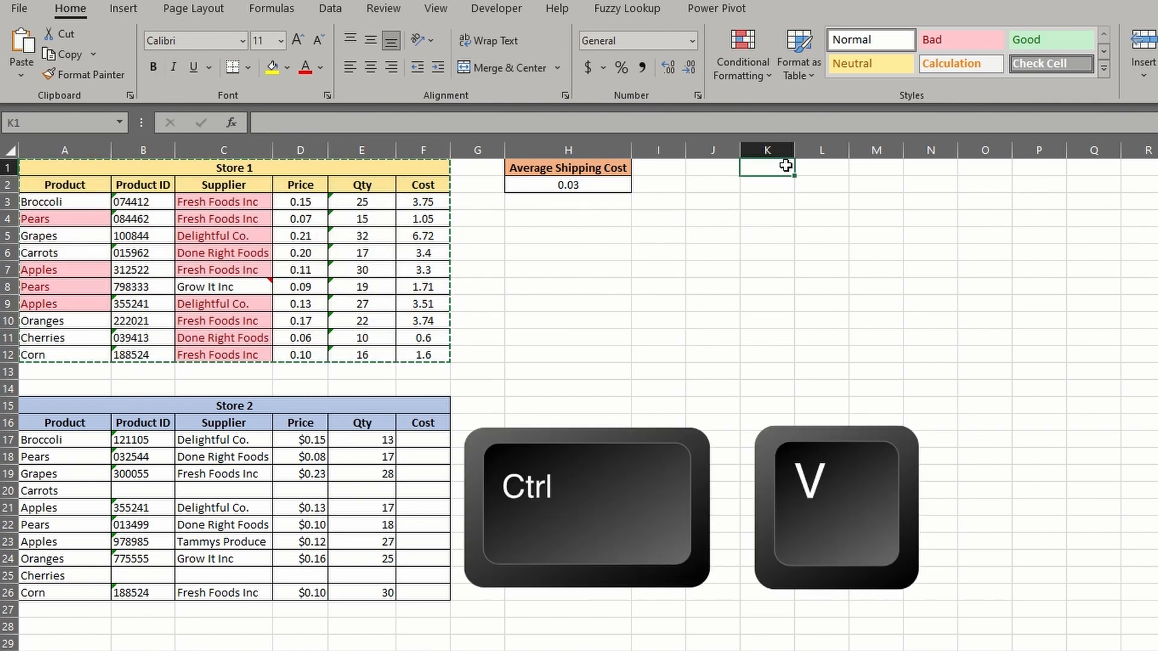
key(ctrl+v)
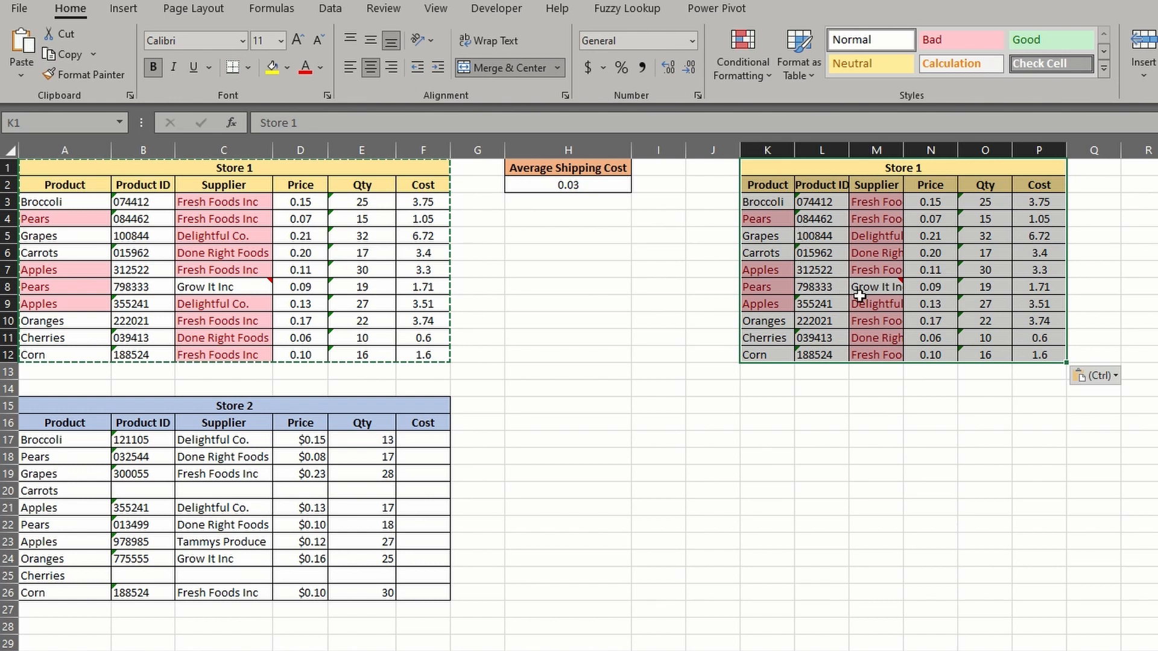
Check the supplier and cost cells in the pasted Store 1 copy, and undo the paste
click(877, 266)
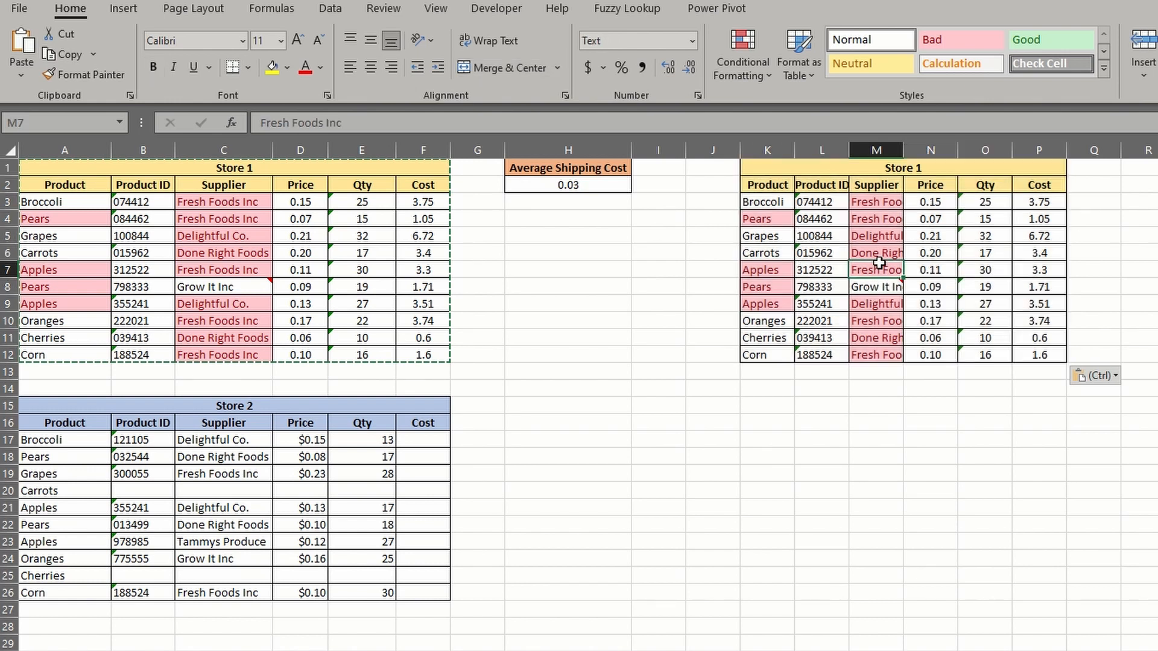
click(1035, 247)
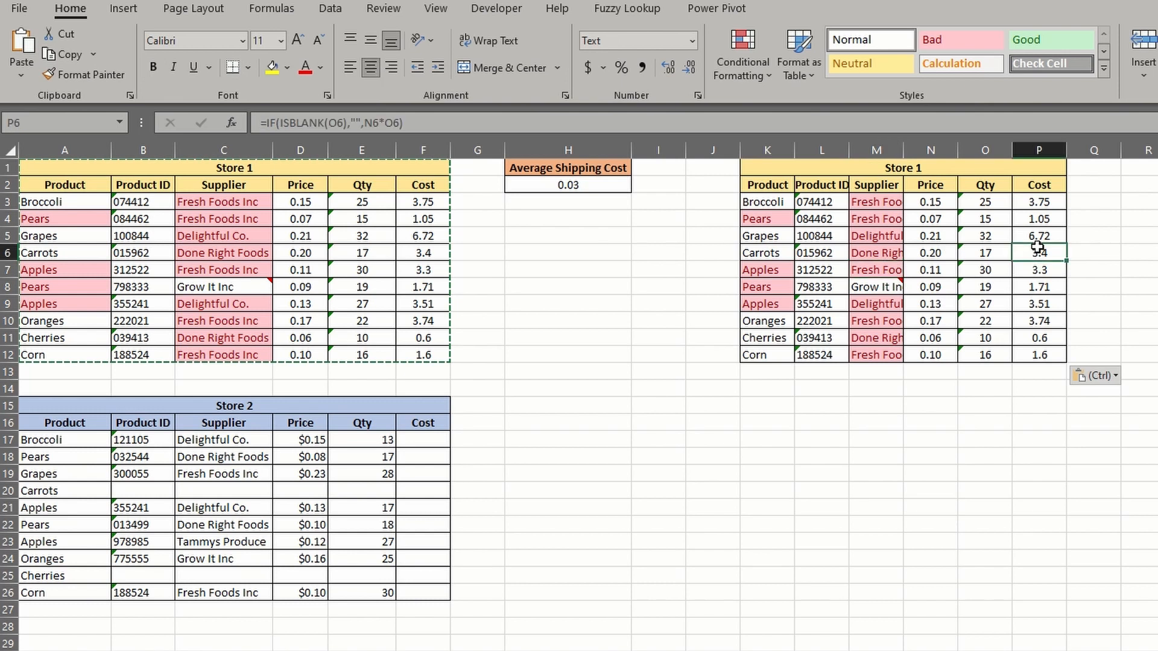
click(1039, 216)
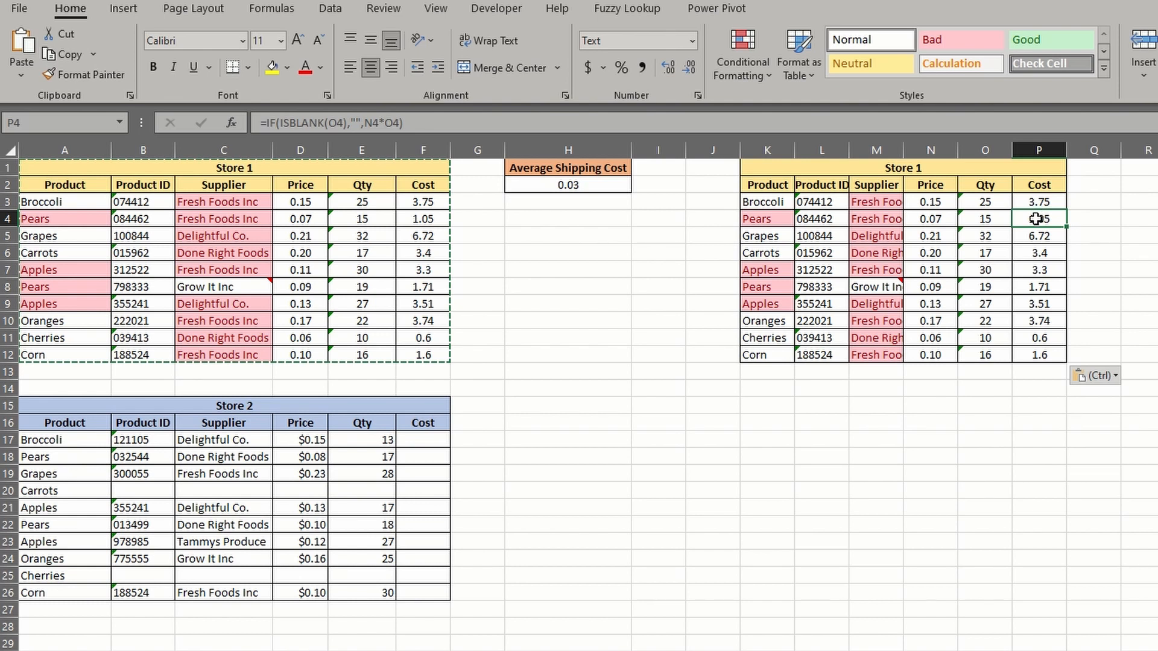
key(ctrl+z)
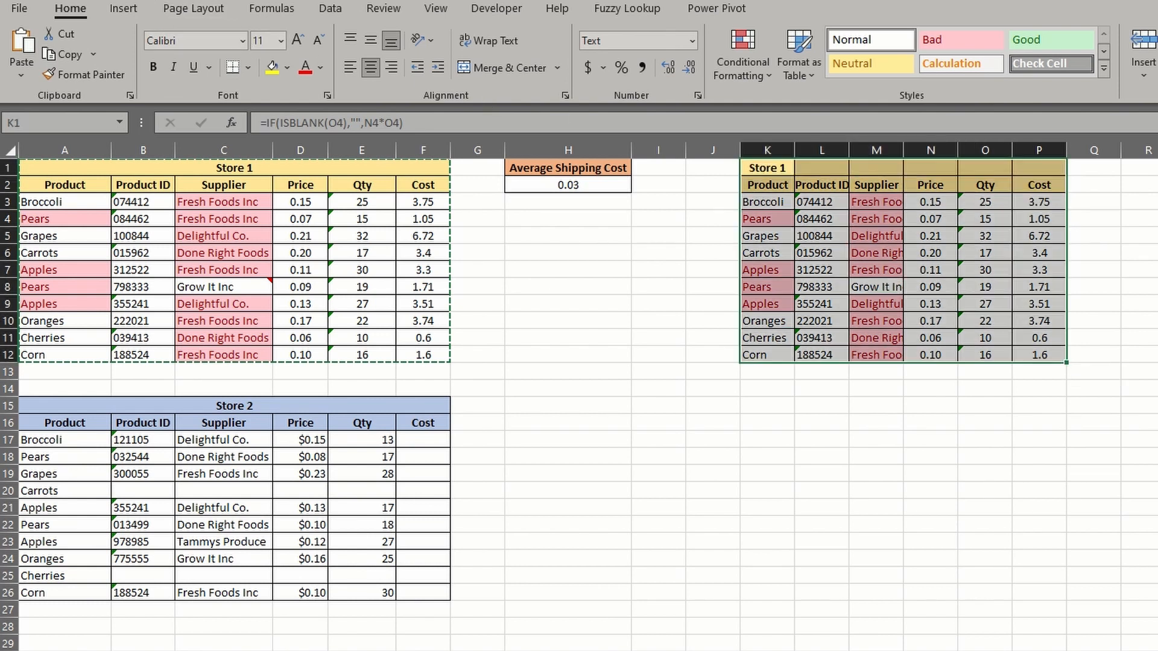
click(579, 334)
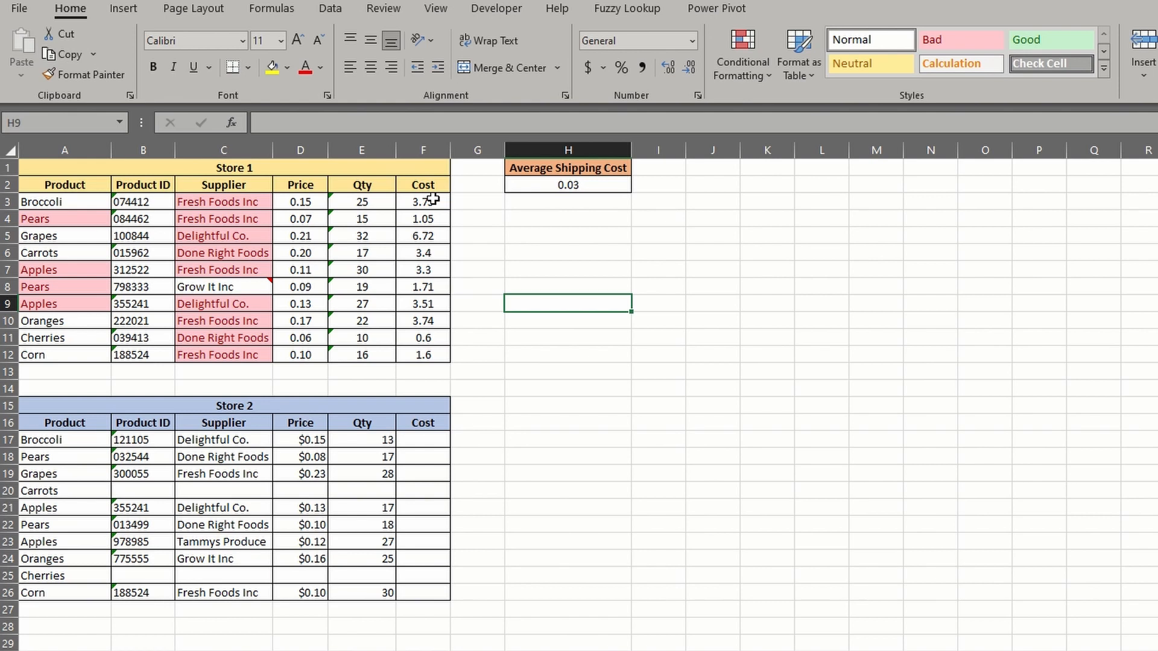
Copy the cost formula from F3 into the Store 2 Cost cells F17:F26 using Paste Special with Formulas, and check the pasted cells
click(434, 199)
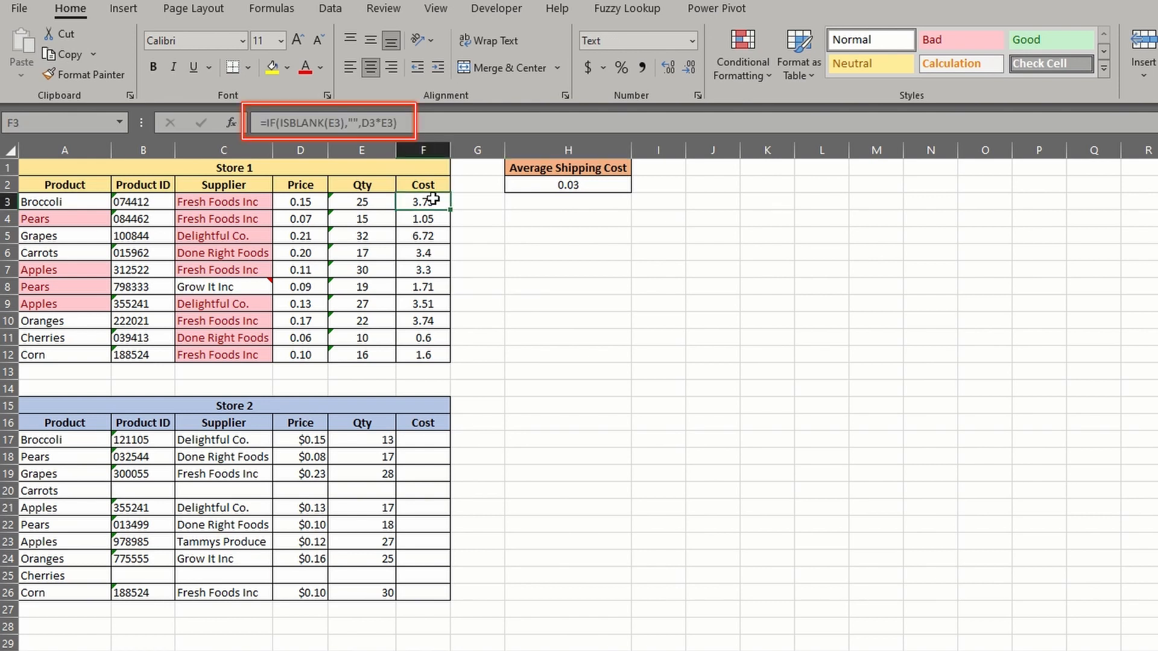
key(ctrl+c)
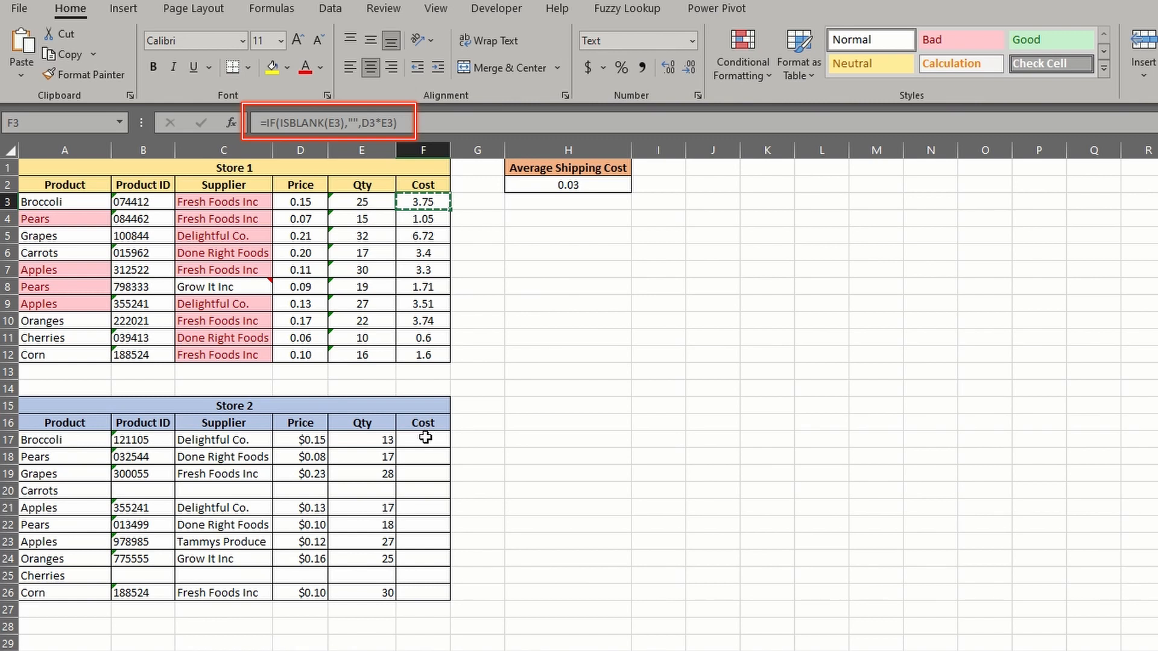
drag(425, 438, 425, 595)
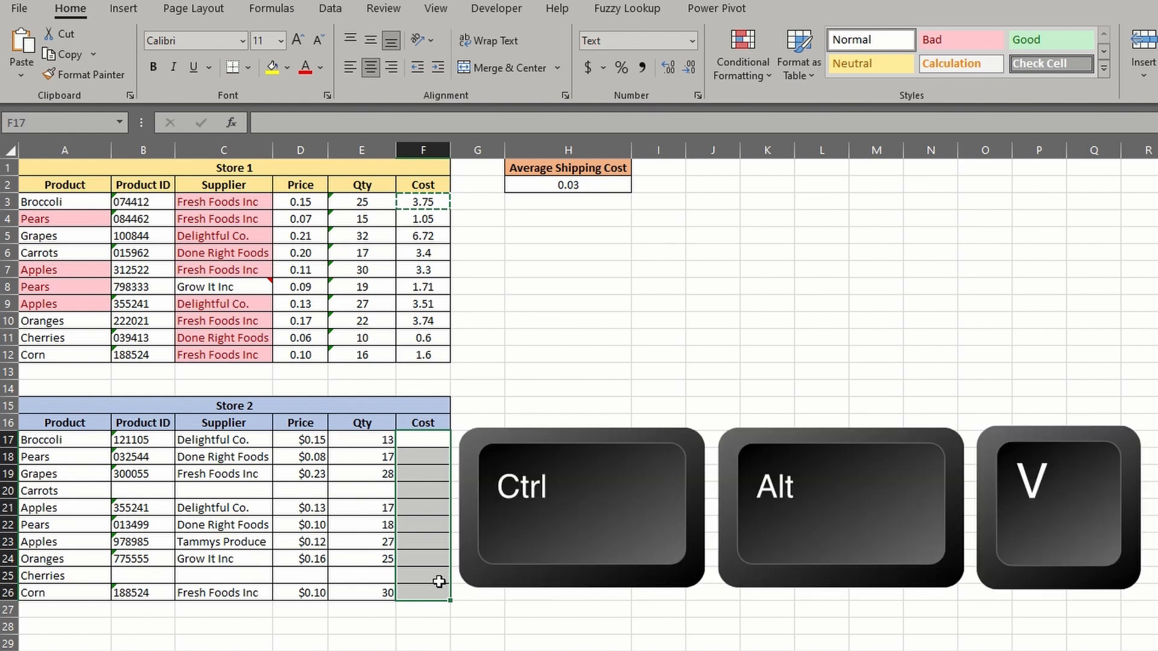
key(ctrl+alt+v)
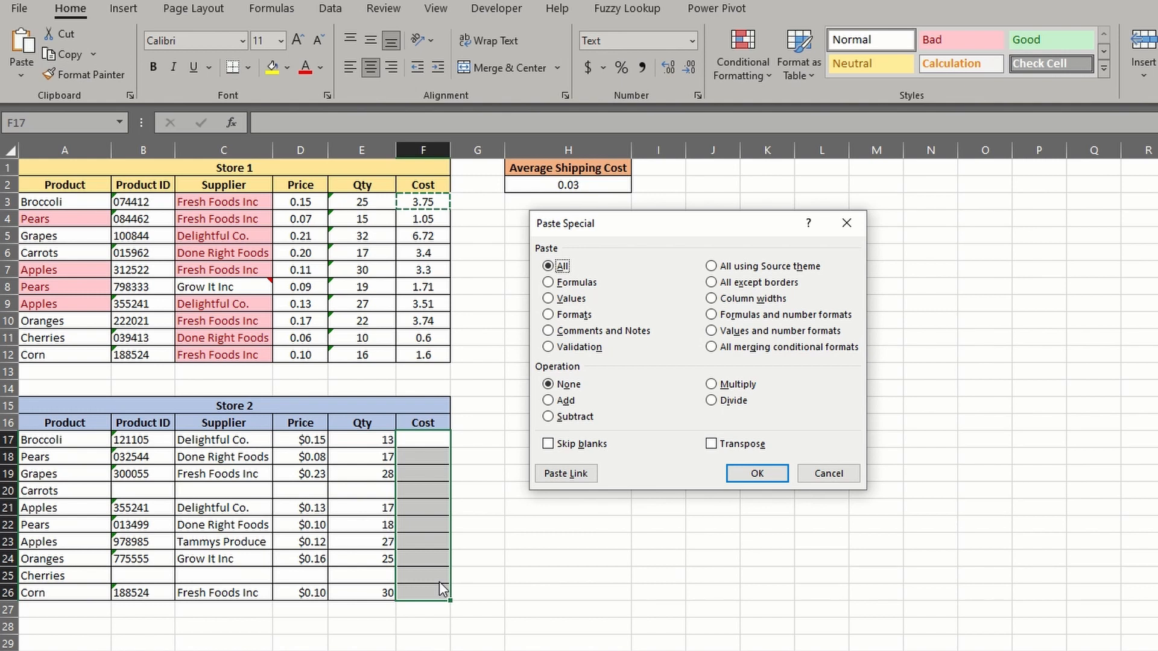
click(550, 283)
click(757, 474)
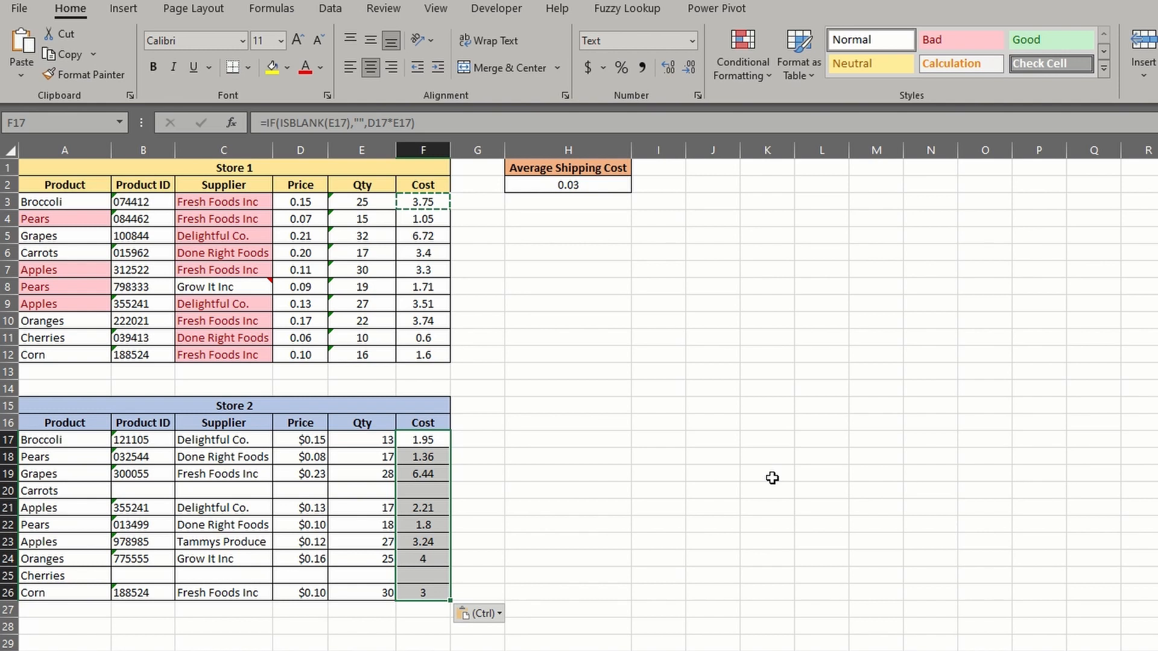
click(425, 474)
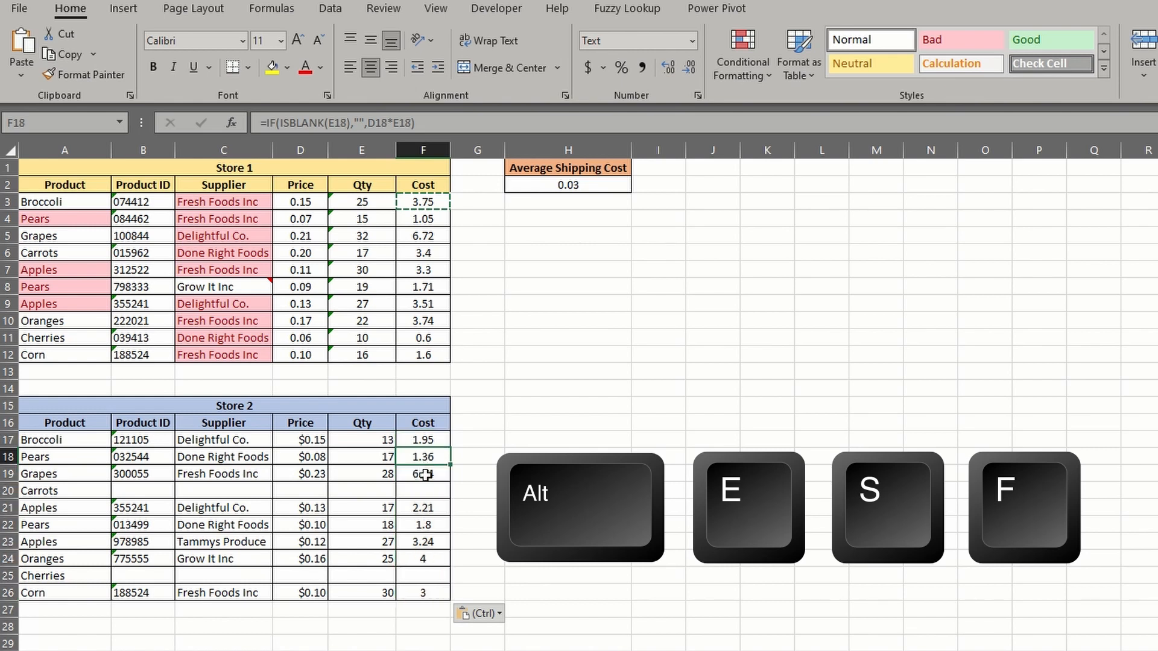
click(423, 494)
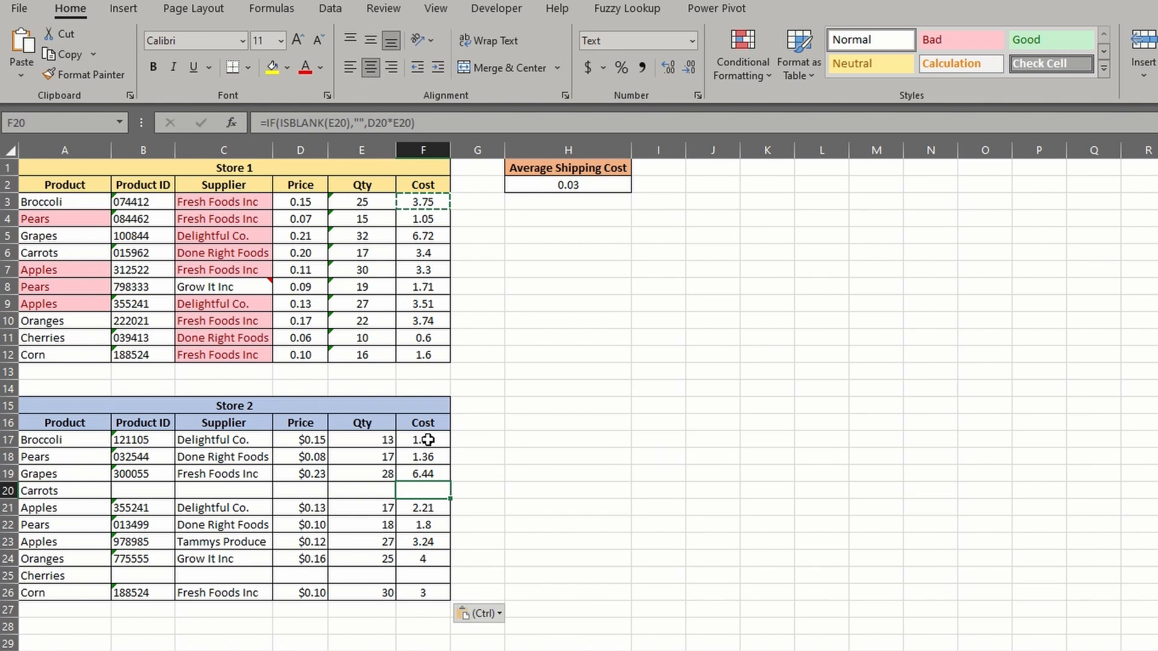
Copy the Store 2 Cost cells F17:F26 and paste them over themselves with Paste Special set to Values
drag(428, 440, 441, 590)
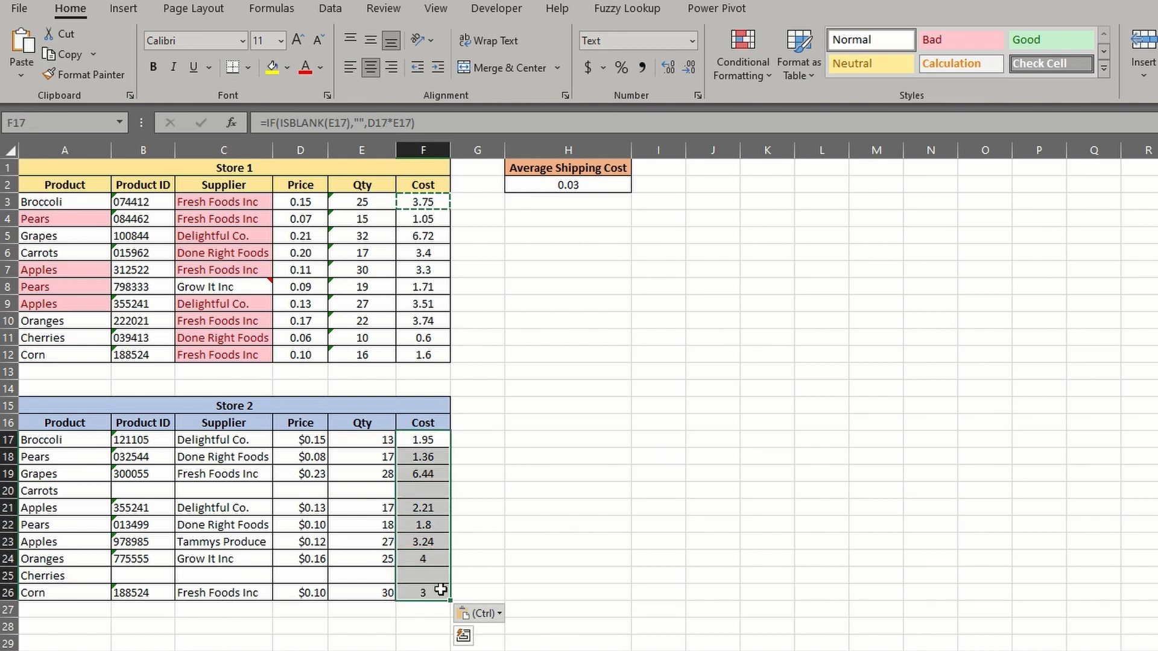
key(ctrl+c)
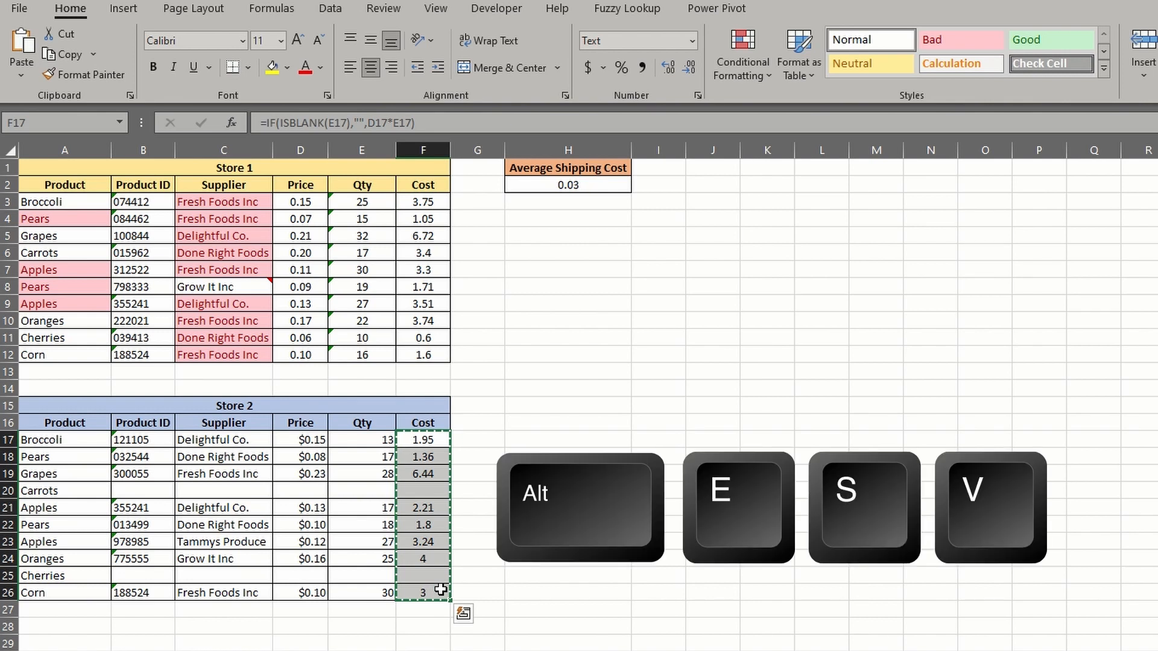
key(alt)
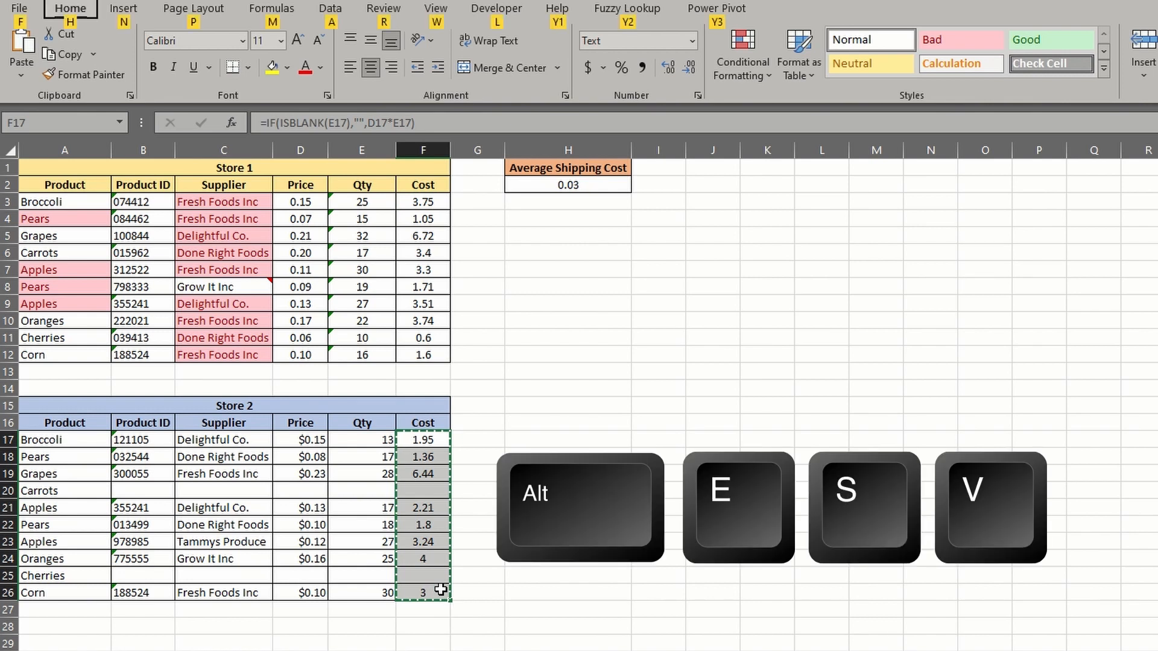
key(e)
key(s)
key(v)
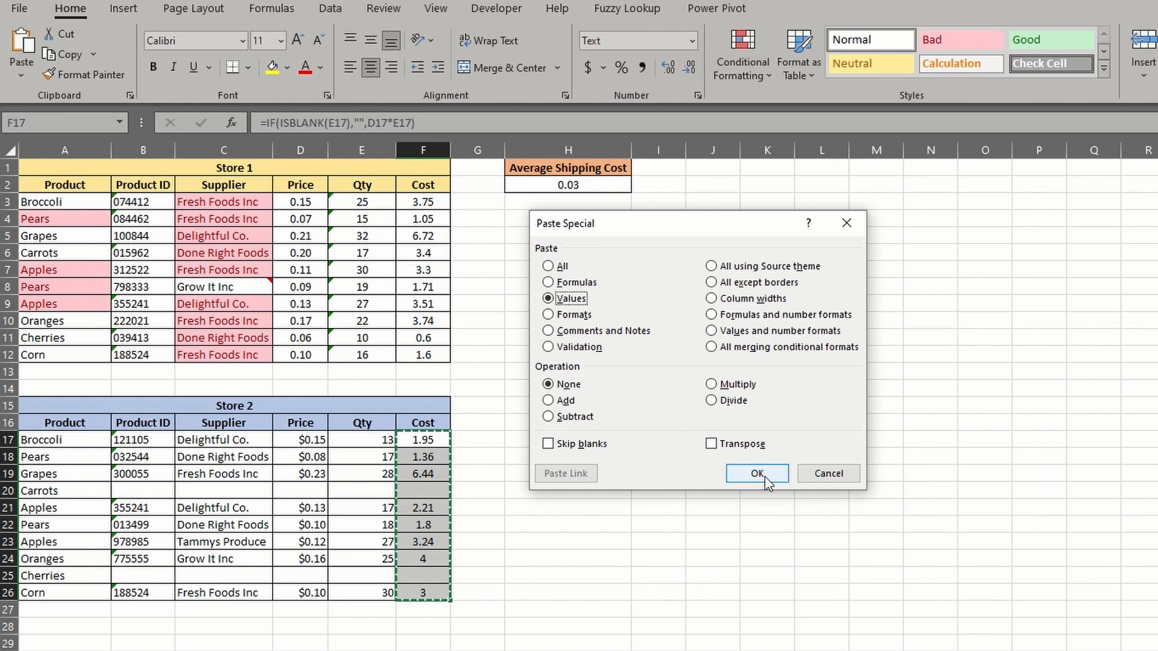
click(759, 475)
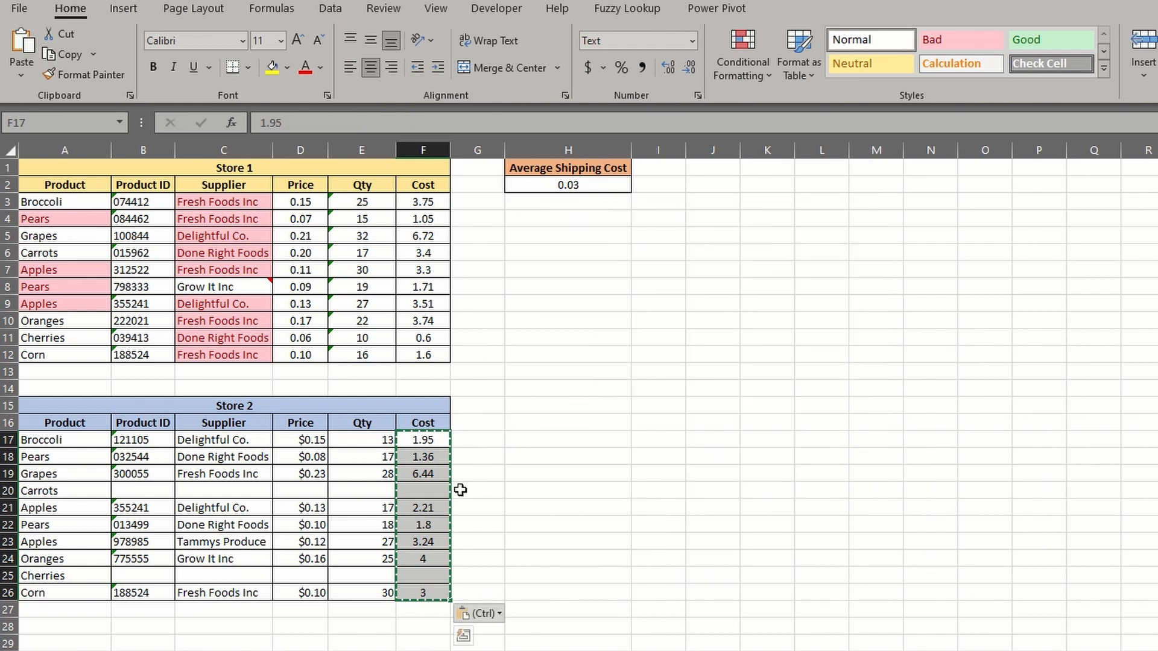
Inspect the converted Store 2 Cost cells and undo the values paste to restore their formulas
click(442, 478)
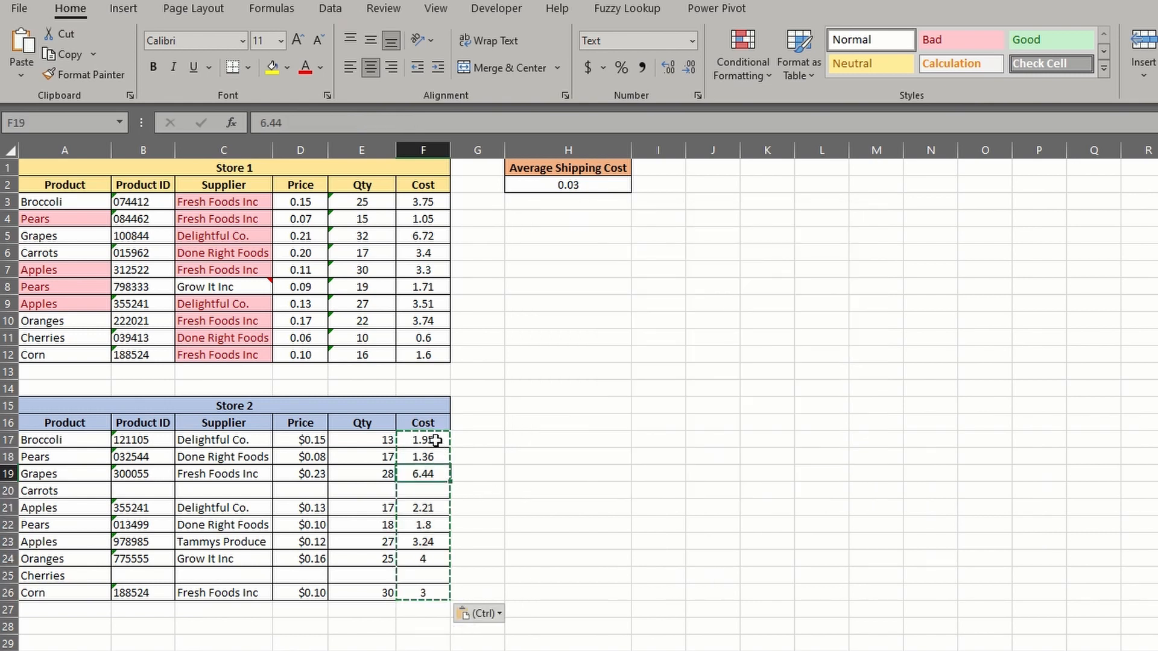
click(436, 441)
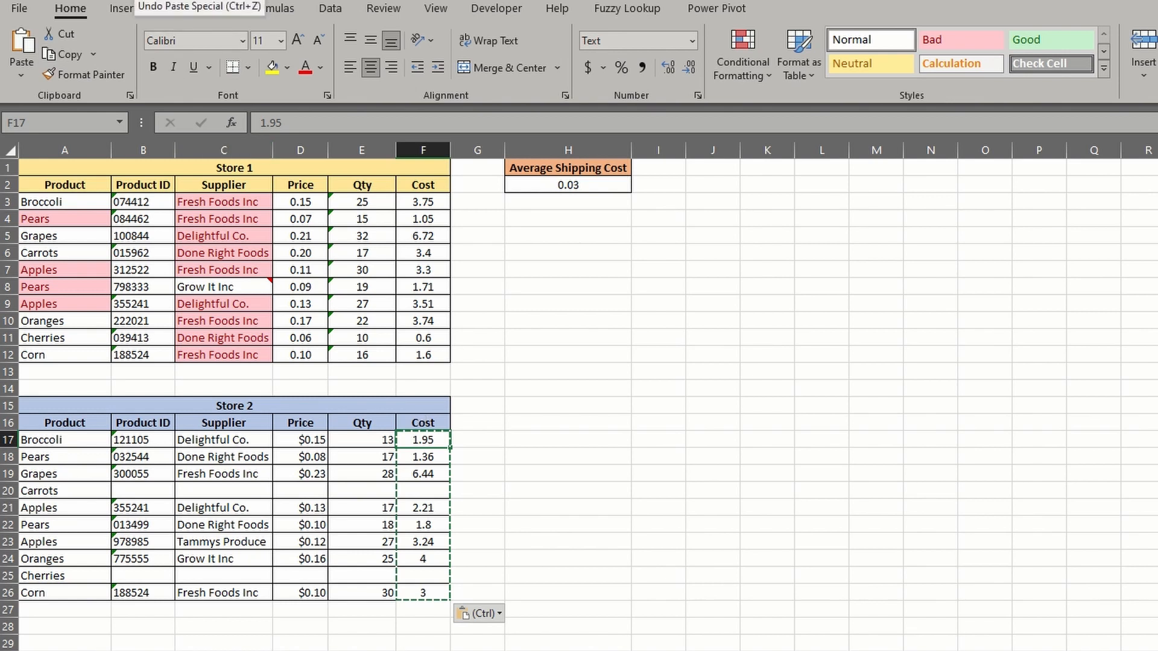
click(156, 2)
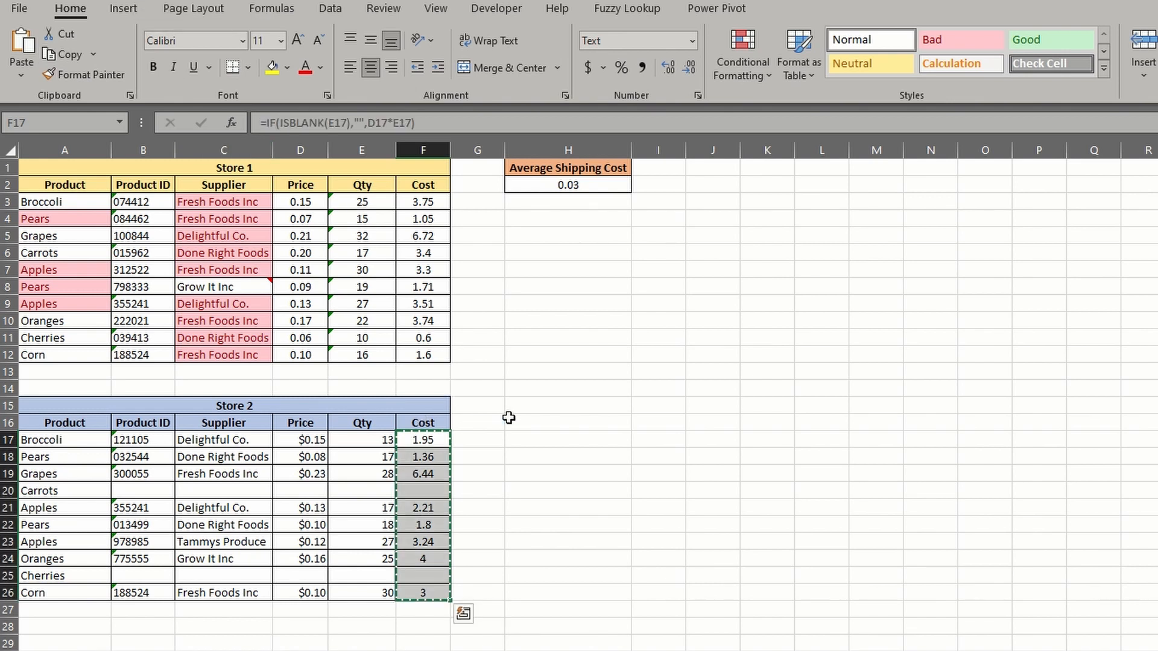
click(556, 426)
click(446, 451)
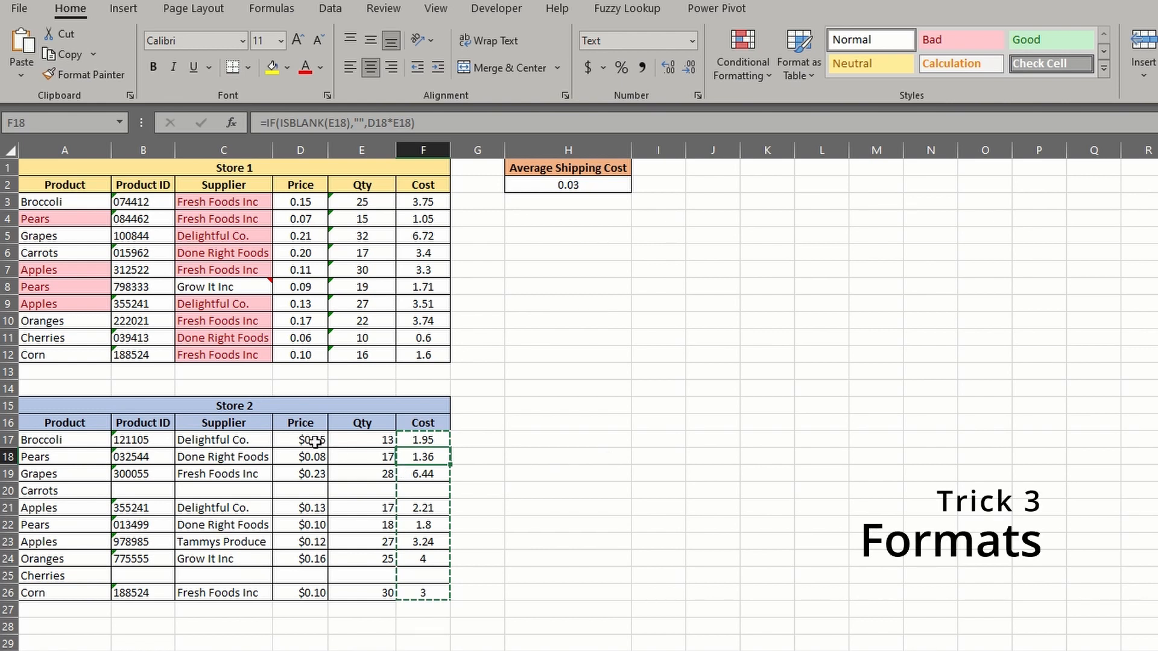
Apply the formatting of Store 1 cells D3:F3 to Store 2 cells D17:F26 using Paste Special with Formats
drag(313, 440, 447, 591)
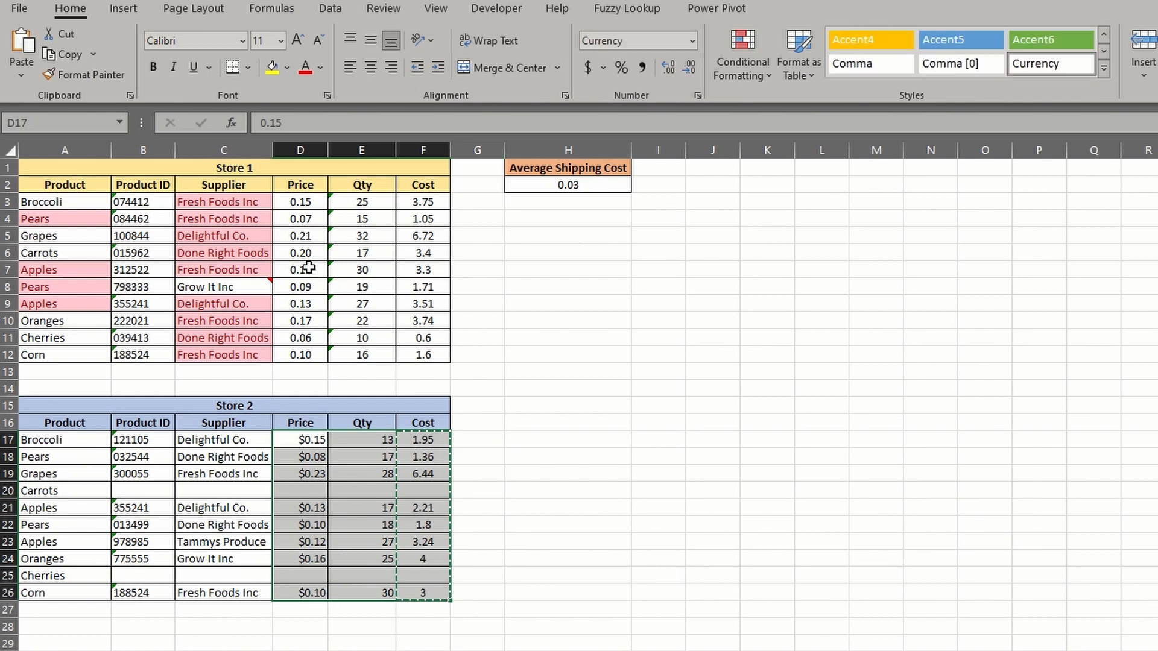
drag(300, 199, 414, 209)
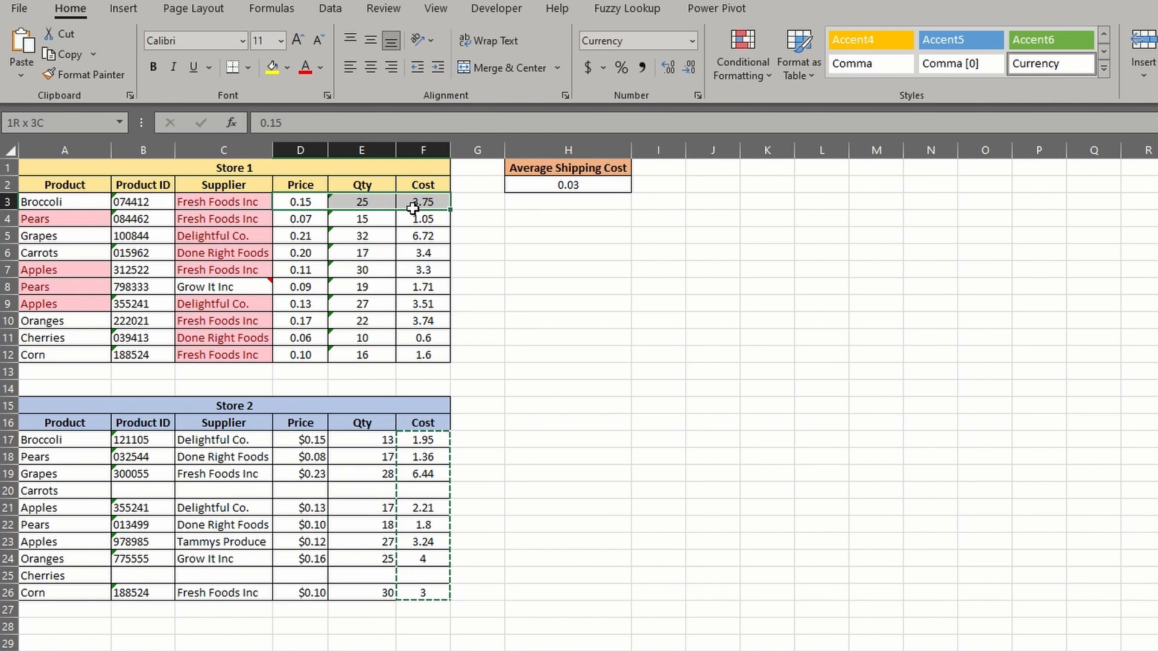
drag(412, 208, 413, 209)
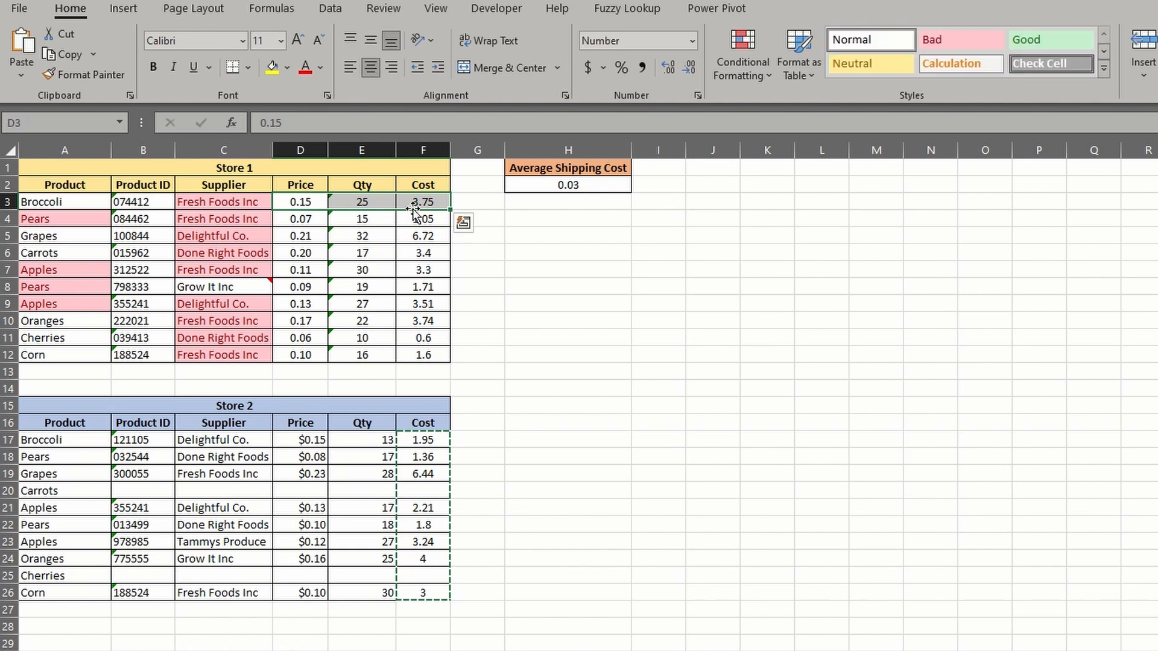
key(ctrl+c)
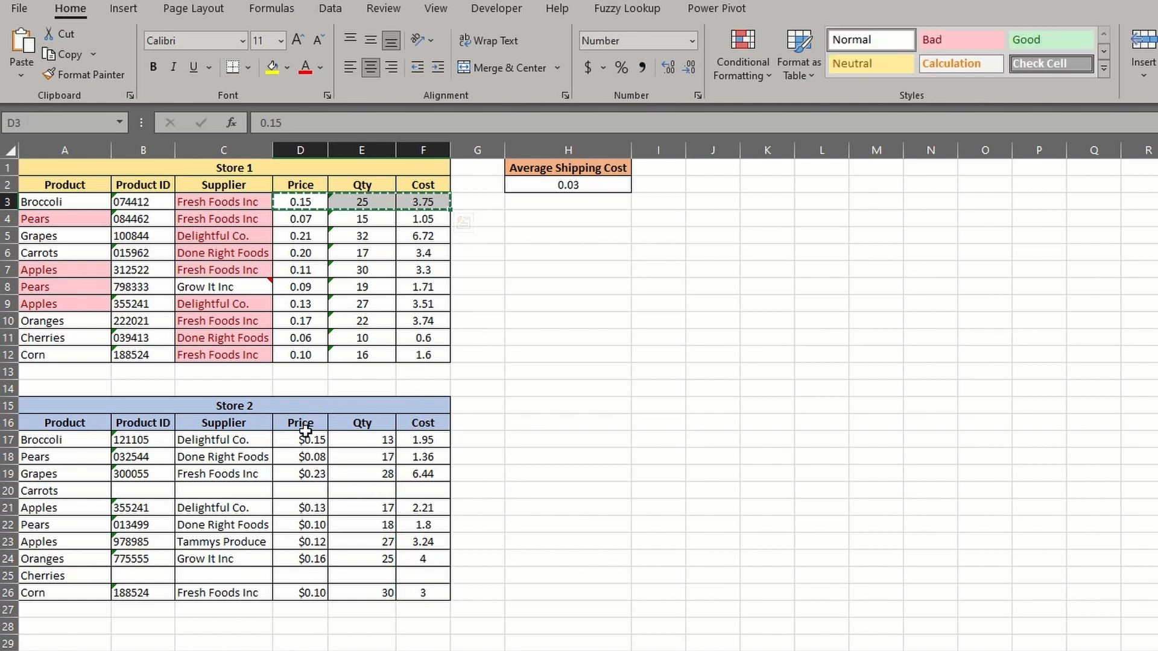
drag(306, 439, 445, 600)
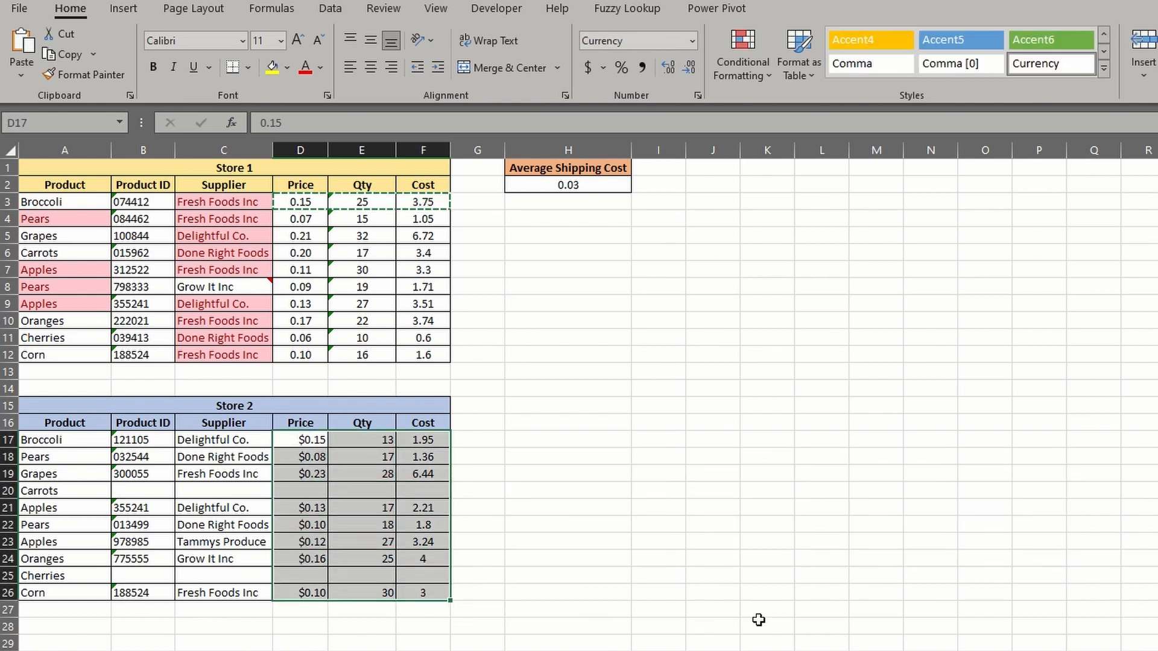
key(alt)
key(e)
key(s)
key(t)
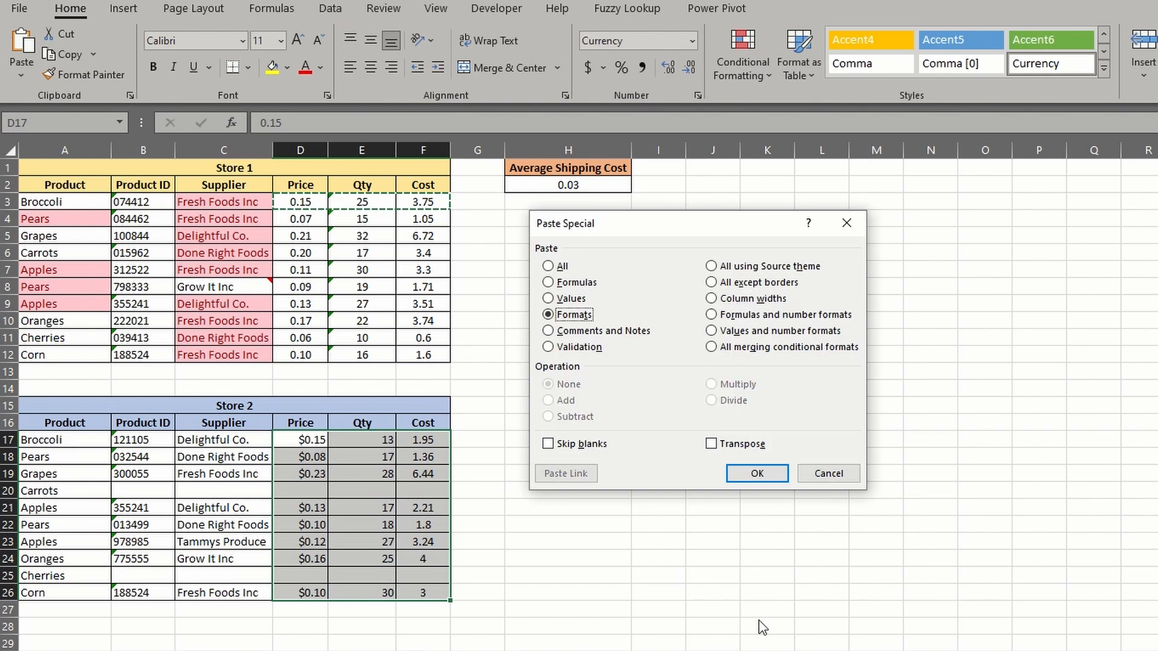
click(747, 473)
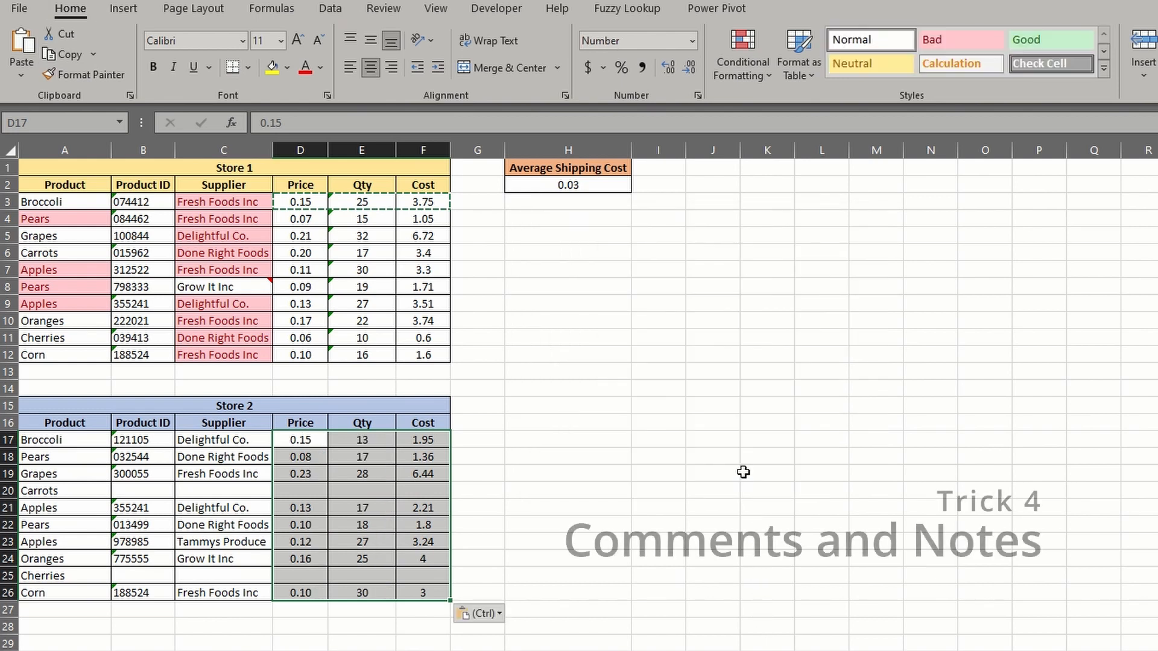
click(743, 473)
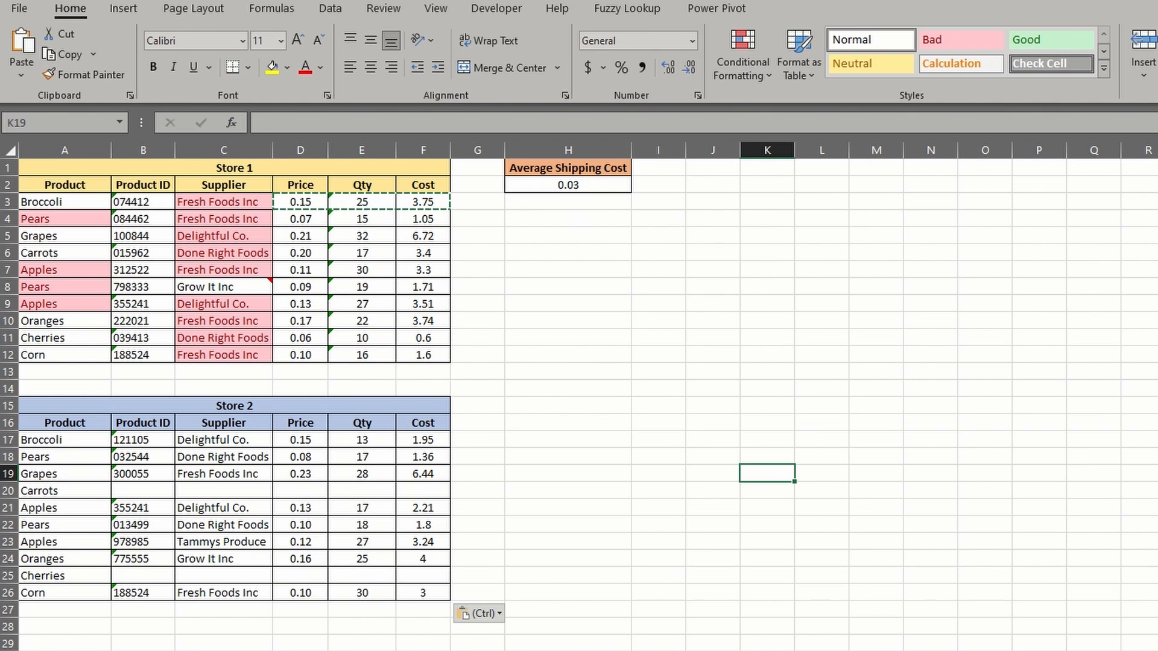
Copy the note from Store 1 supplier cell C8 to Store 2 cell C24 using Paste Special with Comments and Notes, and check it
click(232, 287)
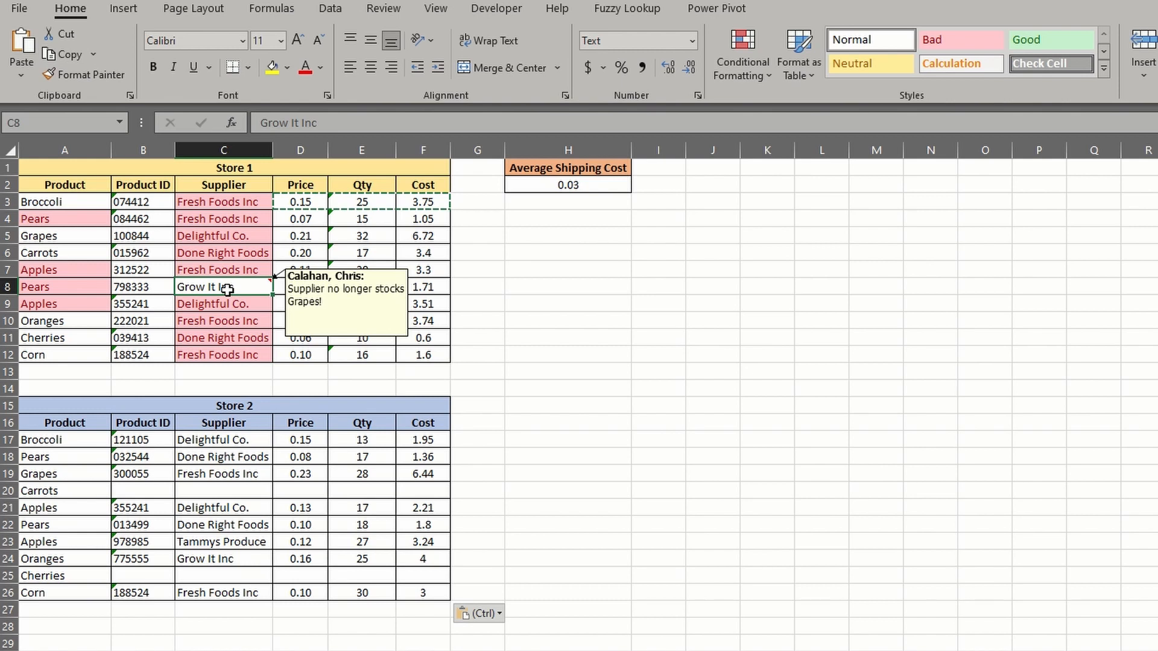
key(ctrl+c)
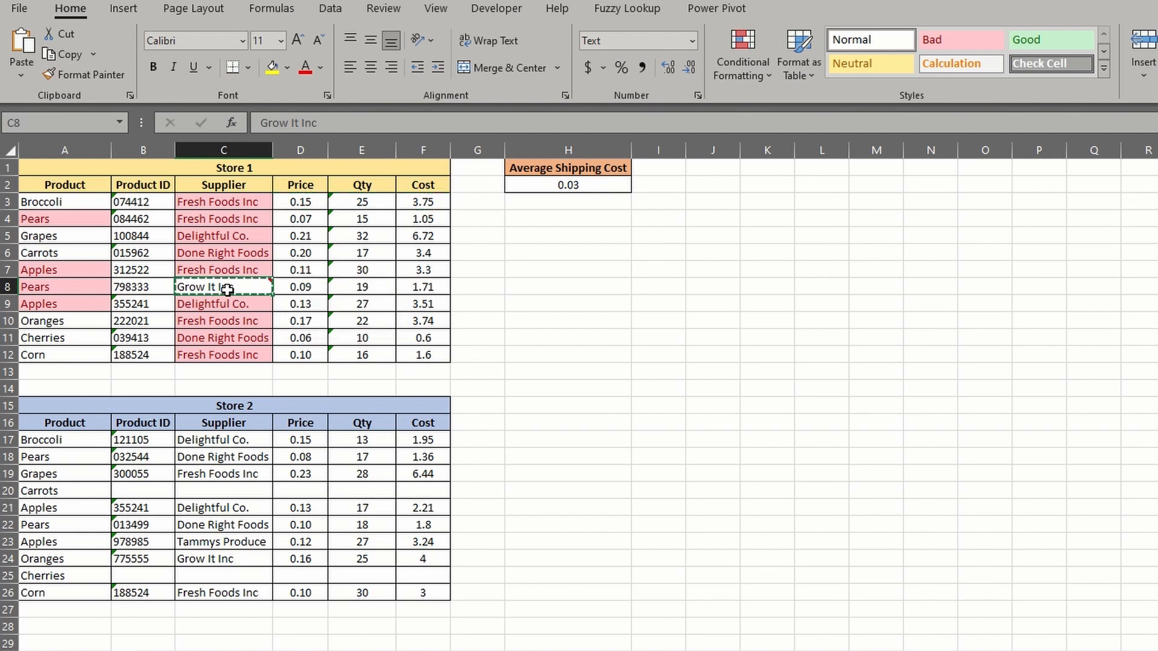
click(224, 556)
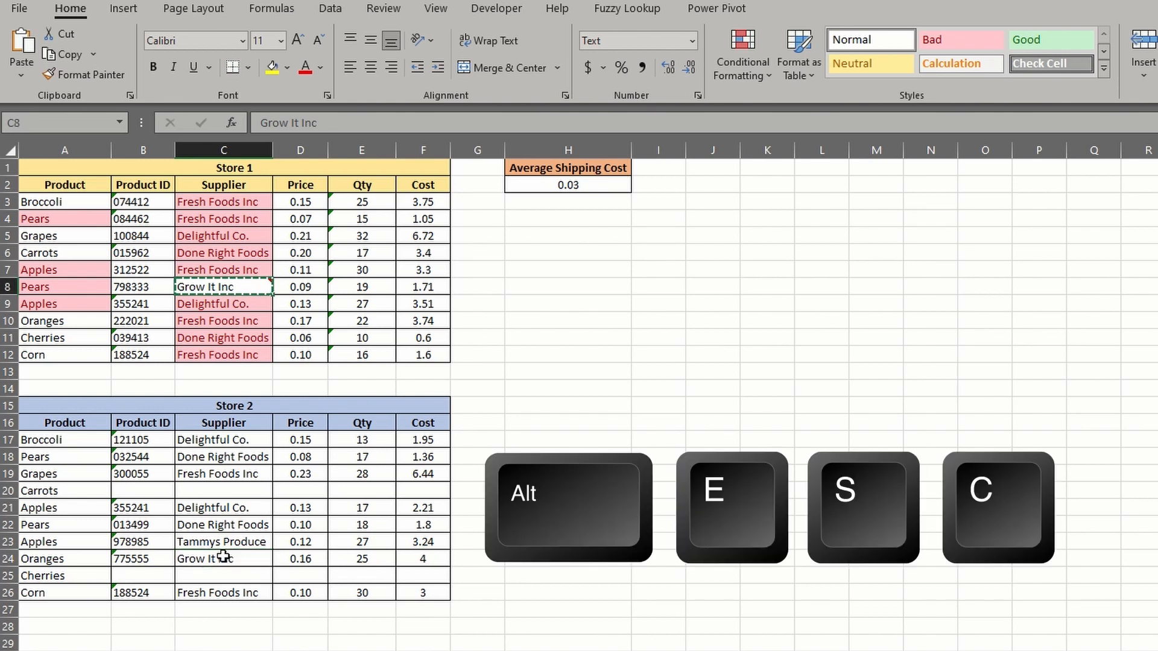
key(alt)
key(e)
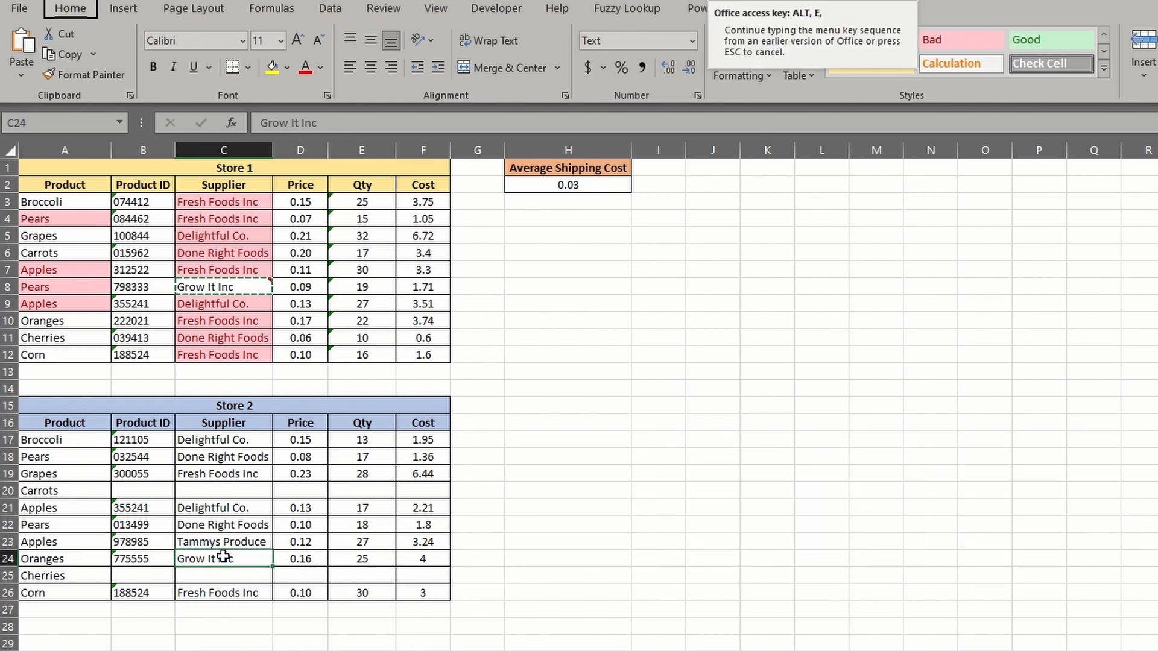
key(s)
key(c)
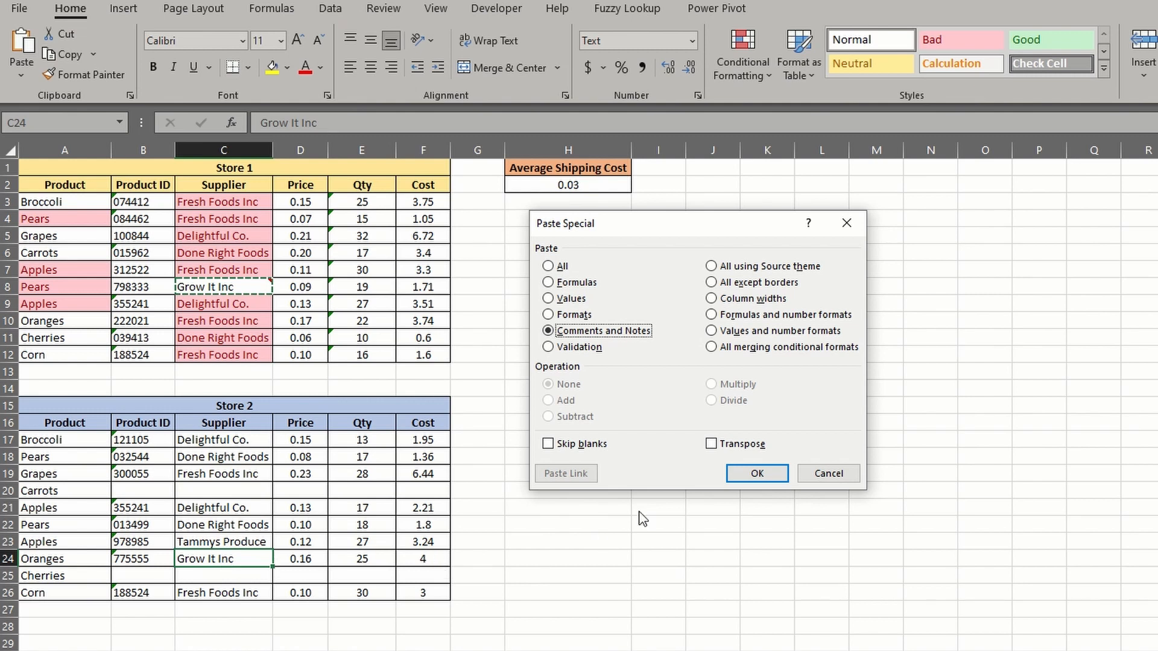
click(743, 475)
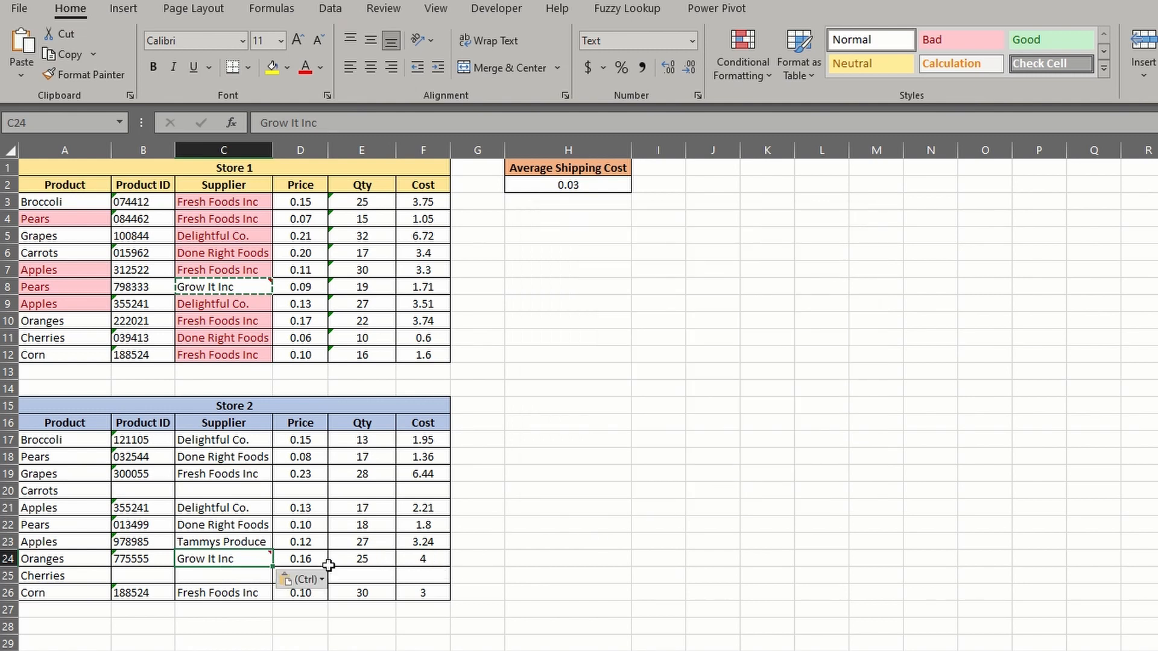
mouse_move(246, 558)
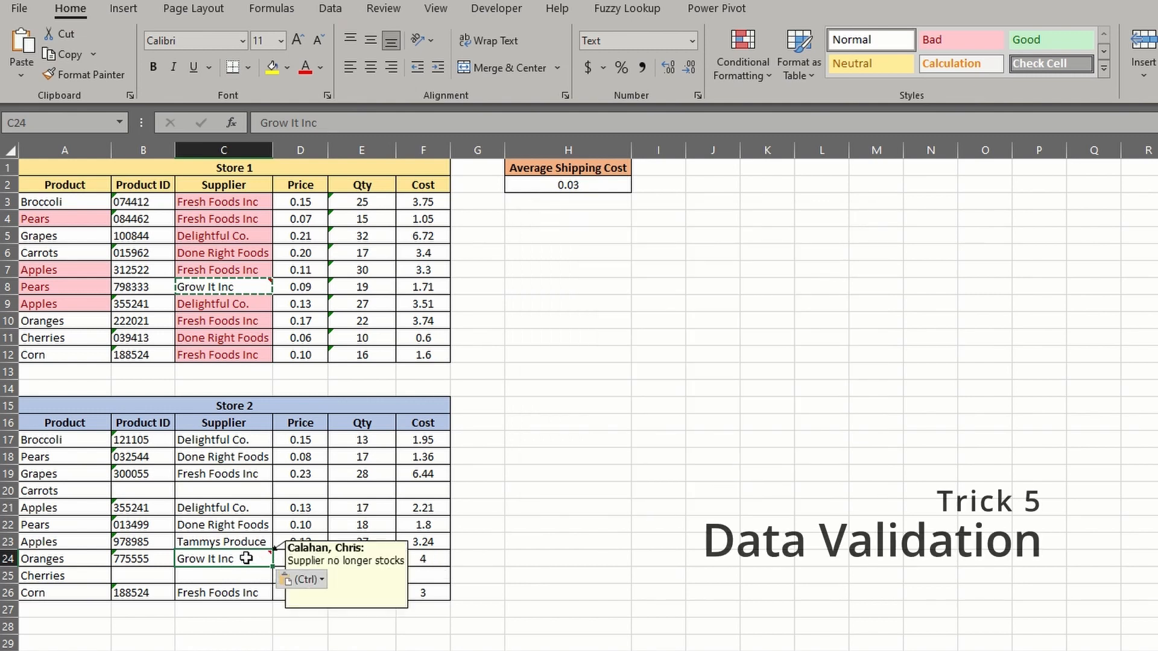
click(513, 548)
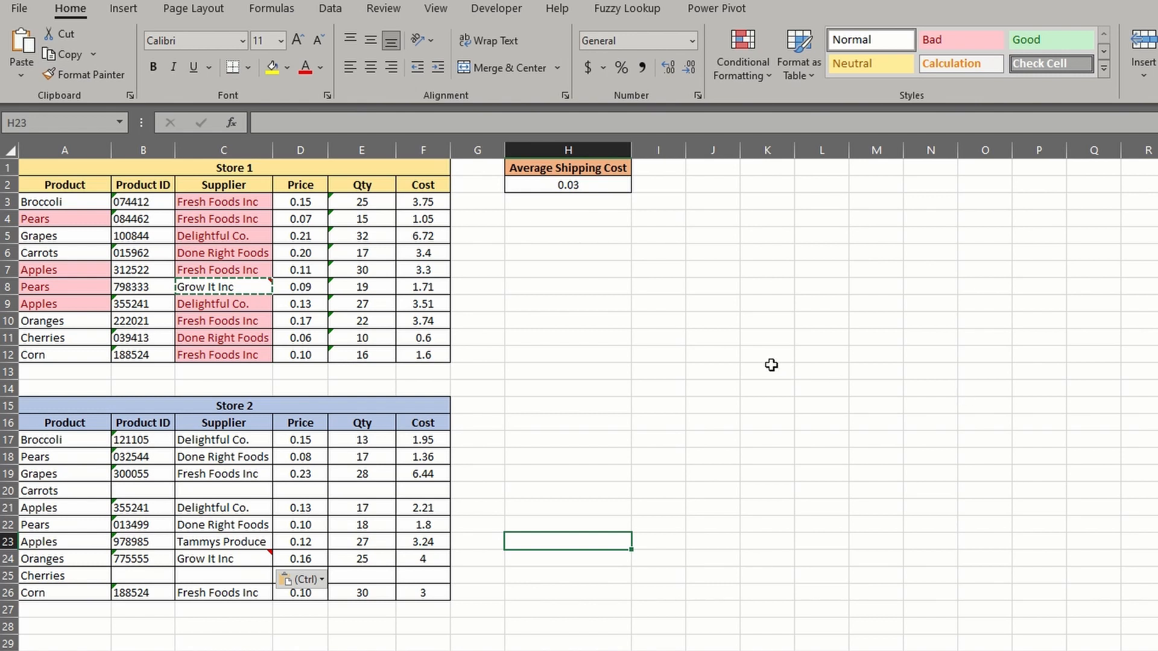
Try to enter 5 as the Store 1 Broccoli price in D3, and cancel the entry
click(291, 199)
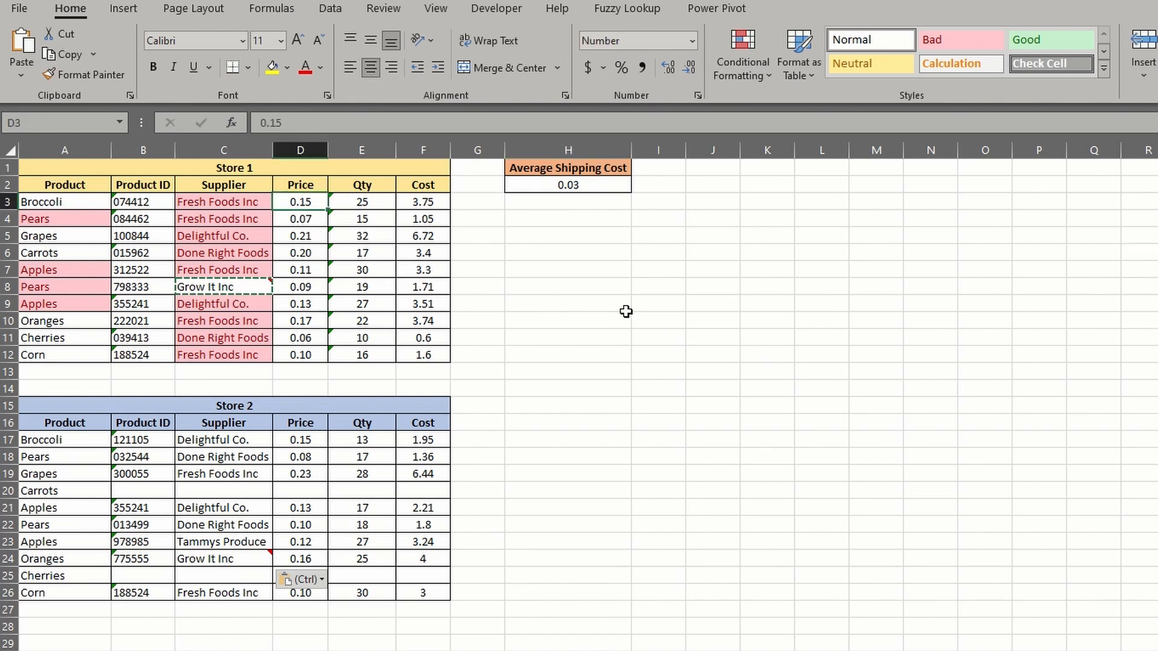
text(5)
key(Return)
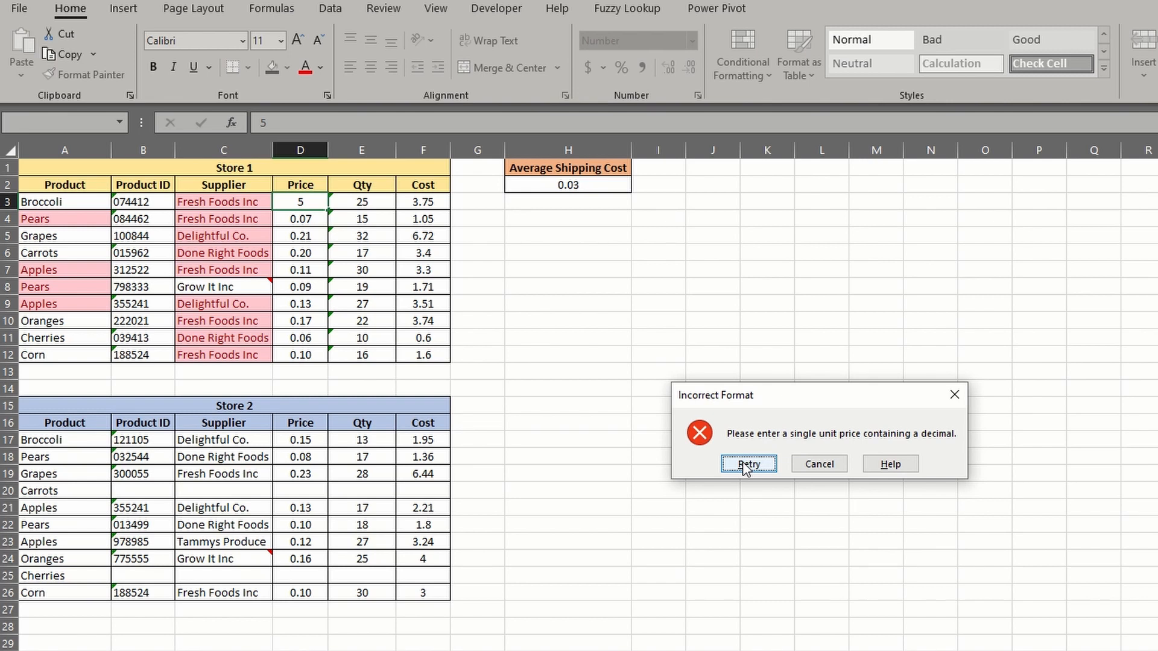
click(812, 467)
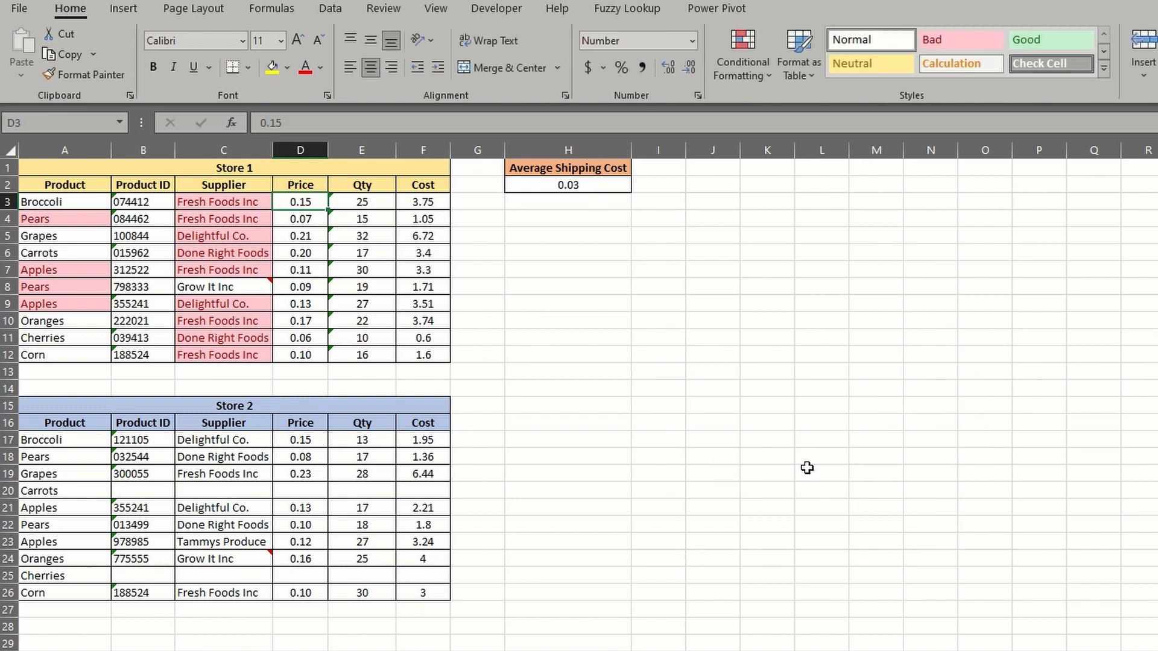
Enter 5 as the Store 2 Broccoli price in D17, and undo the entry
click(302, 440)
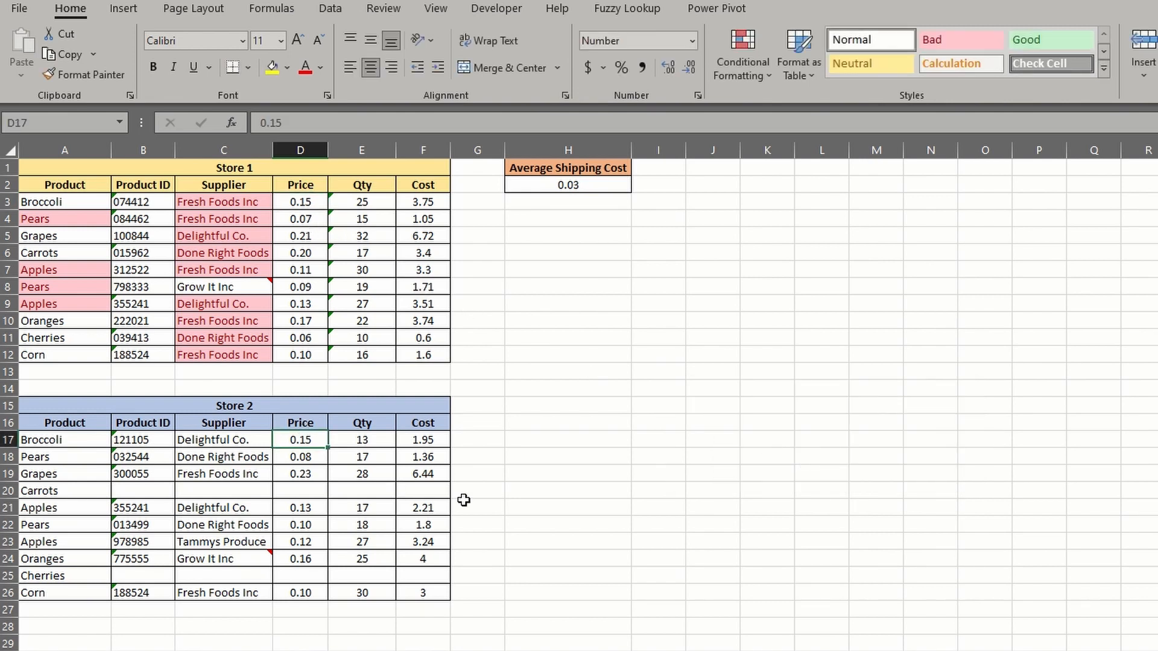
text(5)
key(Return)
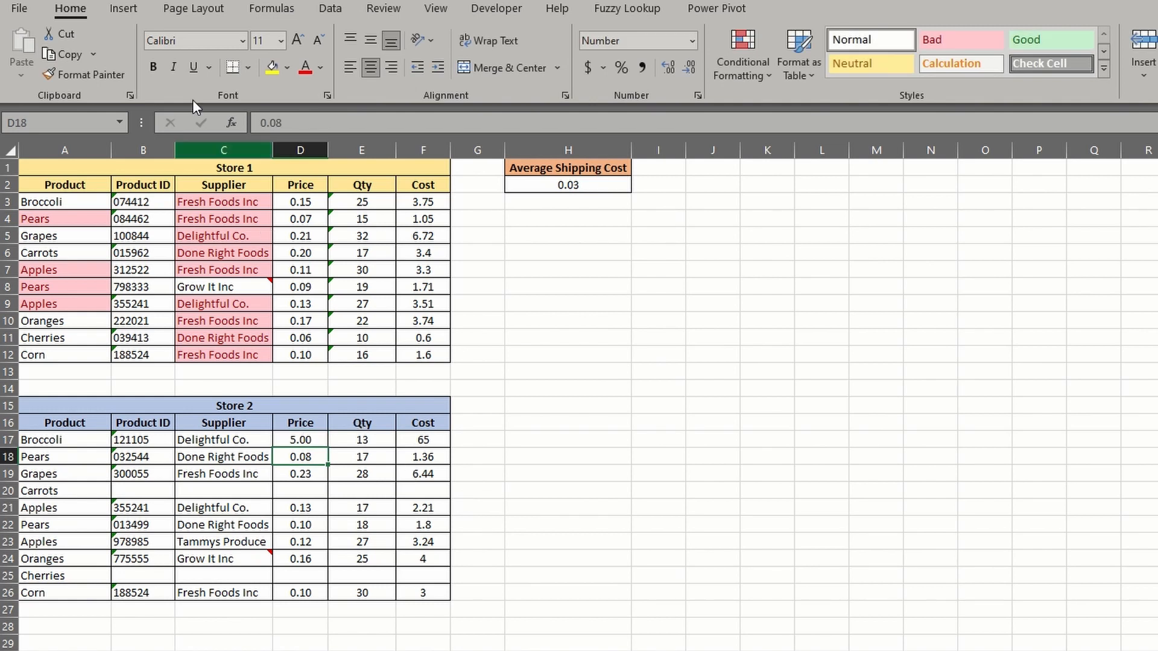
key(ctrl+z)
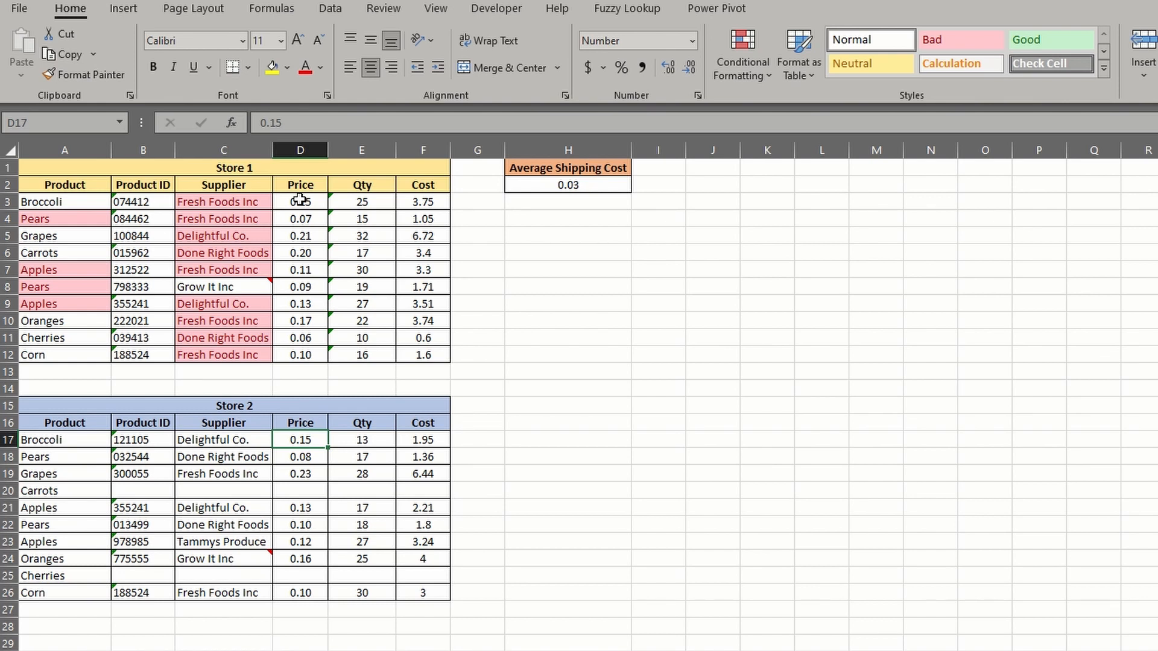
Copy the data validation of Store 1 prices D3:D12 to Store 2 prices D17:D26 using Paste Special with Validation
drag(300, 200, 306, 354)
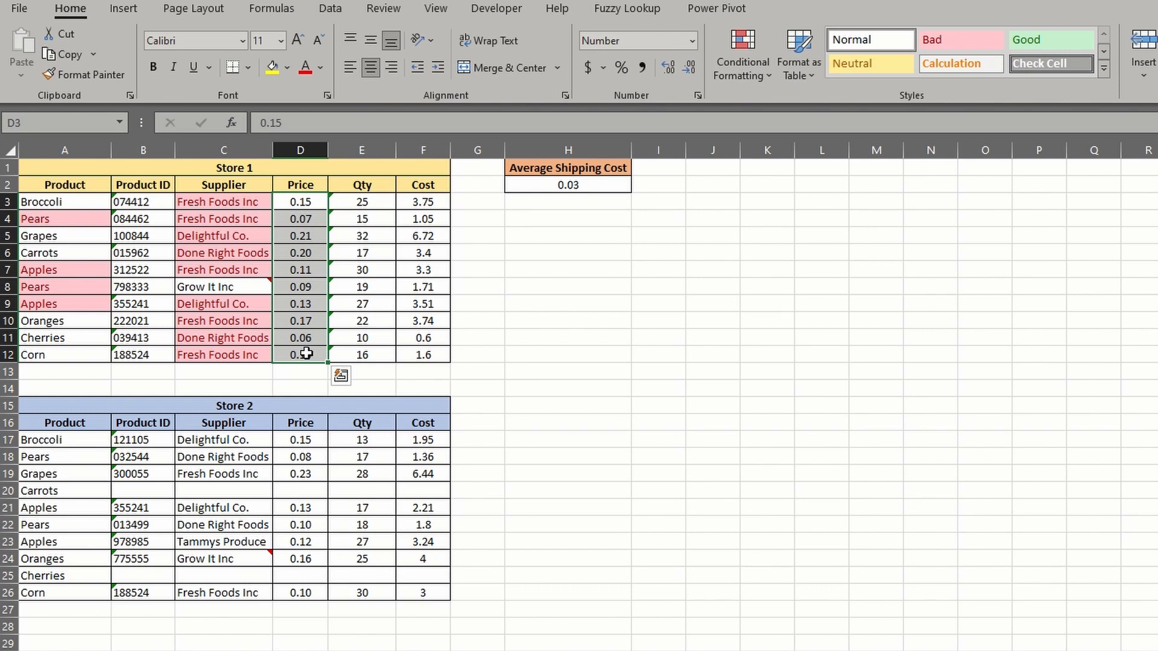
key(ctrl+c)
drag(297, 440, 298, 587)
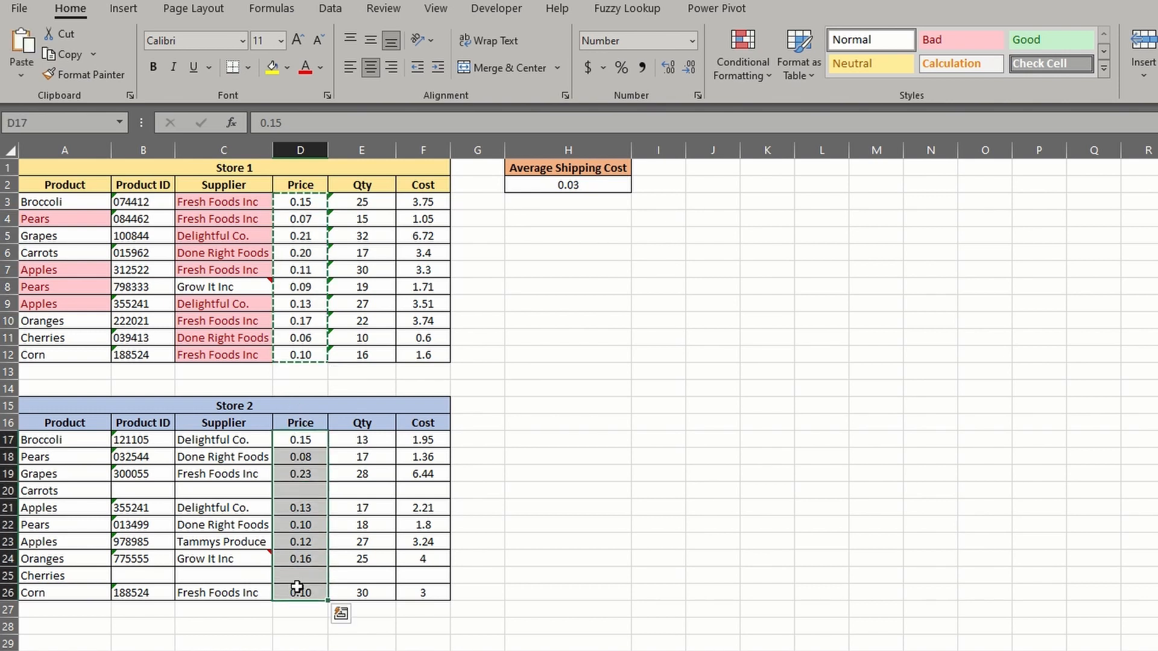
key(alt)
key(e)
key(s)
key(n)
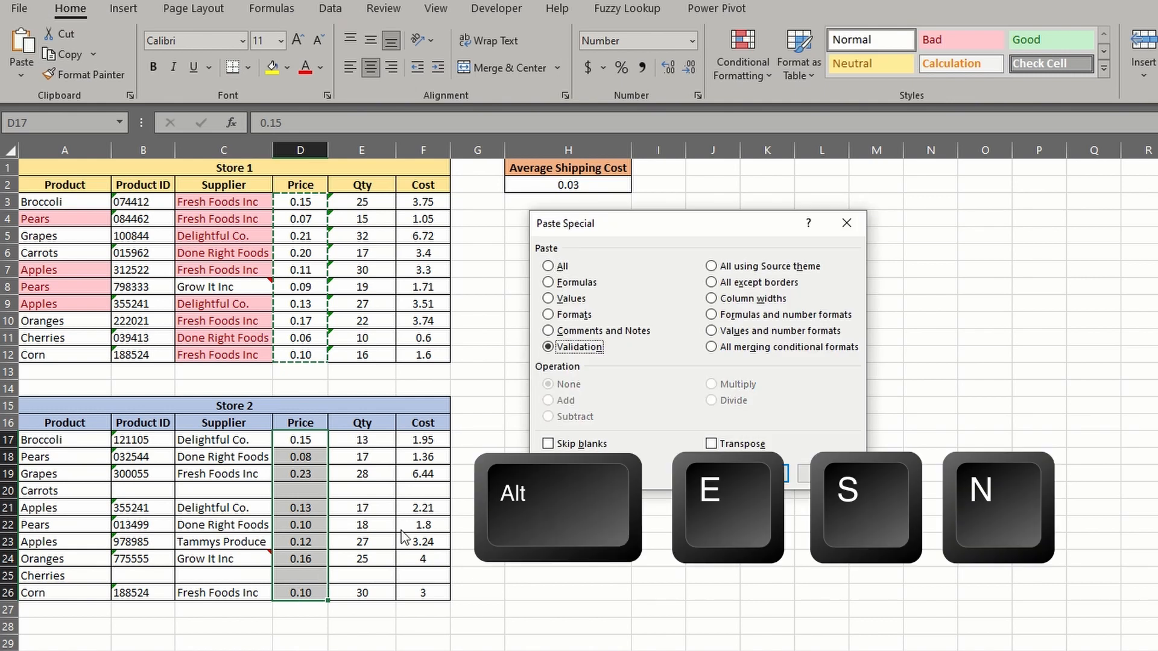
click(735, 468)
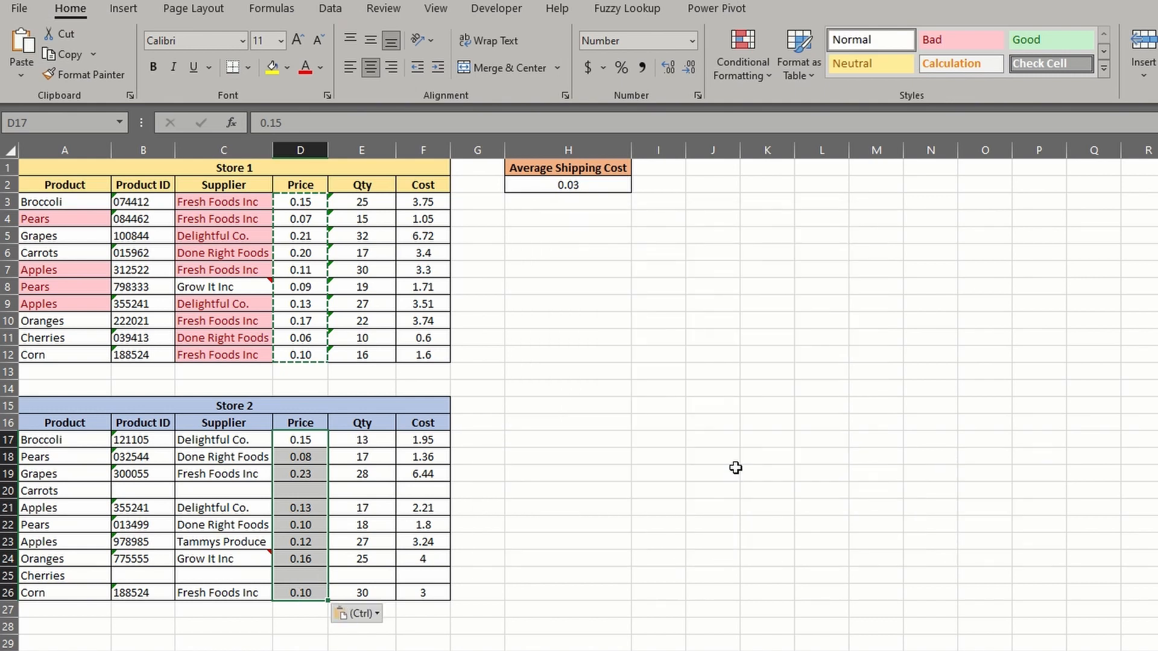
click(592, 513)
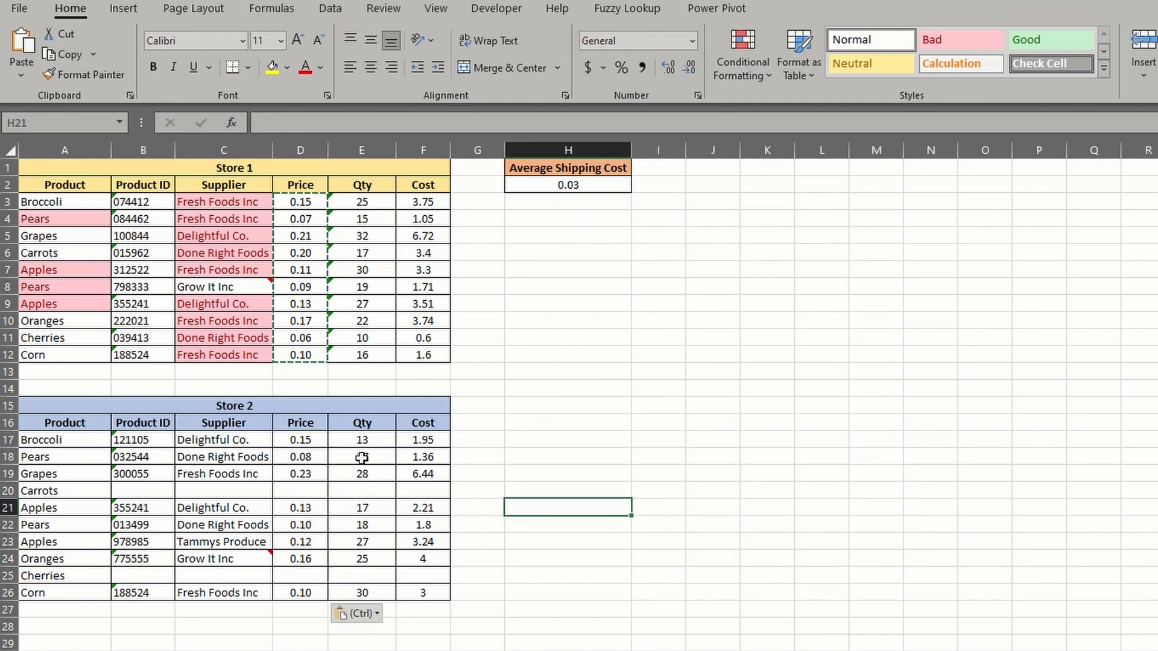
Test the pasted validation by trying to enter 5 in Store 2 price cell D17, and cancel the entry
click(315, 440)
text(5)
key(Return)
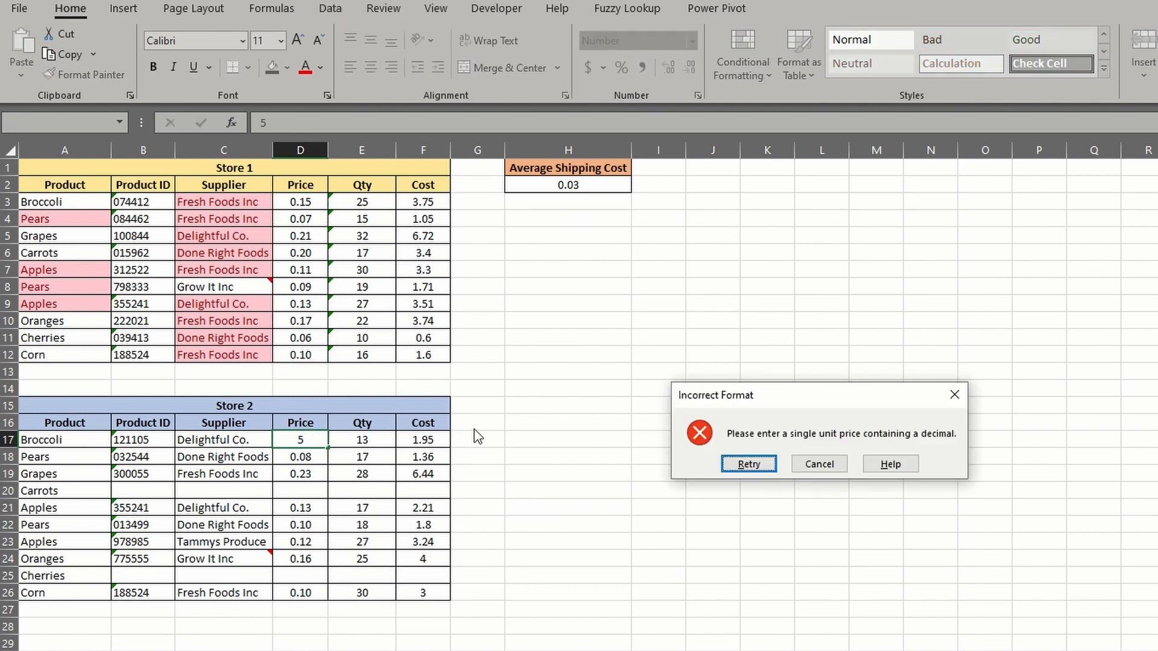
click(822, 466)
click(654, 477)
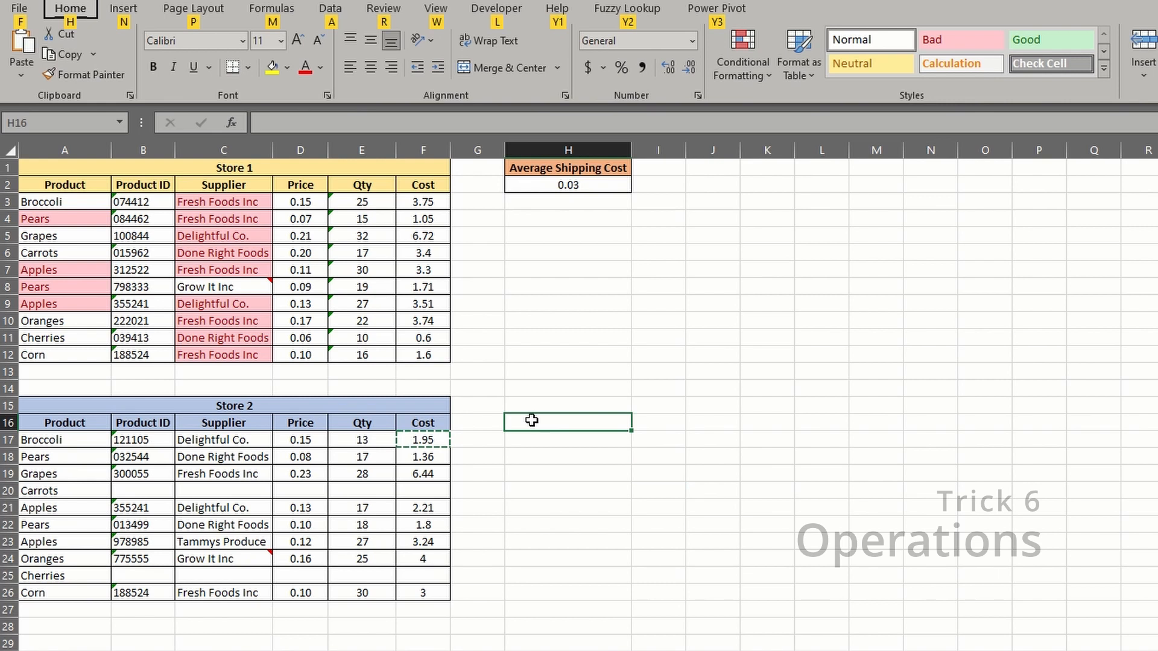
Review the arithmetic operations offered by Paste Special and close the dialog without pasting
key(ctrl+alt+v)
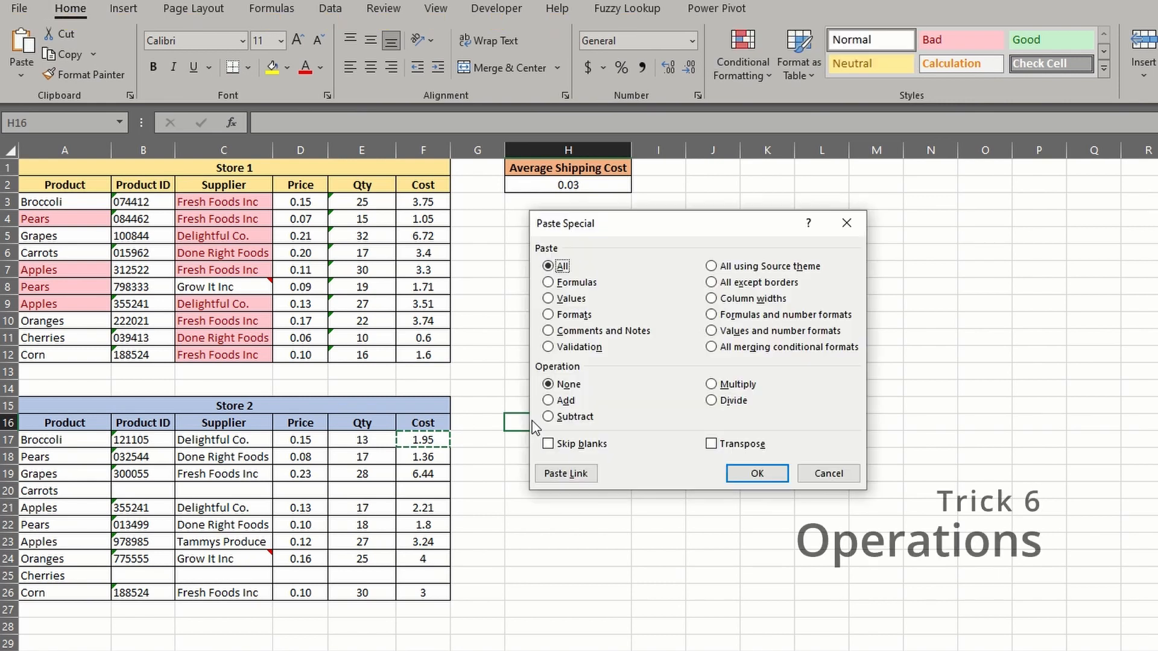
drag(647, 231, 612, 241)
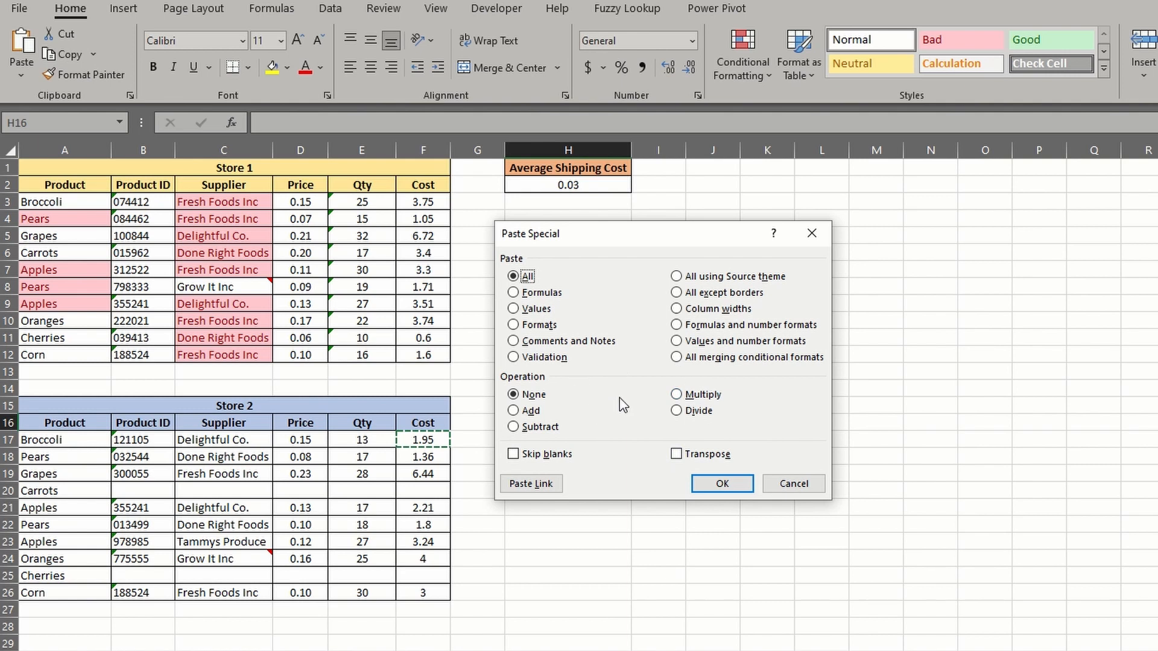
click(774, 483)
Multiply the Cost cells F3:F12 and F17:F26 by the average shipping cost in H2 using Paste Special with the Multiply operation
click(568, 182)
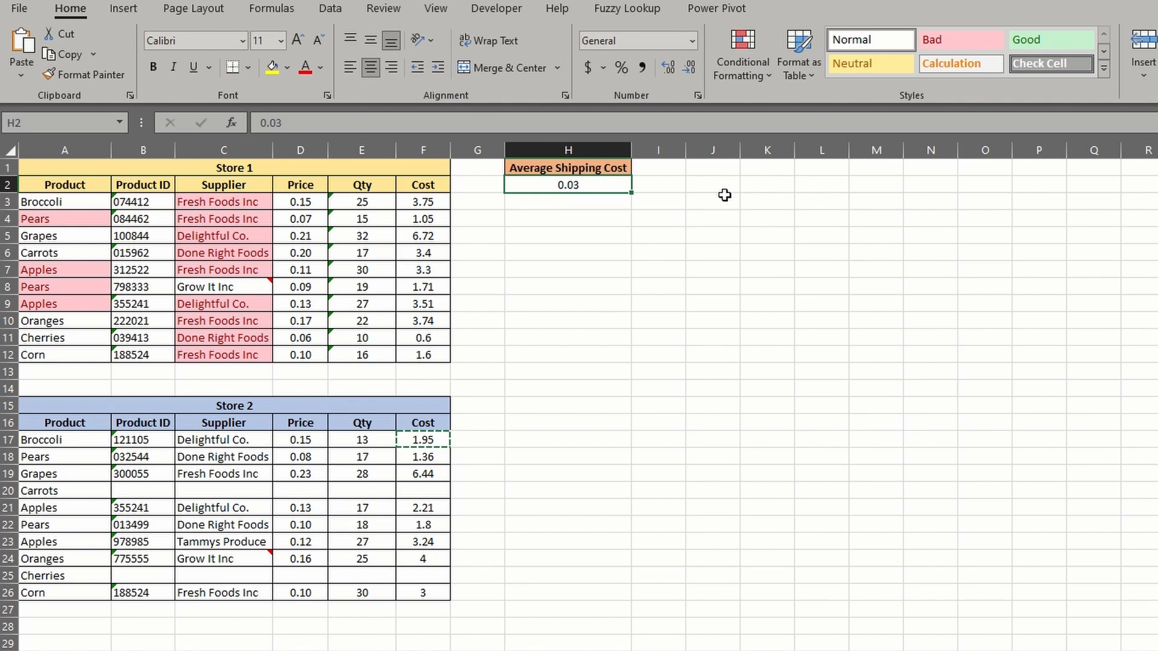
key(ctrl+c)
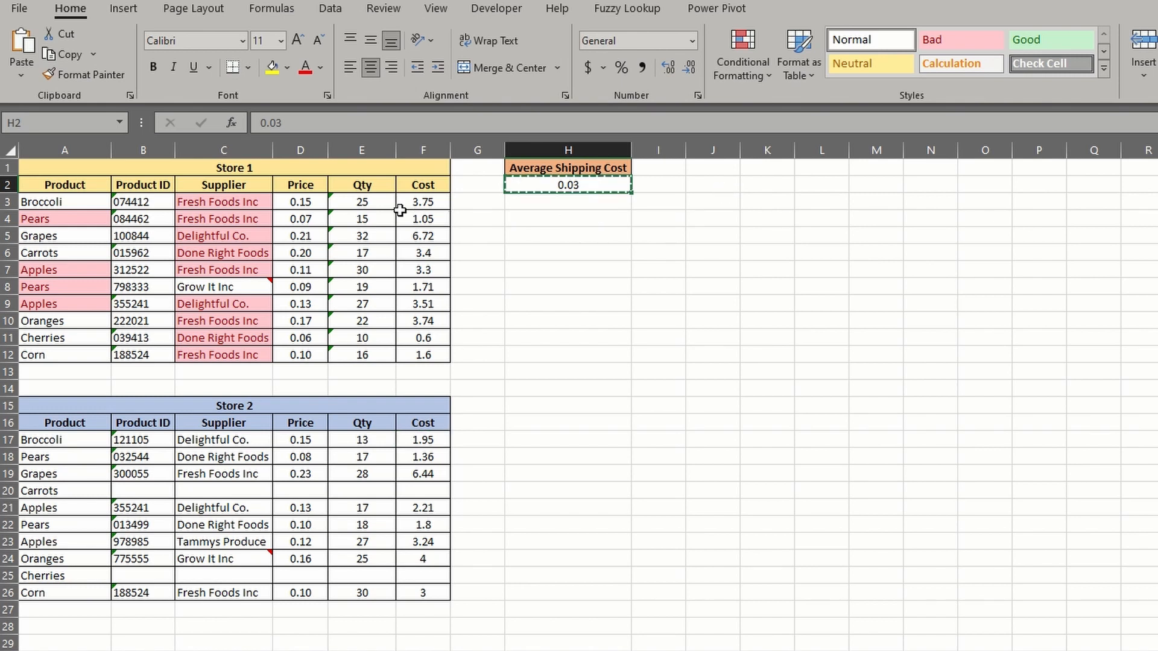
drag(420, 203, 430, 359)
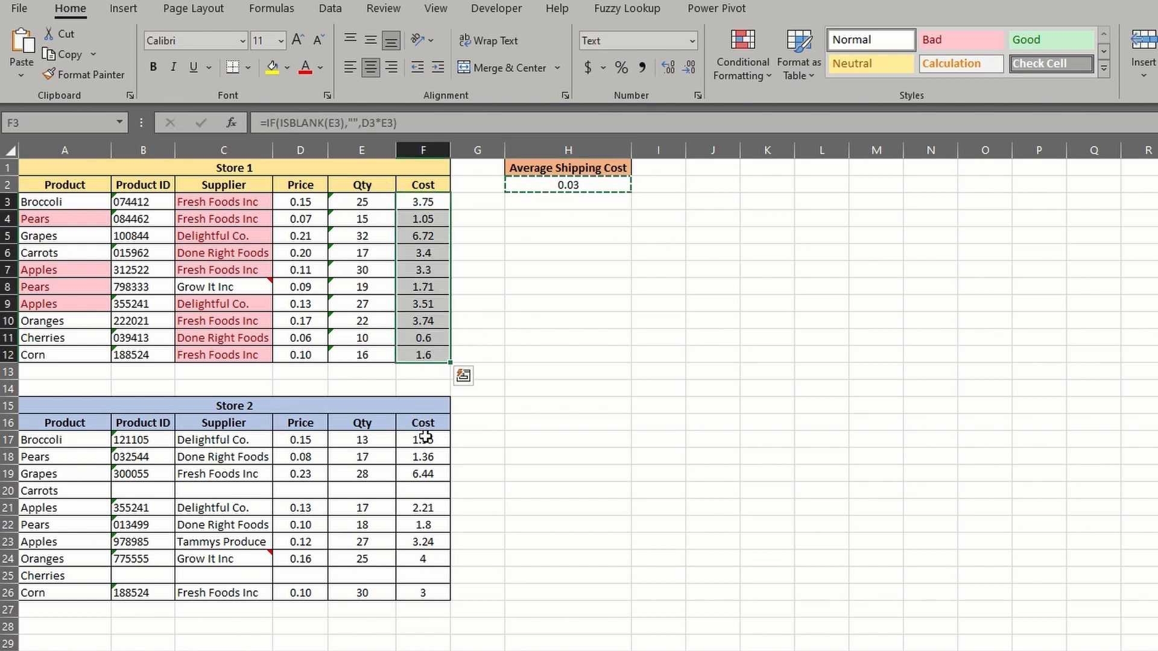
drag(424, 439, 418, 587)
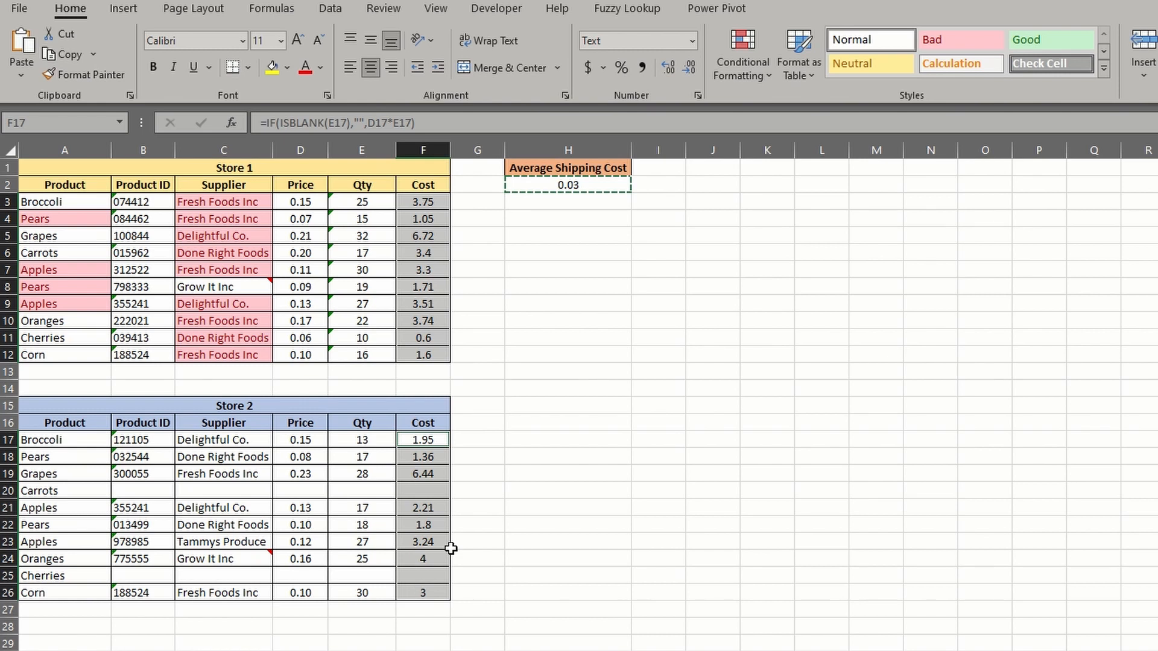
key(ctrl+alt+v)
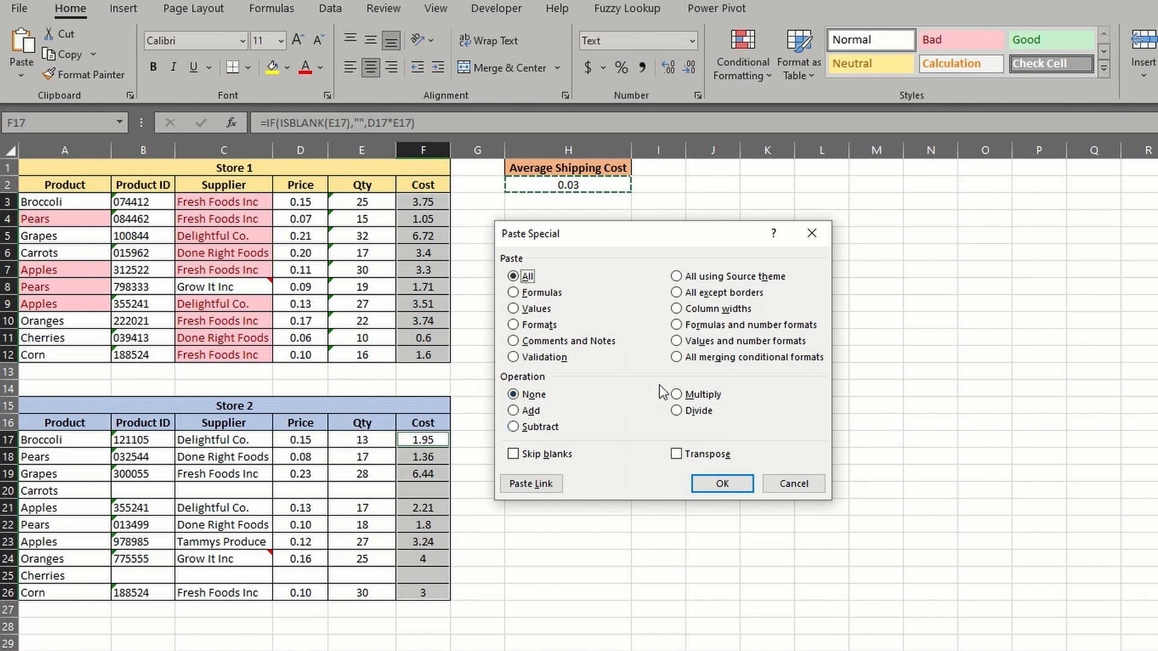
click(677, 395)
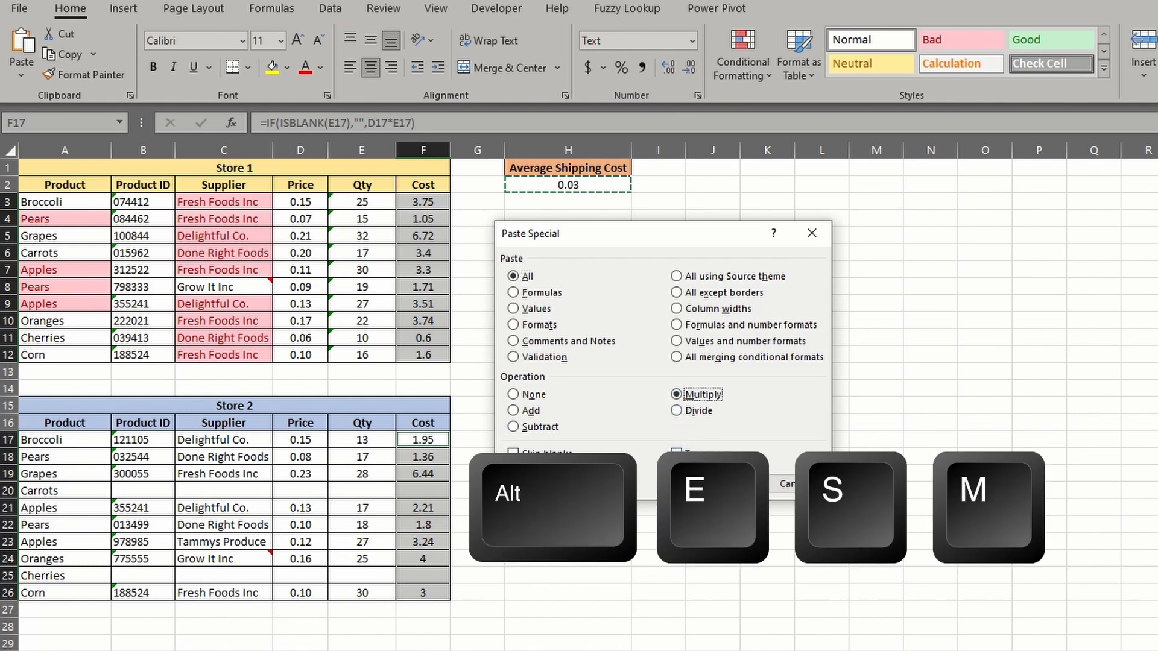
key(Return)
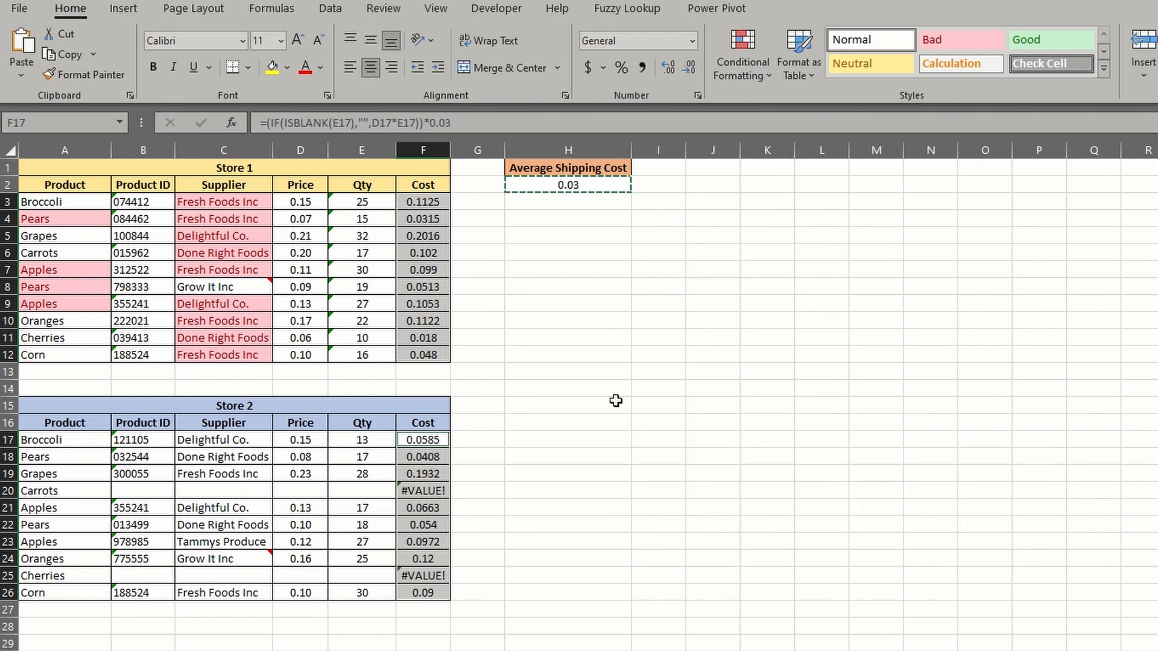
Inspect the multiplied Cost formulas and change F20 to =IFERROR((IF(ISBLANK(E20),"",D20*E20))*0.03,"")
click(425, 219)
click(424, 490)
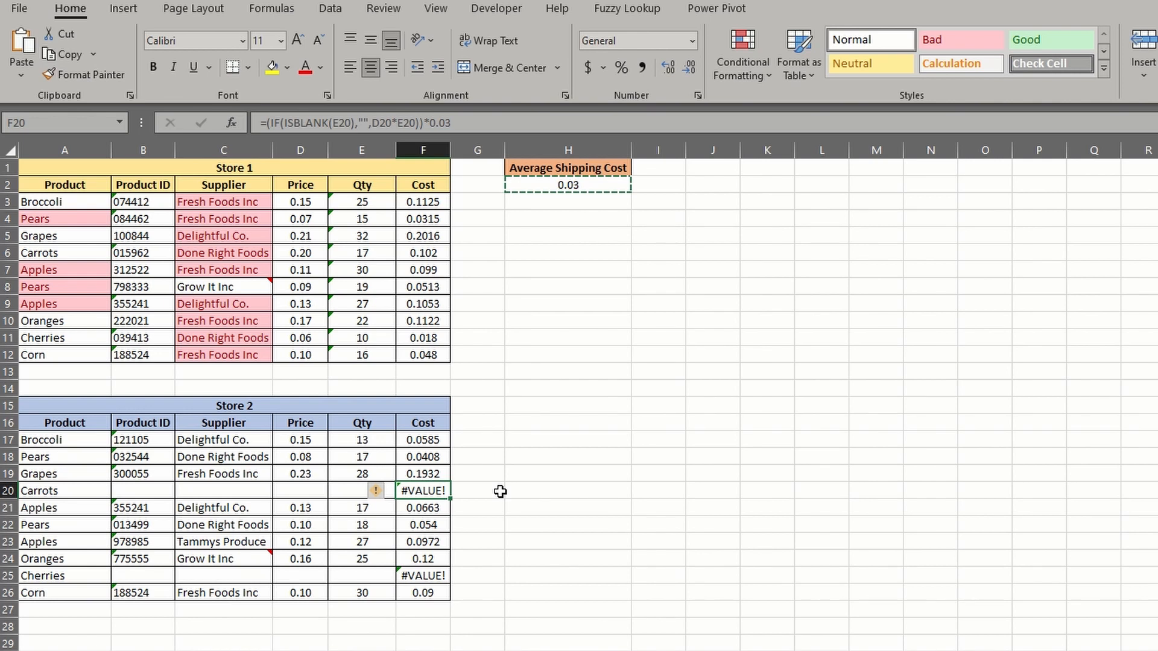
click(268, 123)
text(ife)
key(BackSpace)
key(BackSpace)
key(BackSpace)
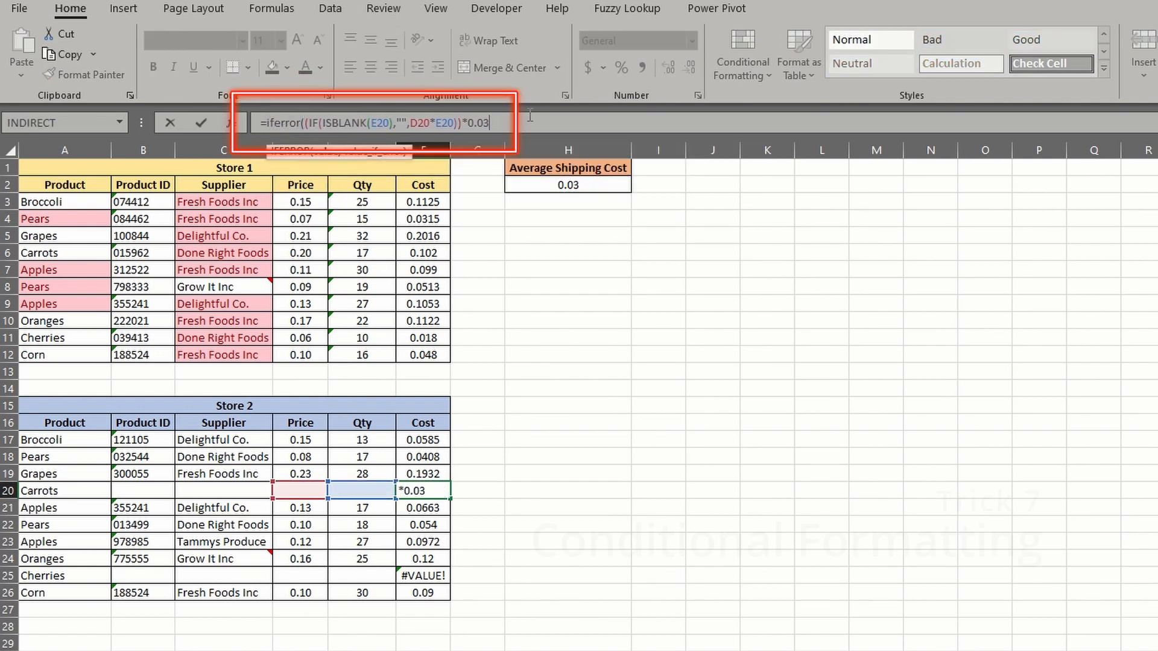
key(Return)
Copy the IFERROR formula from Store 2 Cost cell F20 to the Cherries Cost cell F25
click(431, 493)
key(ctrl+c)
click(432, 577)
key(ctrl+v)
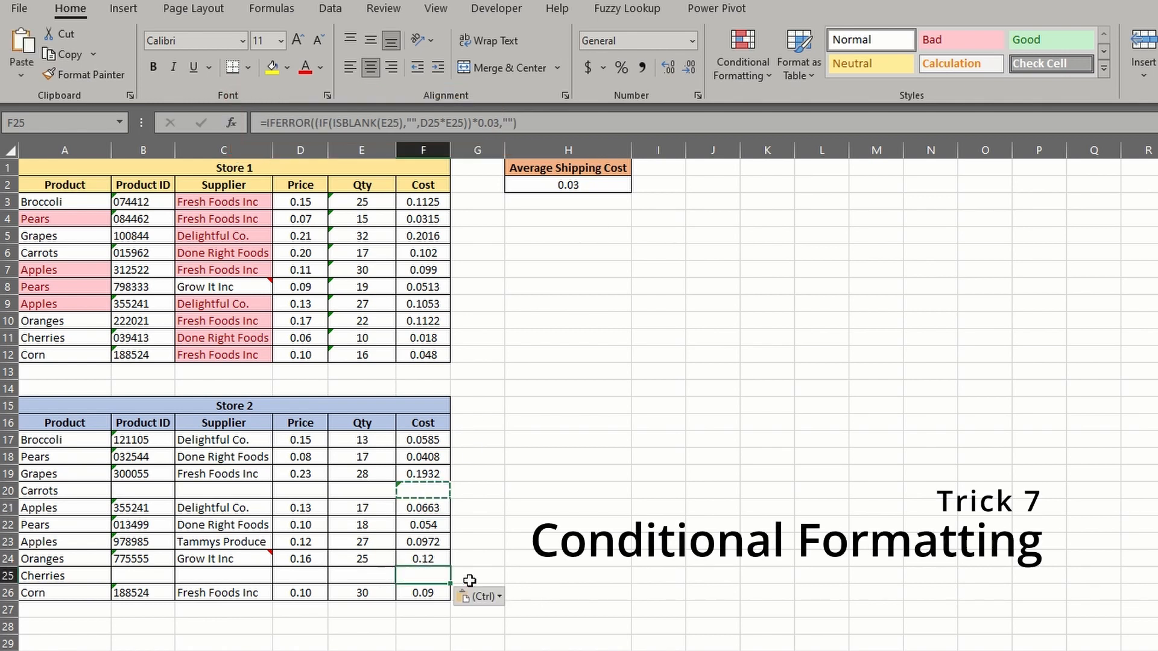
click(613, 478)
Review the Duplicate Values rule on Store 1 range A3:C12 and copy its formatting to Store 2 range A17:C26 with Format Painter
drag(73, 203, 253, 353)
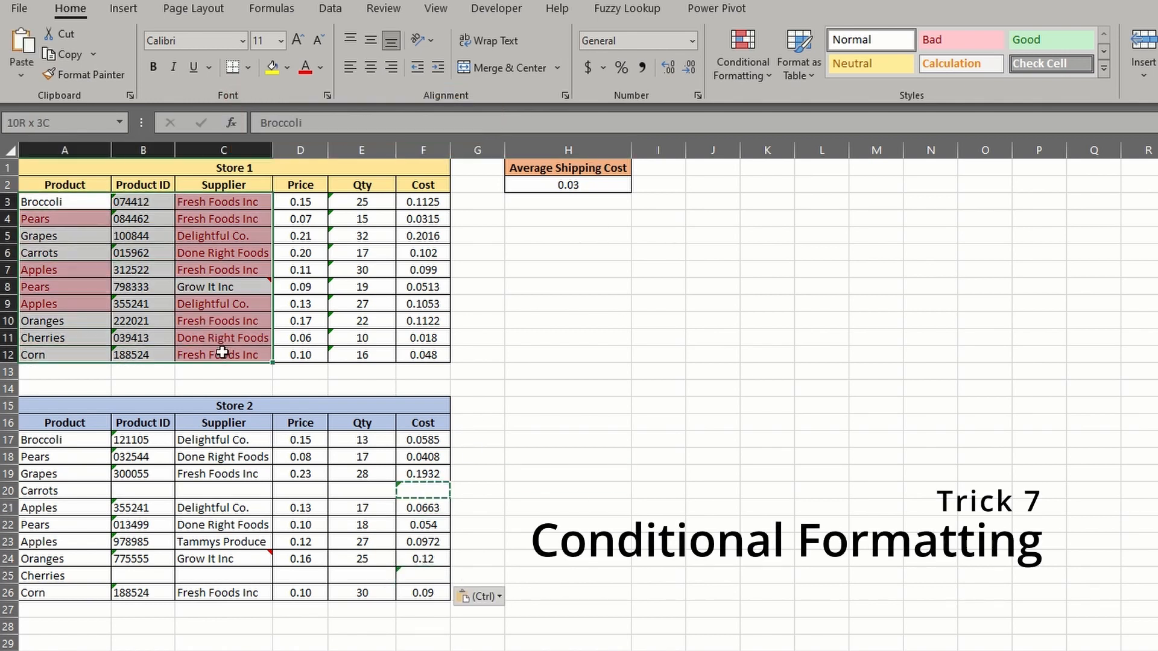
click(755, 77)
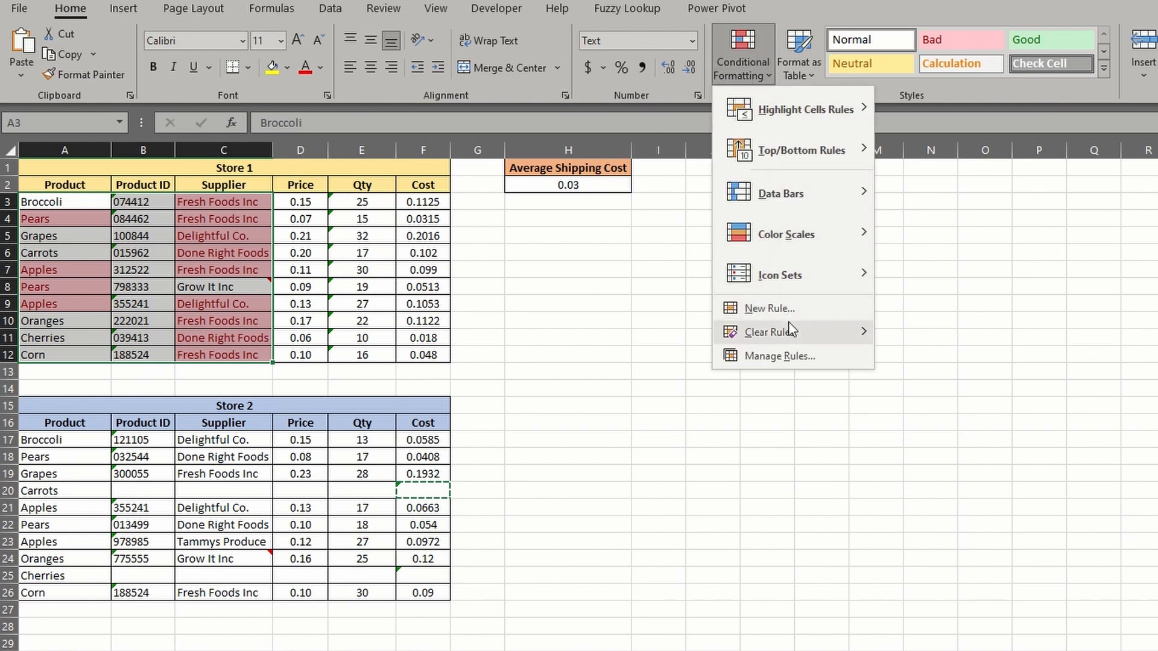
click(778, 355)
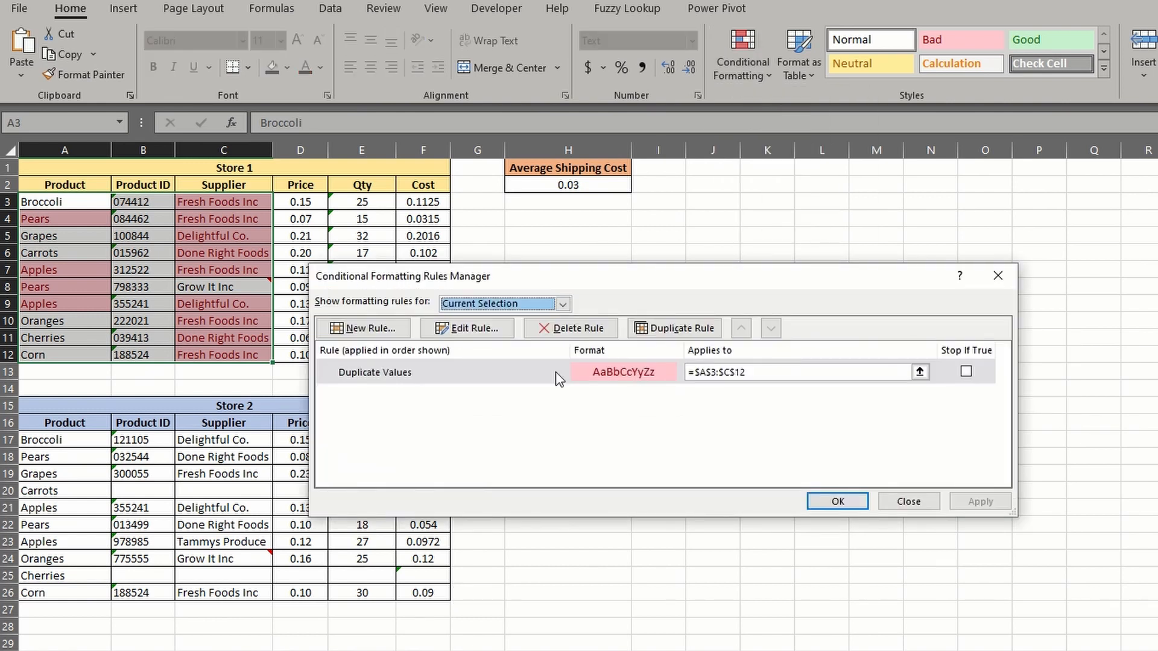
click(519, 381)
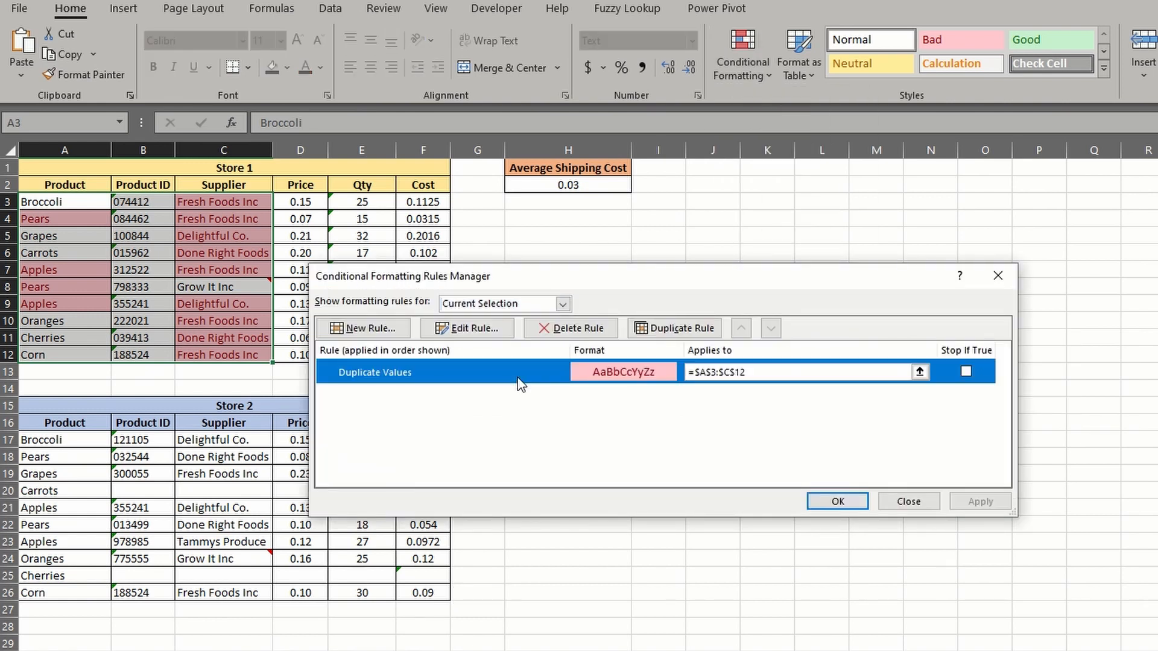
click(904, 502)
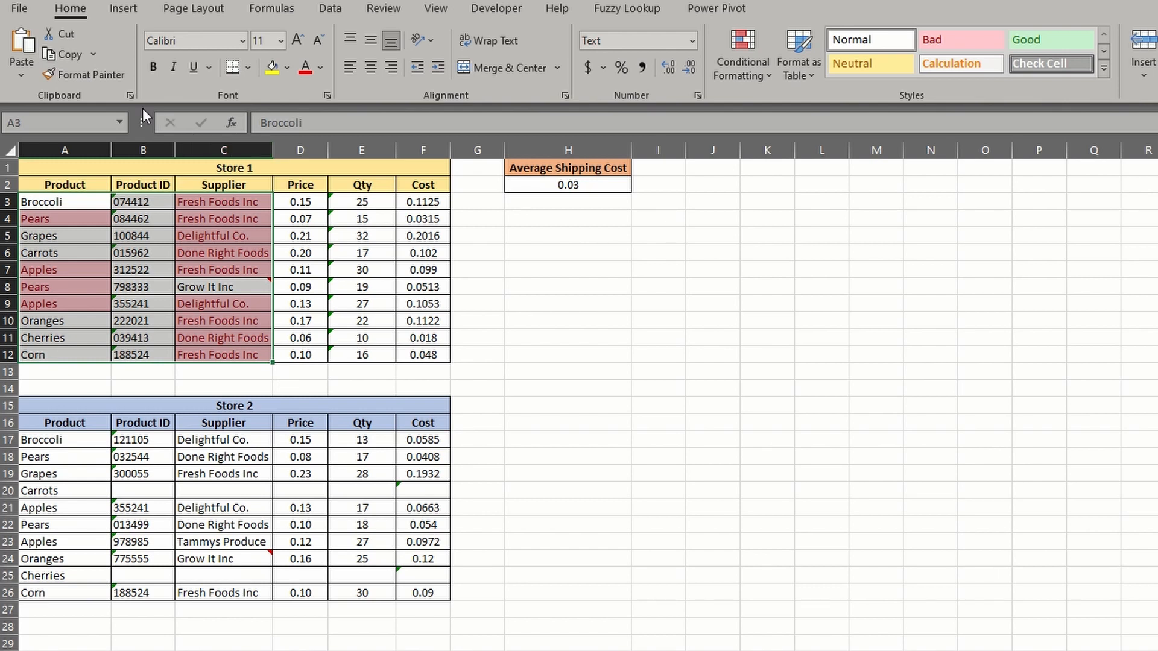
click(86, 75)
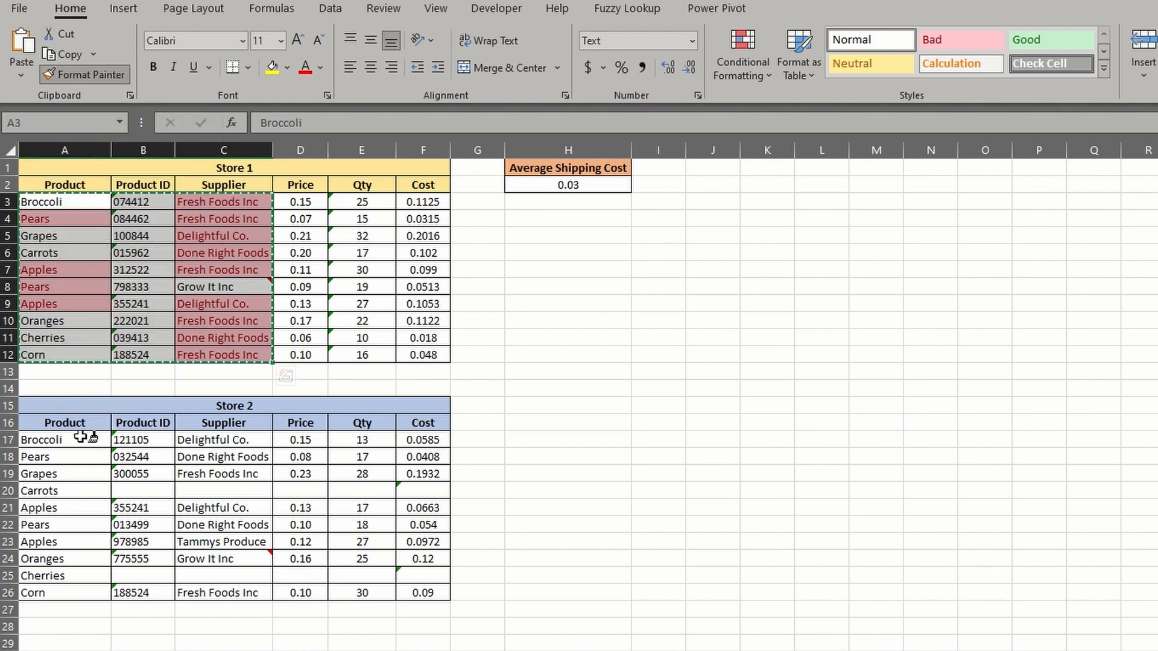
mouse_move(57, 440)
mouse_down()
mouse_move(99, 445)
mouse_move(220, 544)
mouse_move(238, 595)
mouse_up()
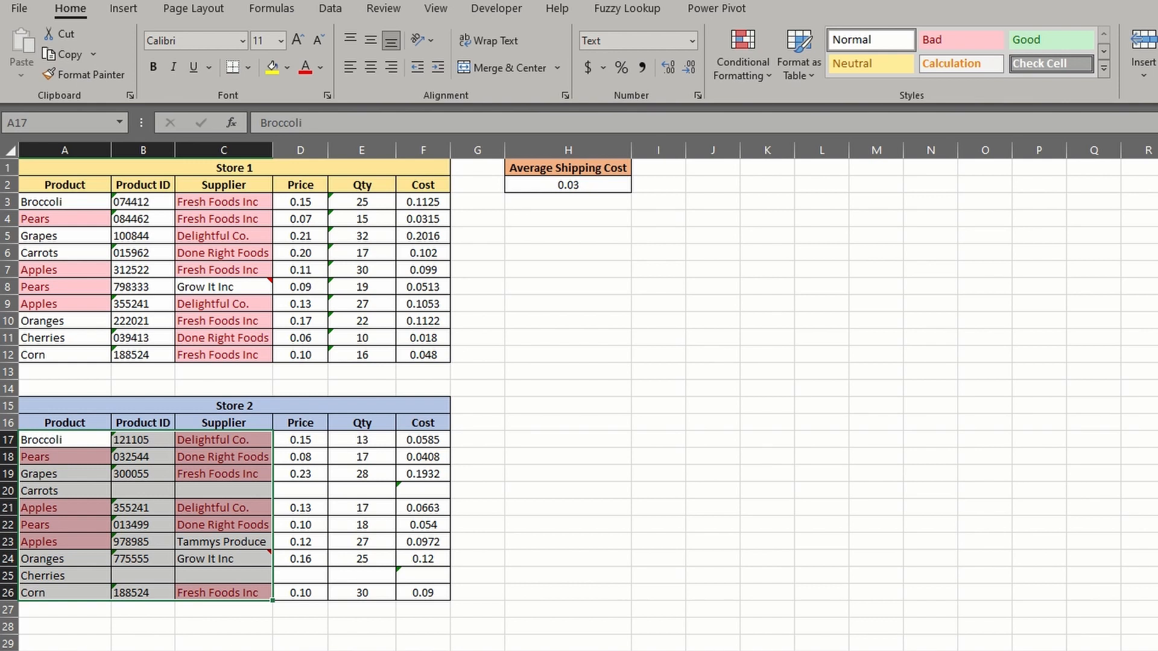
Paste the Store 2 Qty cells E17:E26 onto Store 1 Qty cells E3:E12 using Paste Special with Values and Skip blanks
click(361, 235)
click(363, 222)
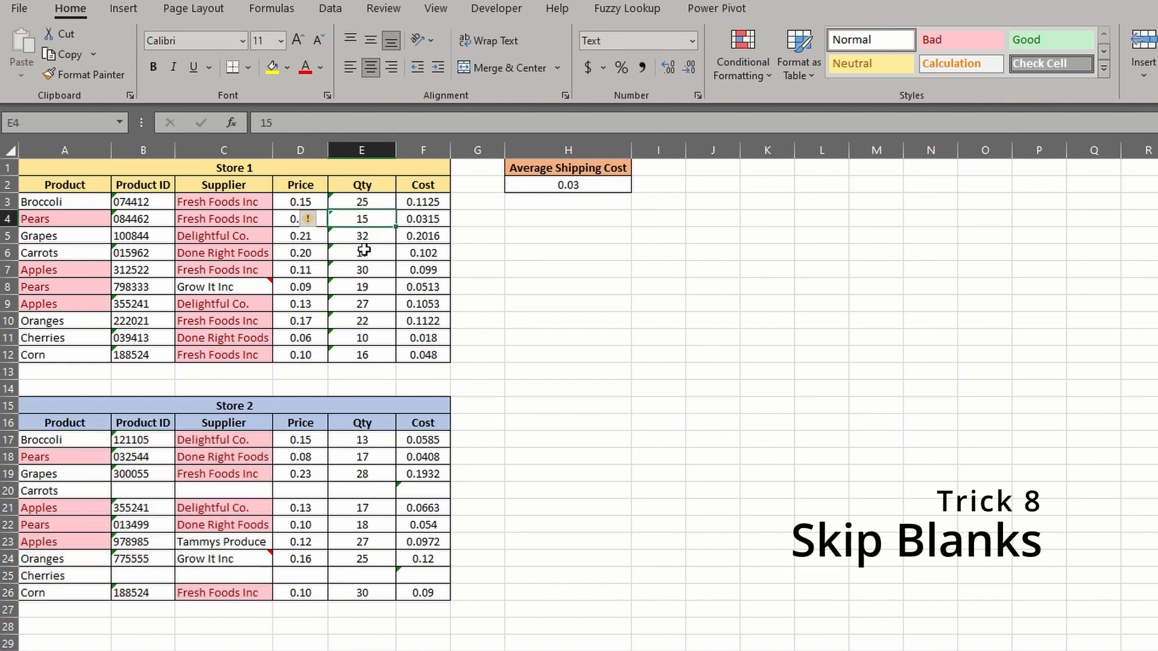
click(348, 313)
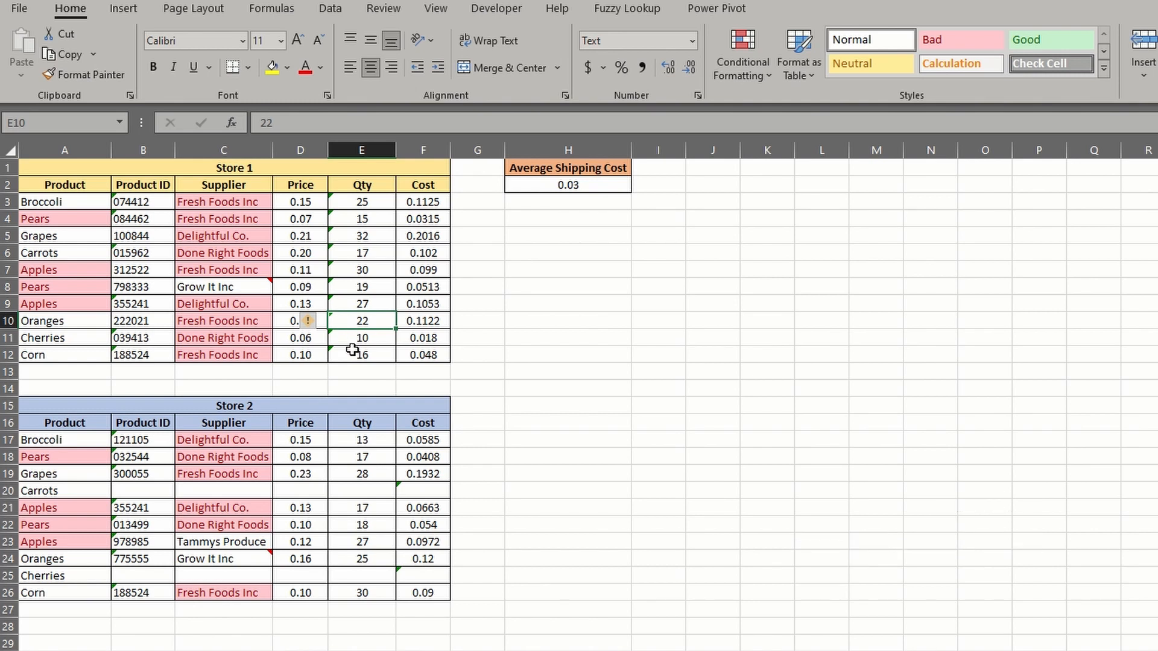
click(368, 490)
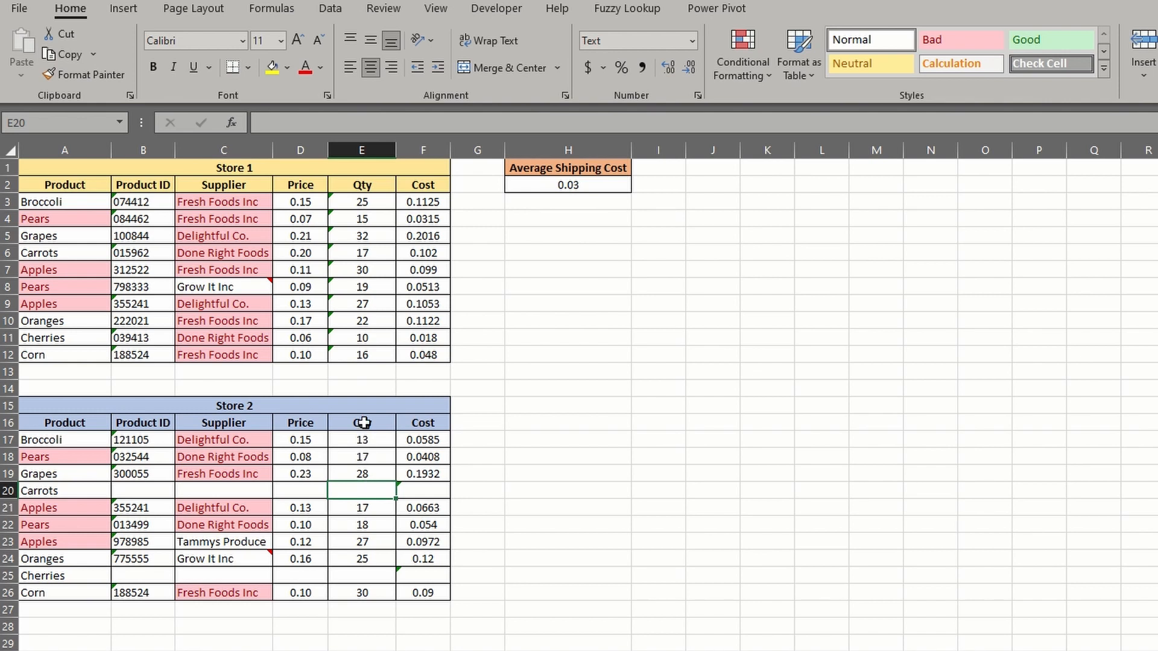
drag(364, 440, 364, 591)
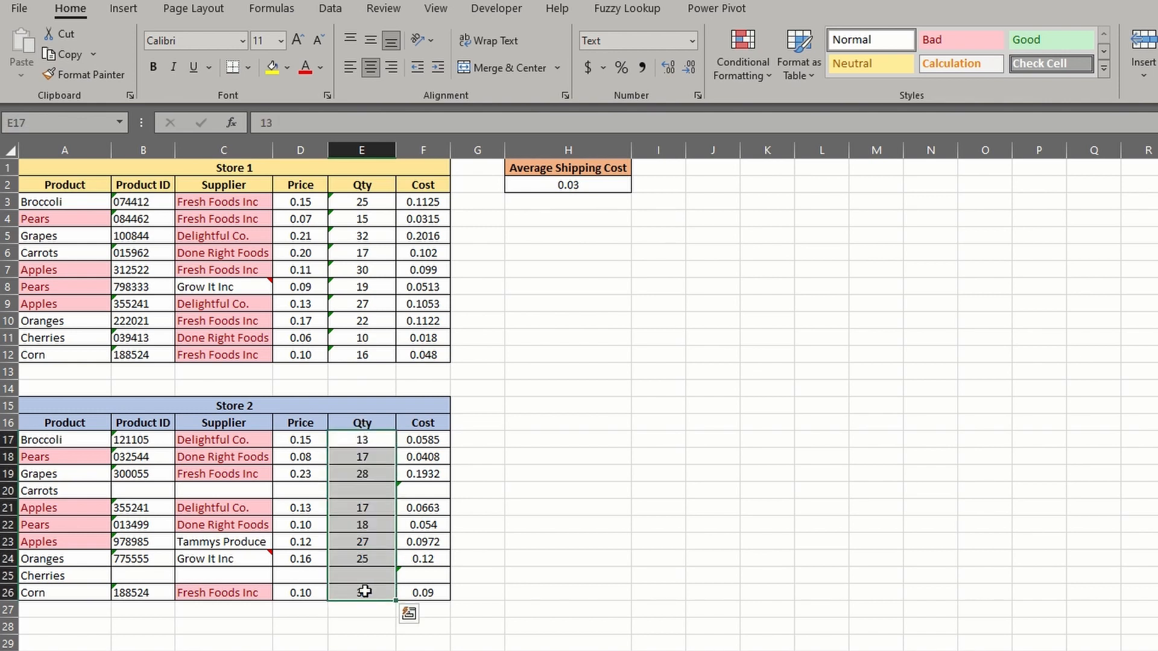
key(ctrl+c)
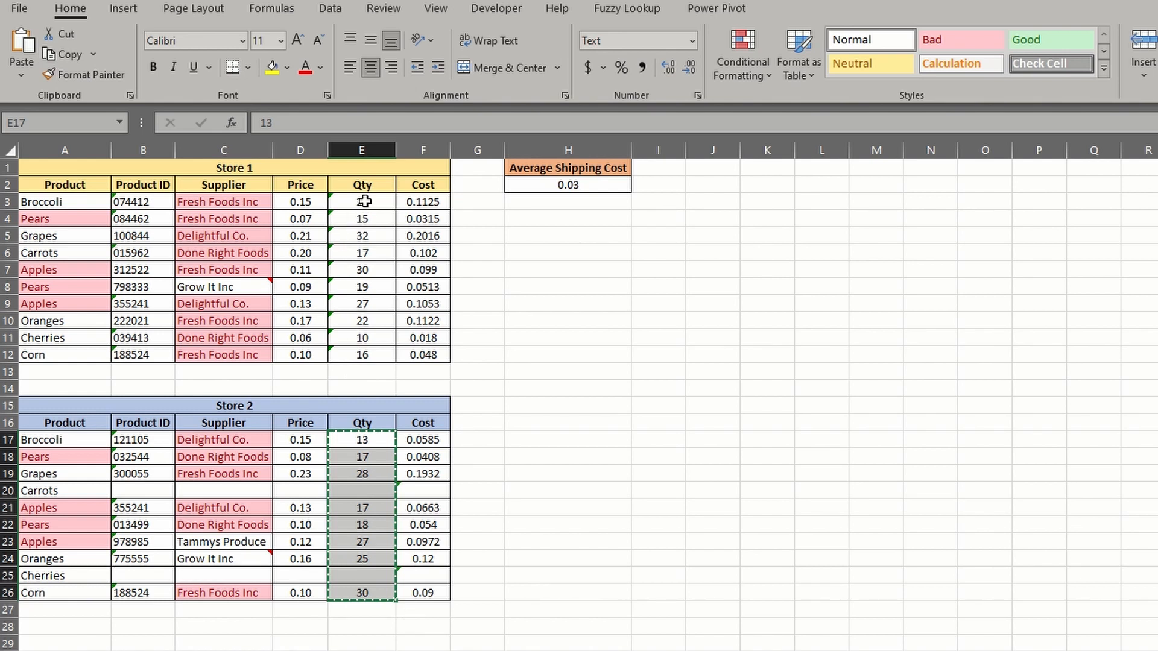
drag(364, 201, 369, 355)
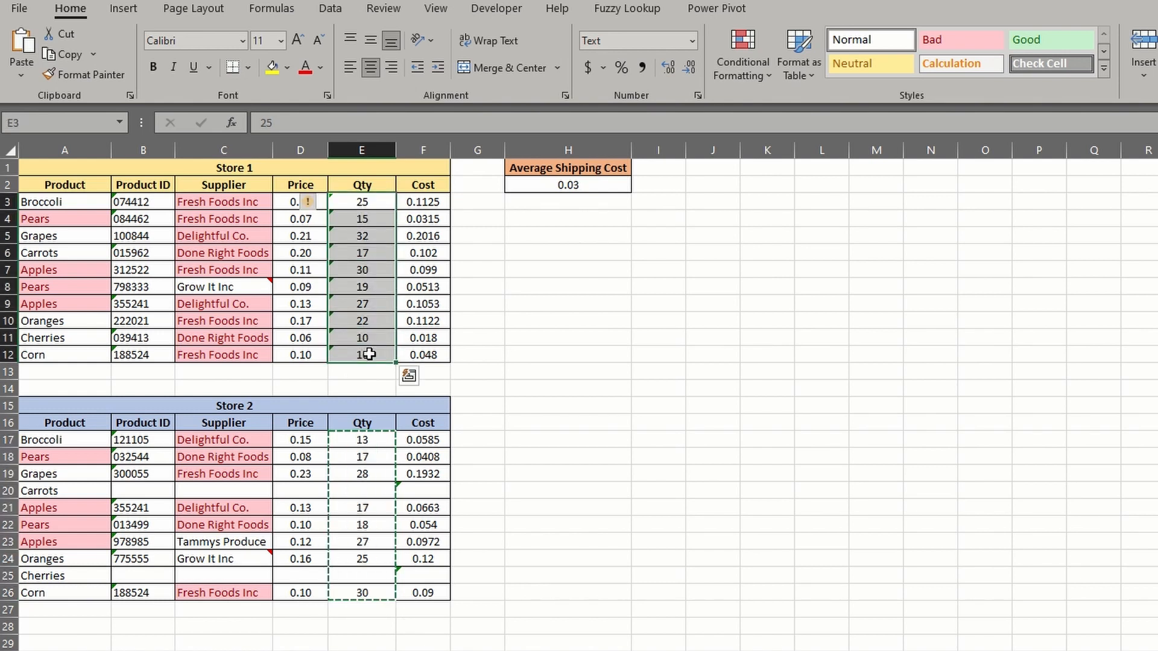
key(alt+e)
key(s)
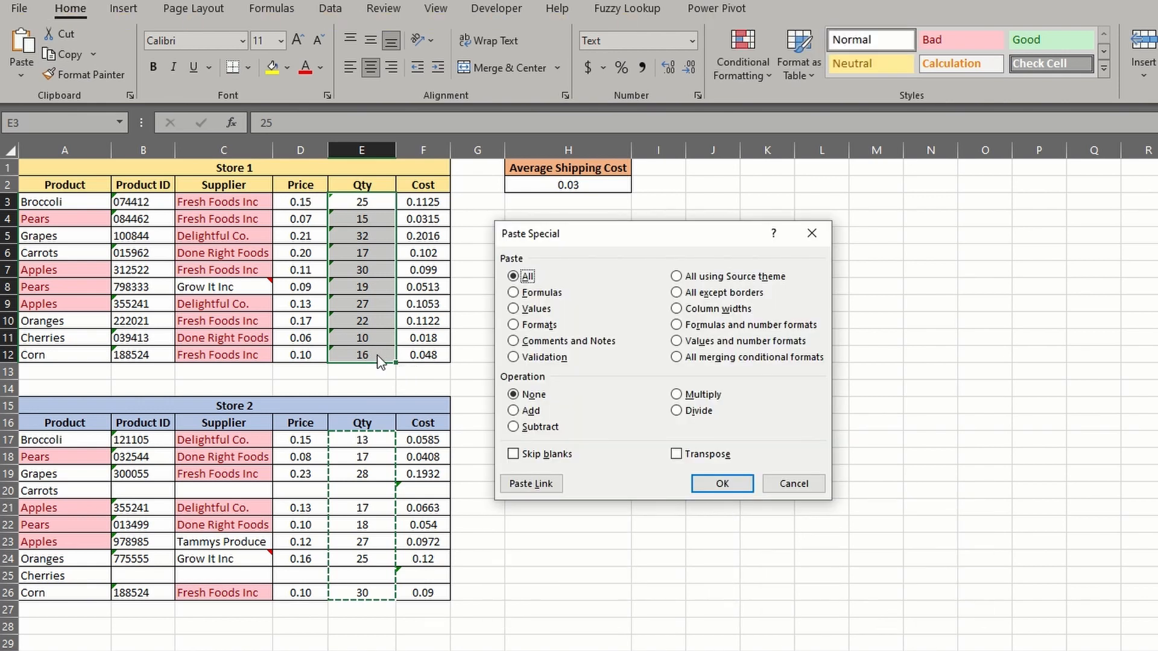
click(513, 309)
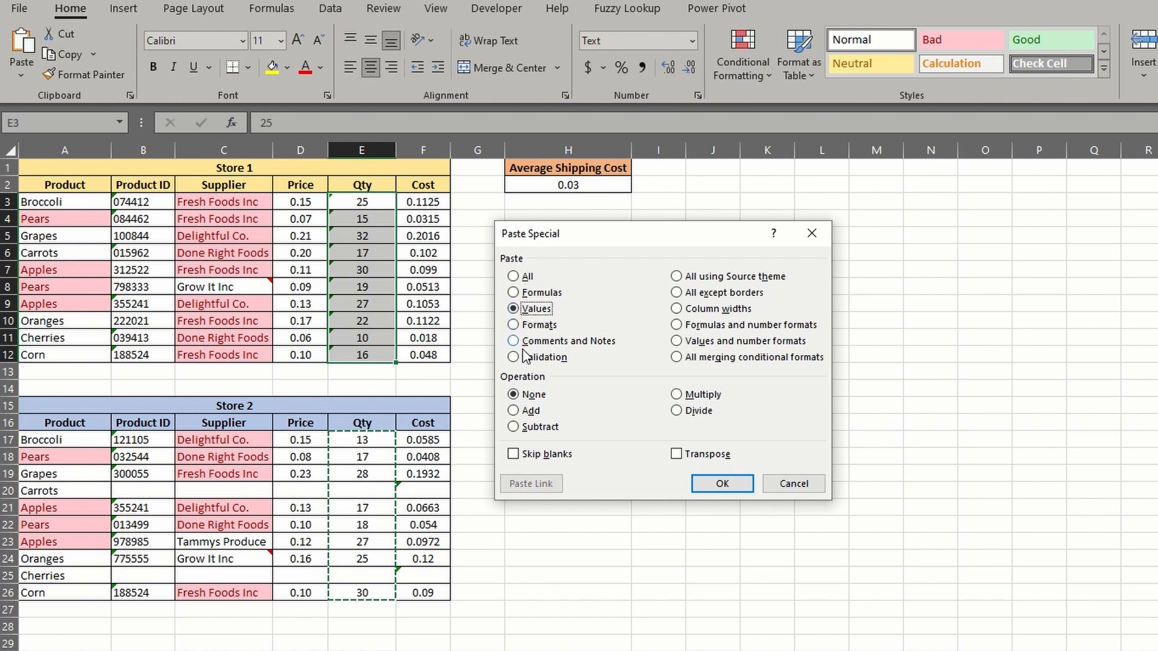
click(513, 454)
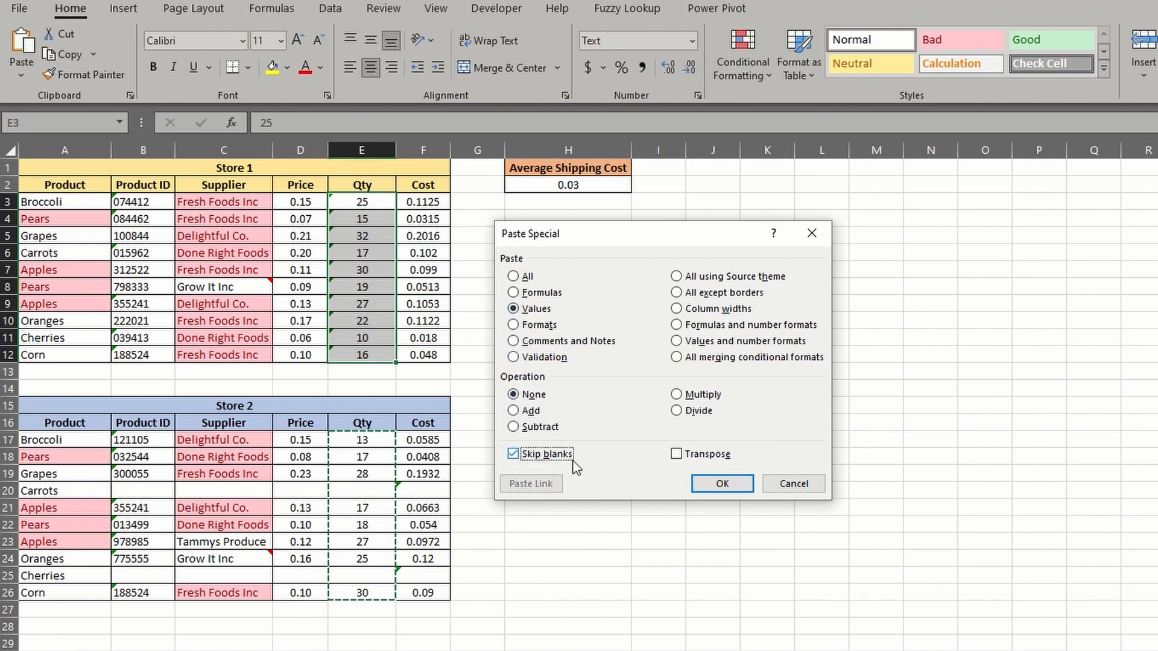
click(723, 484)
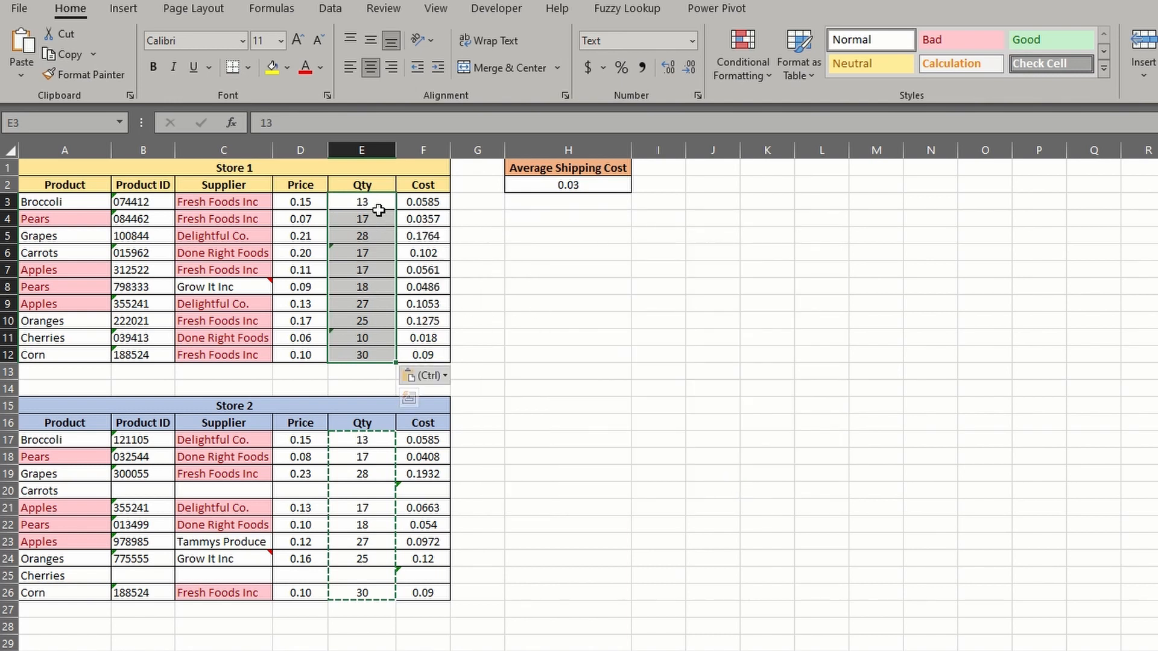
Compare the pasted Store 1 Qty values with Store 2, including the Carrots and Cherries cells E6 and E11
drag(380, 207, 383, 232)
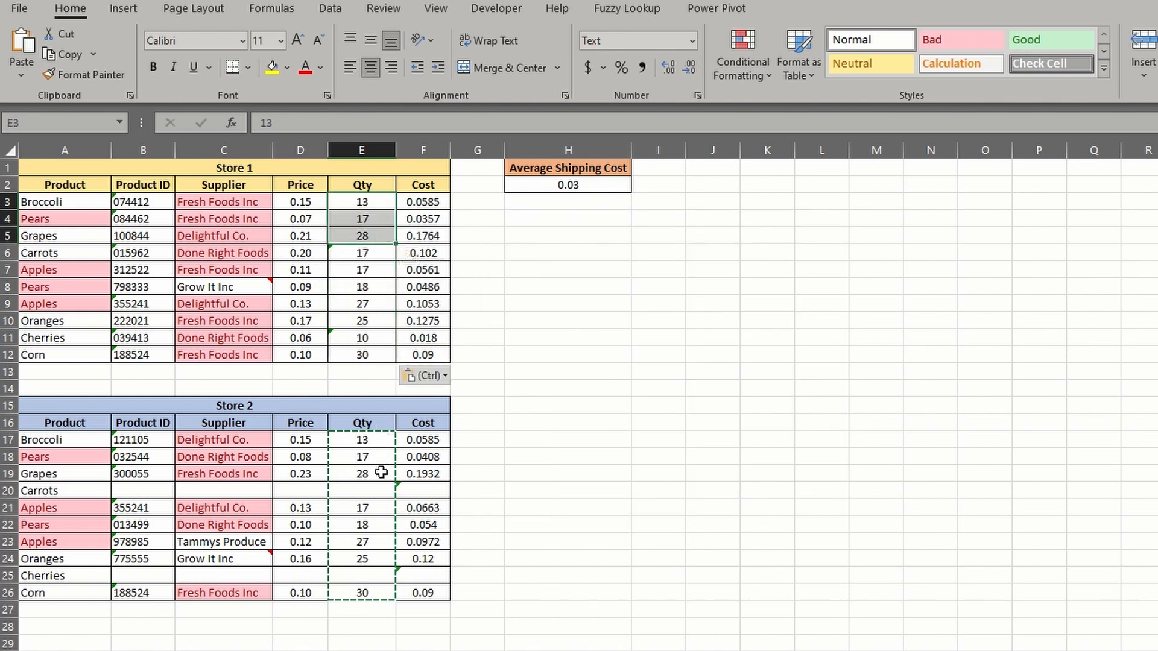
click(371, 252)
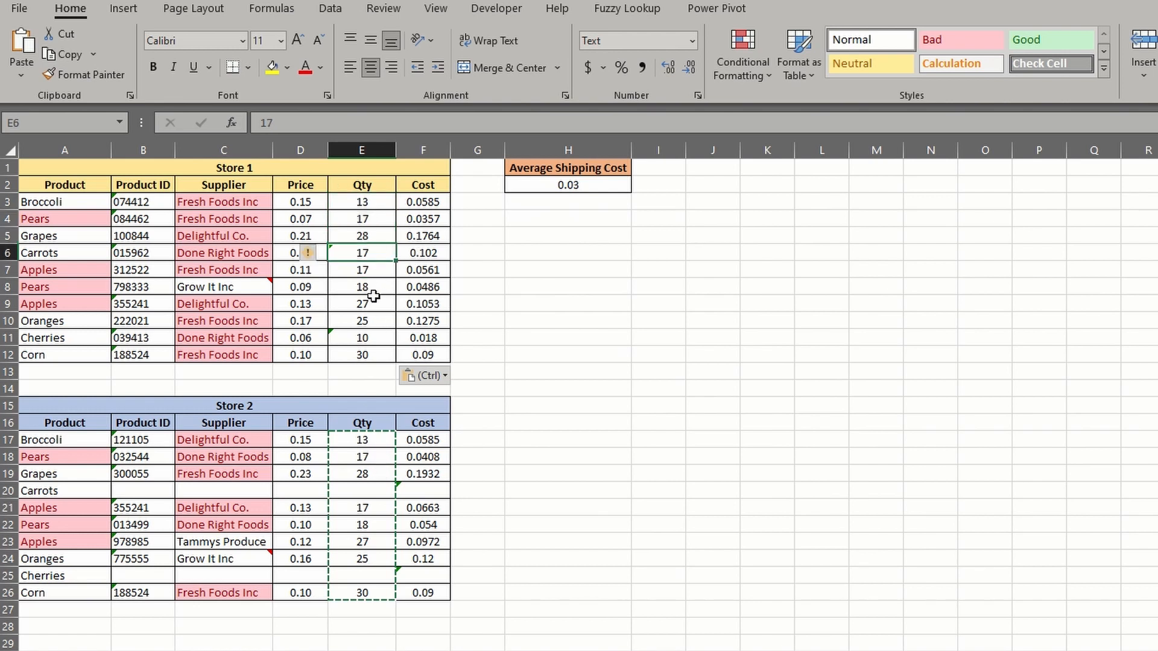
click(372, 340)
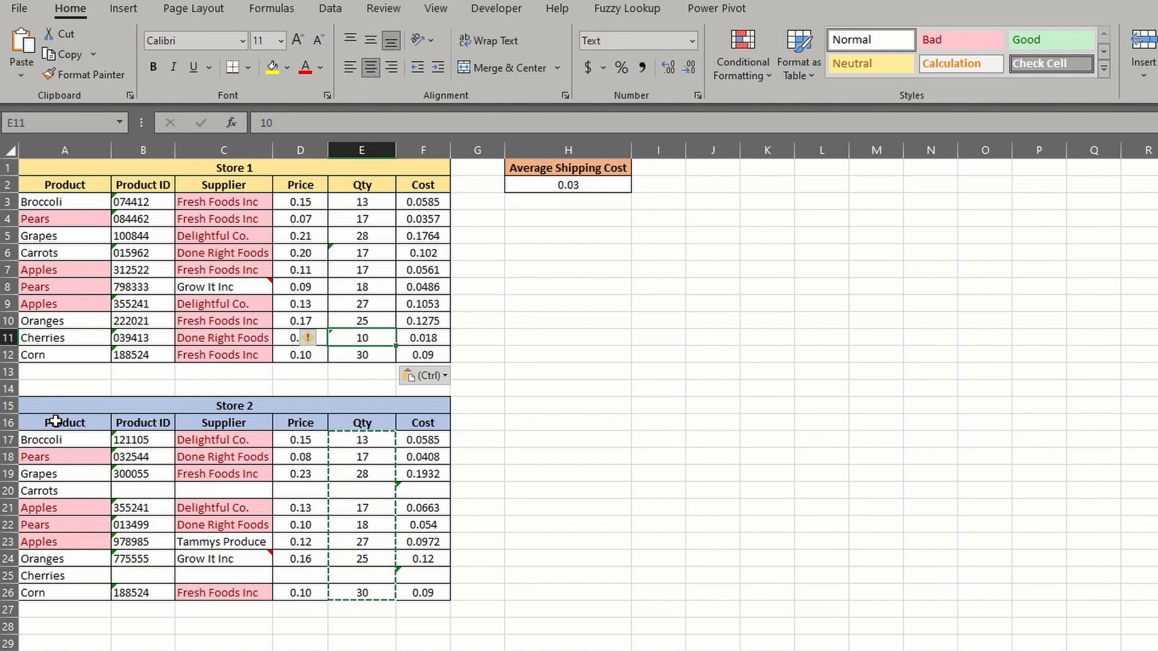
Paste the Store 2 Product and Qty columns (A16:A26 and E16:E26) transposed at H10 using Paste Special, and undo the paste
drag(56, 421, 72, 586)
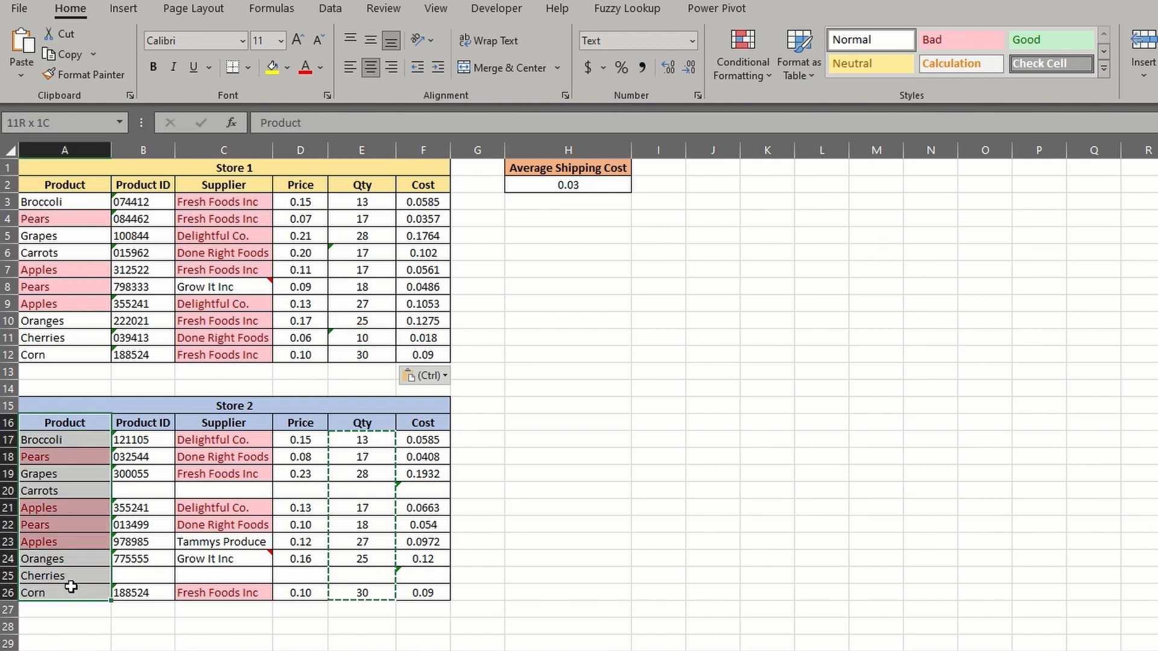
drag(361, 424, 354, 588)
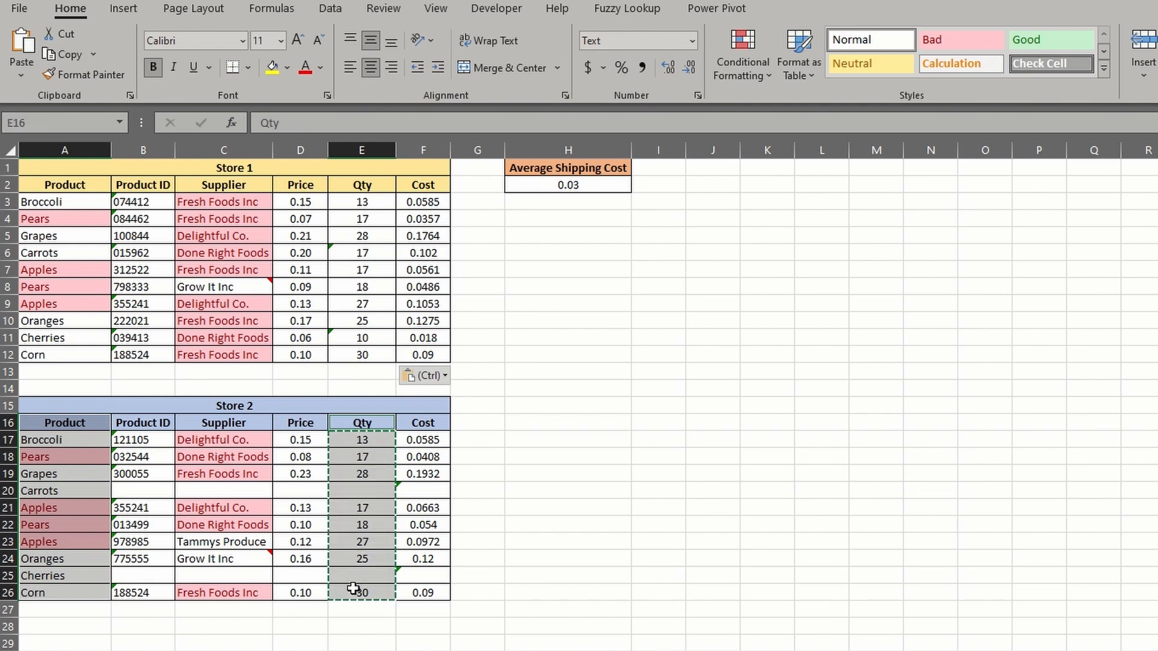
key(ctrl+c)
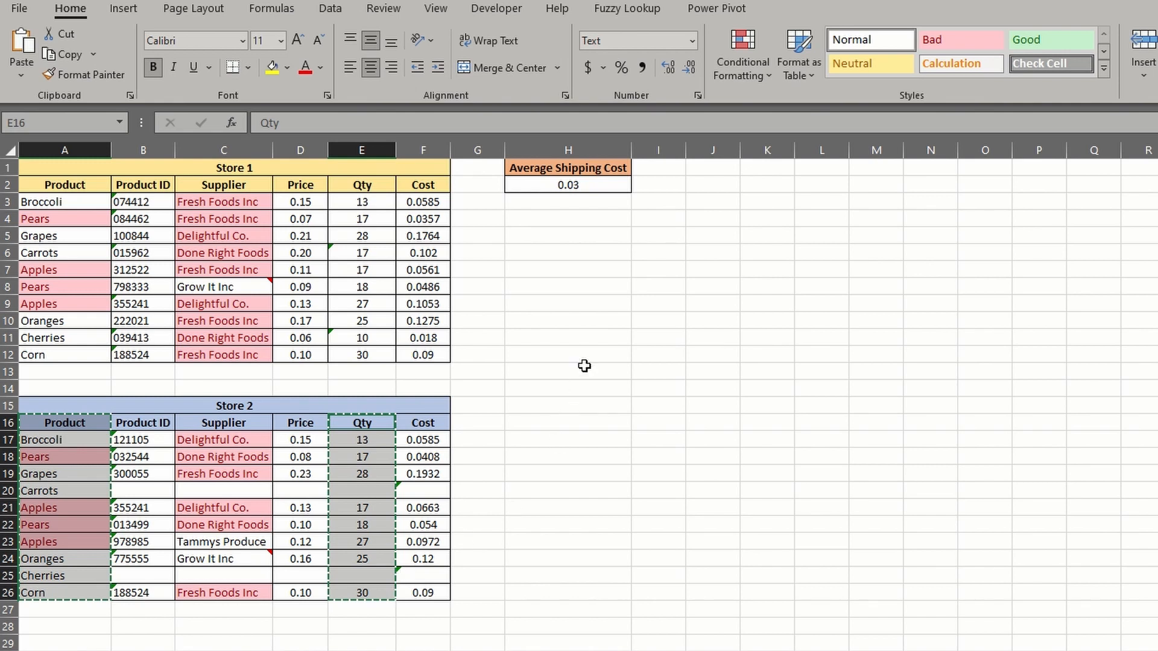
click(610, 319)
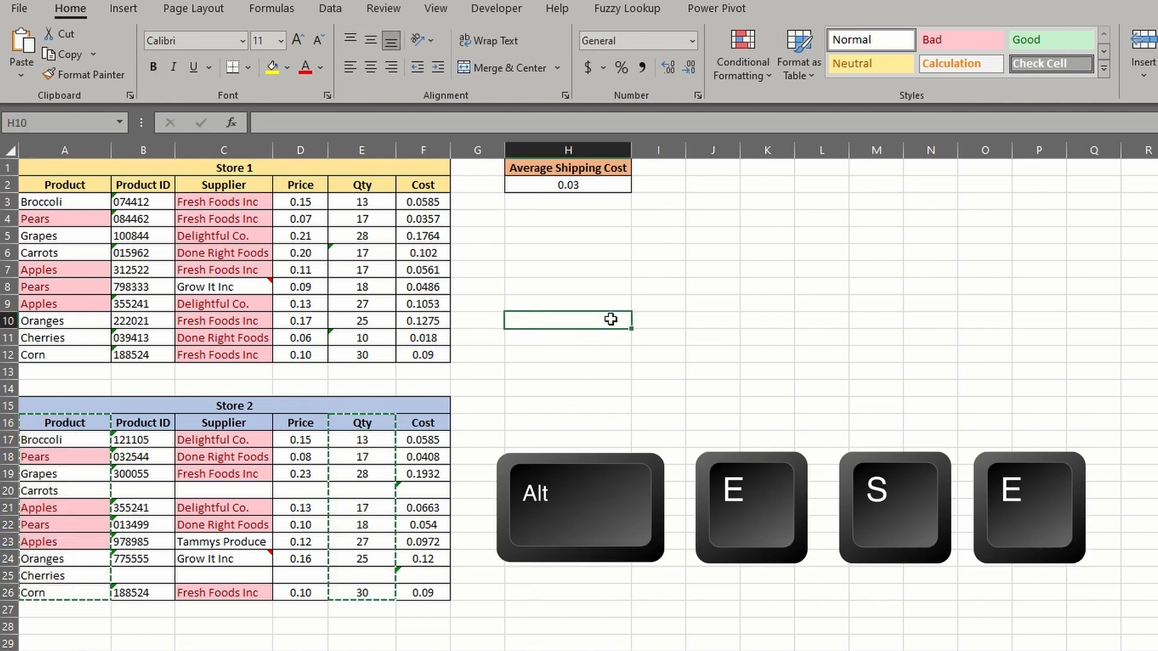
key(alt)
key(e)
key(s)
key(e)
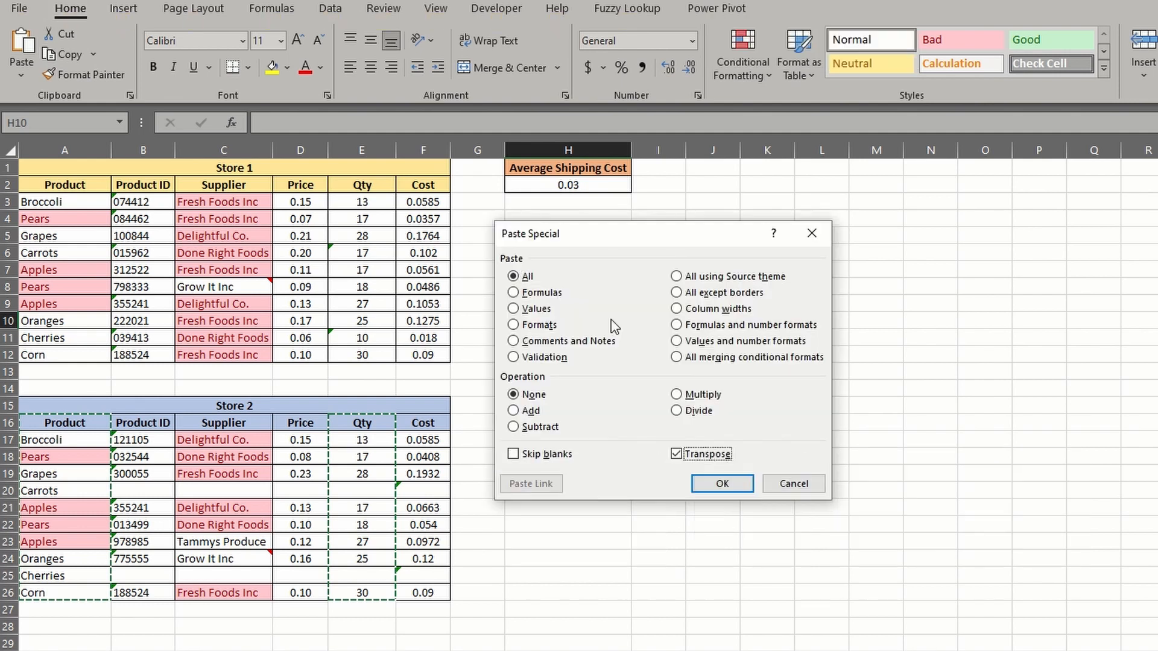
click(711, 480)
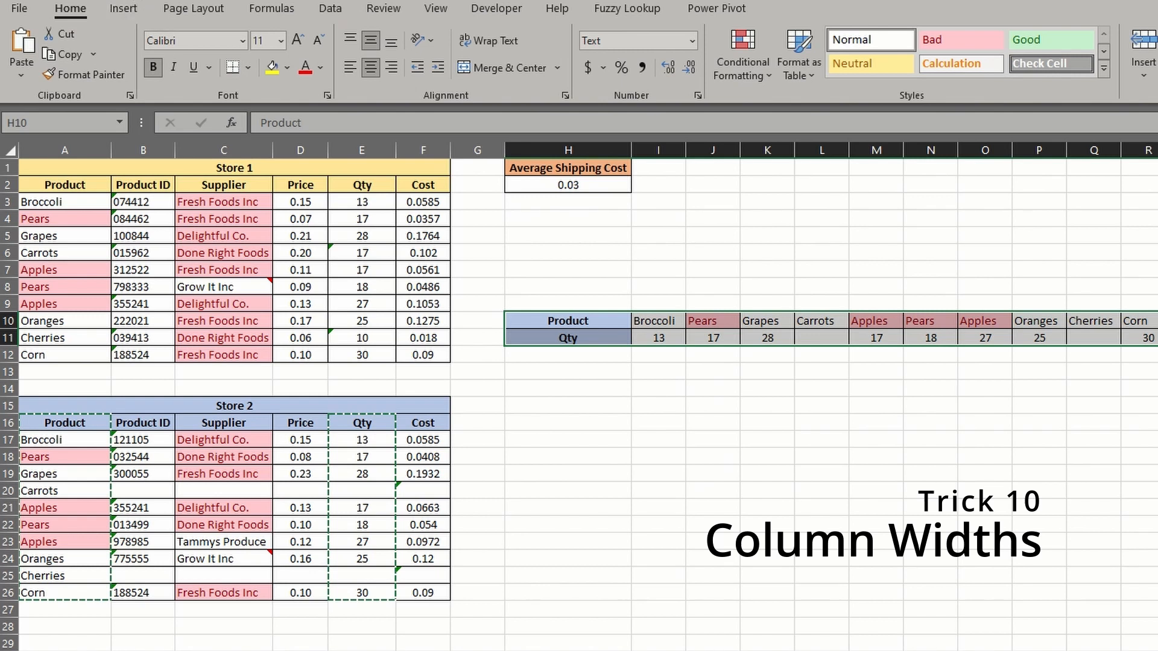
key(ctrl+z)
click(712, 489)
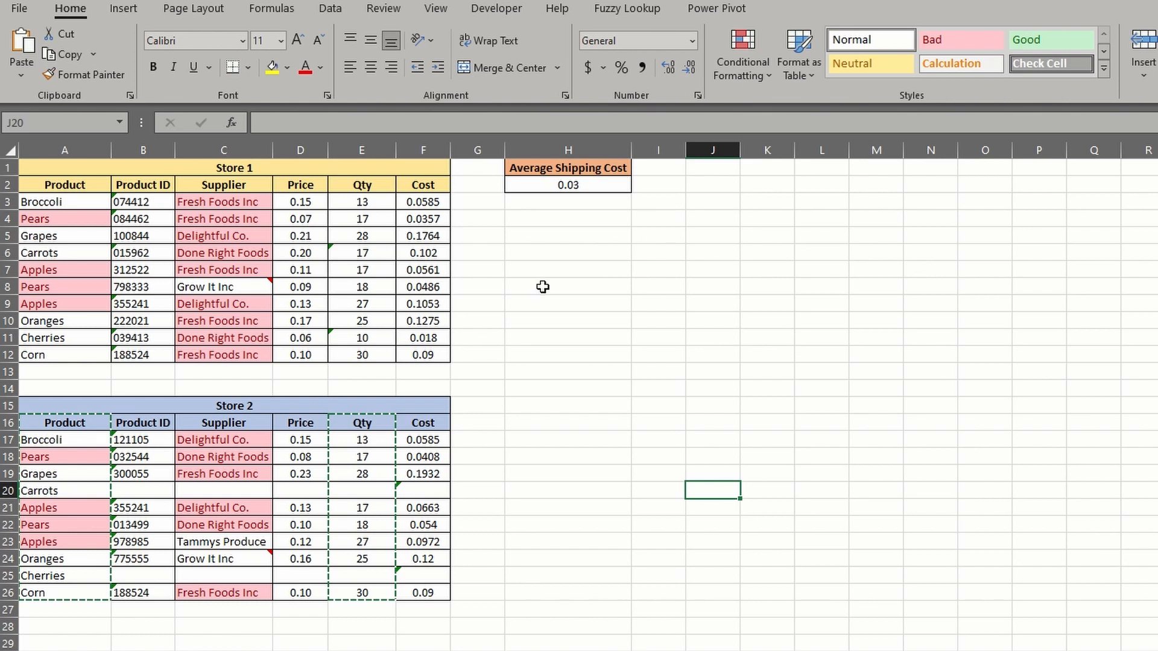
Copy the whole Store 1 table A1:F12 and paste it at K1
click(212, 187)
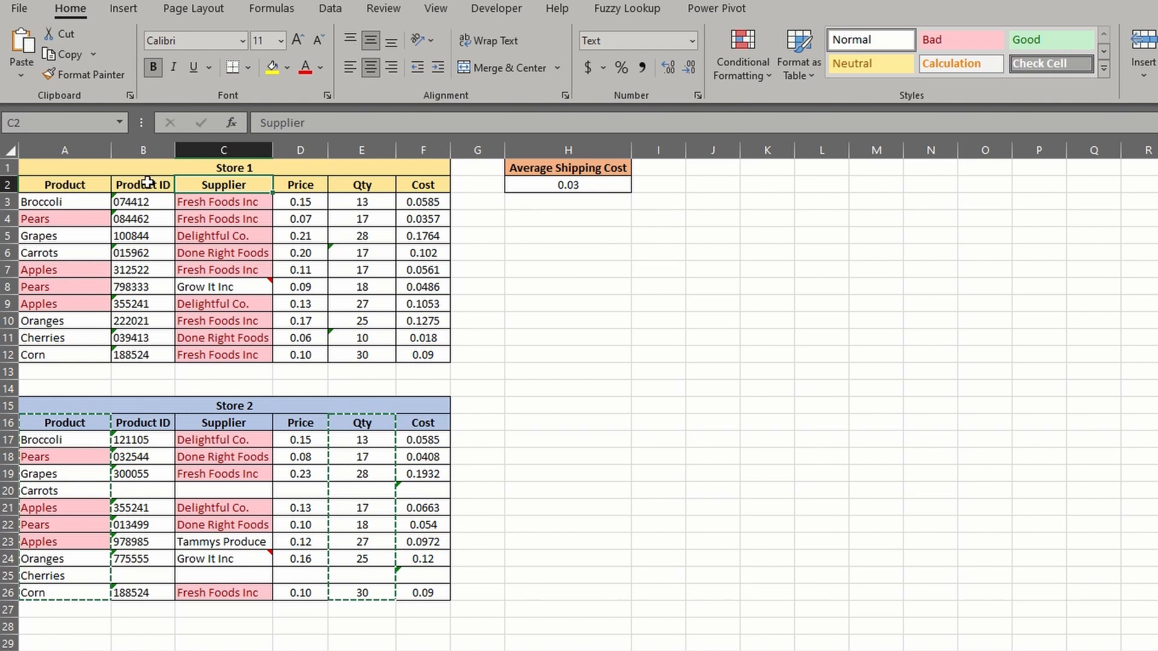
drag(71, 167, 352, 355)
key(ctrl+c)
click(762, 170)
key(ctrl+v)
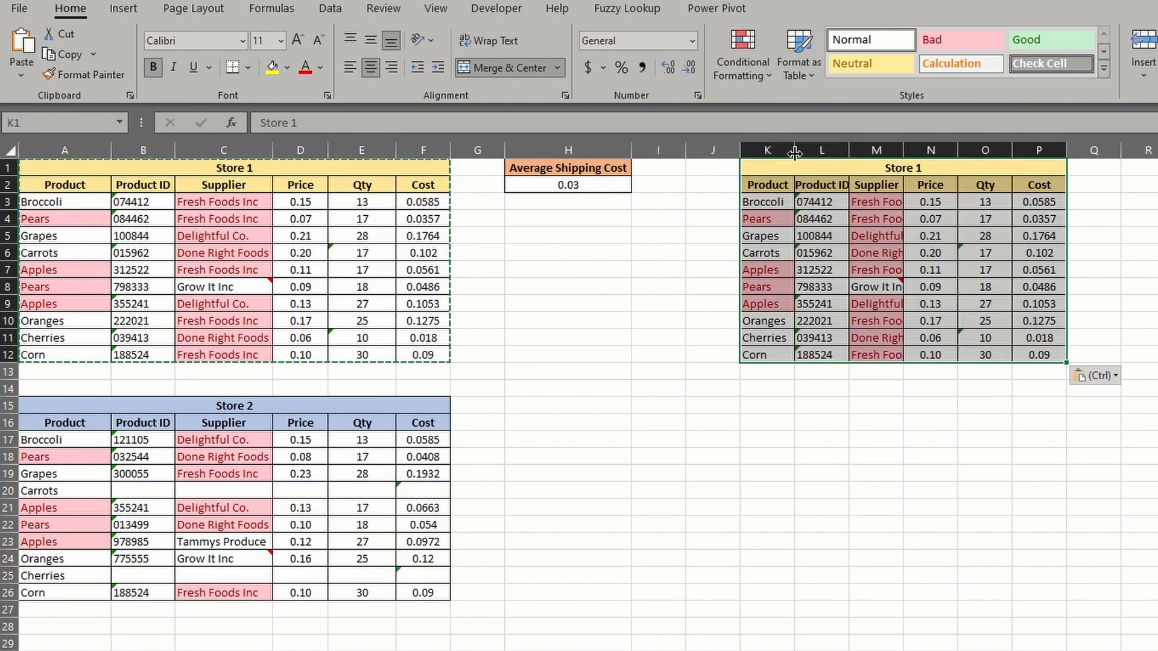
Widen columns K, L and M of the pasted table manually and undo the last widening
drag(795, 154, 816, 155)
drag(870, 153, 902, 154)
drag(956, 157, 1050, 161)
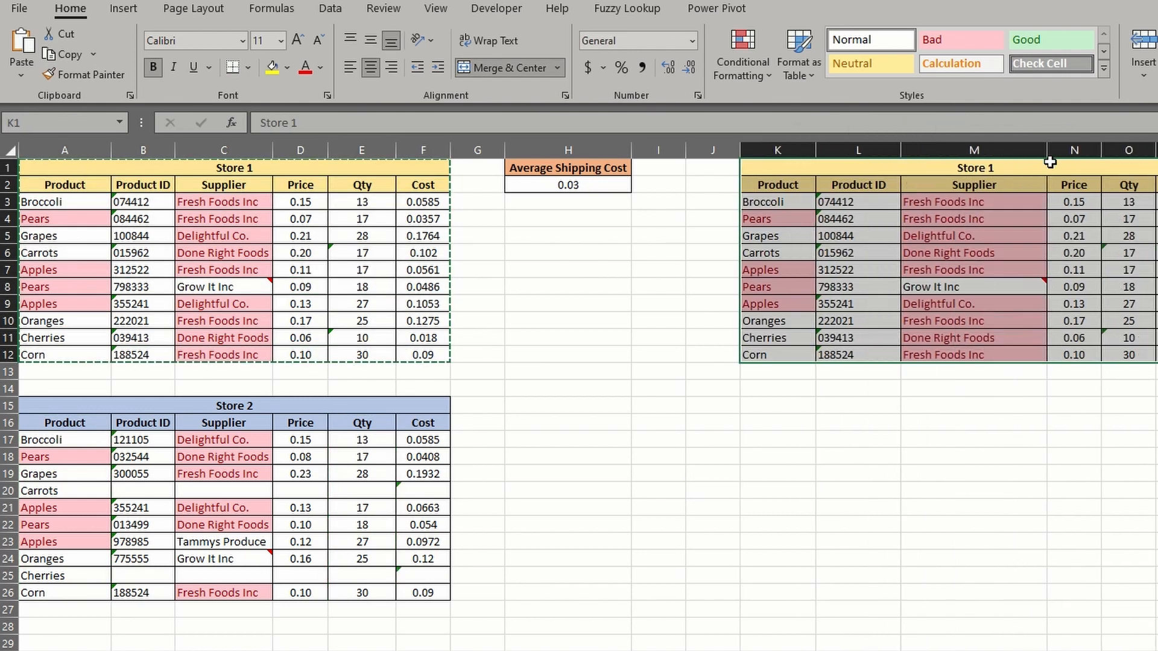
click(139, 0)
click(972, 469)
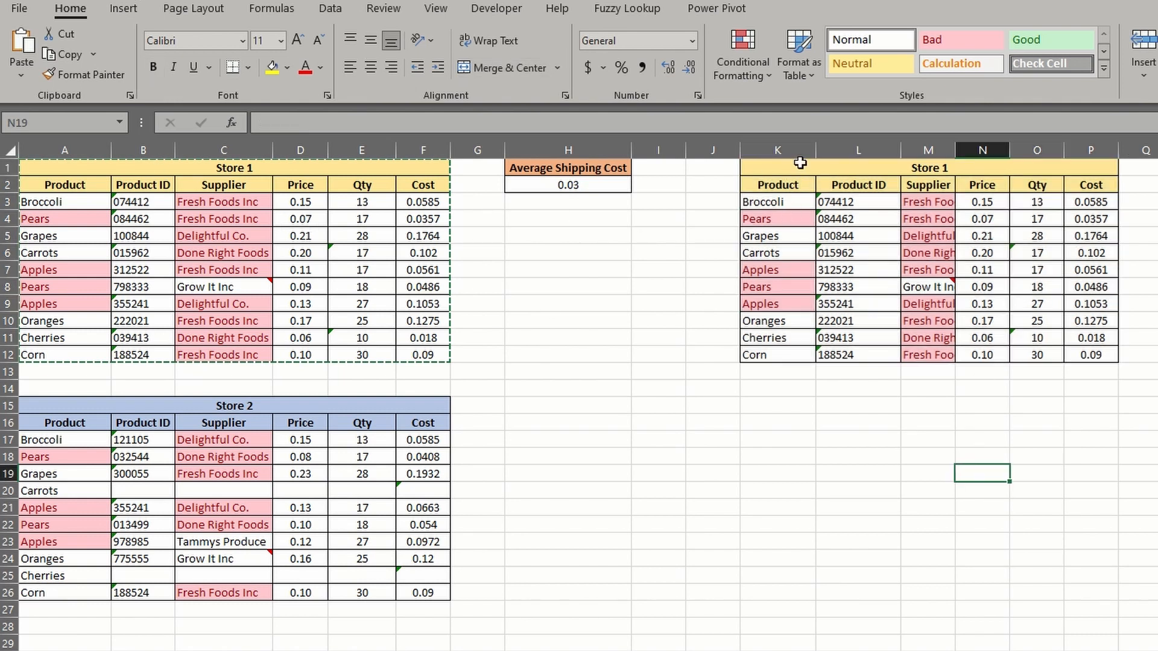
Widen columns K and M of the pasted table unevenly and shrink column L until its Product IDs are cut off
drag(815, 149, 869, 151)
drag(1009, 151, 1155, 152)
drag(954, 149, 885, 151)
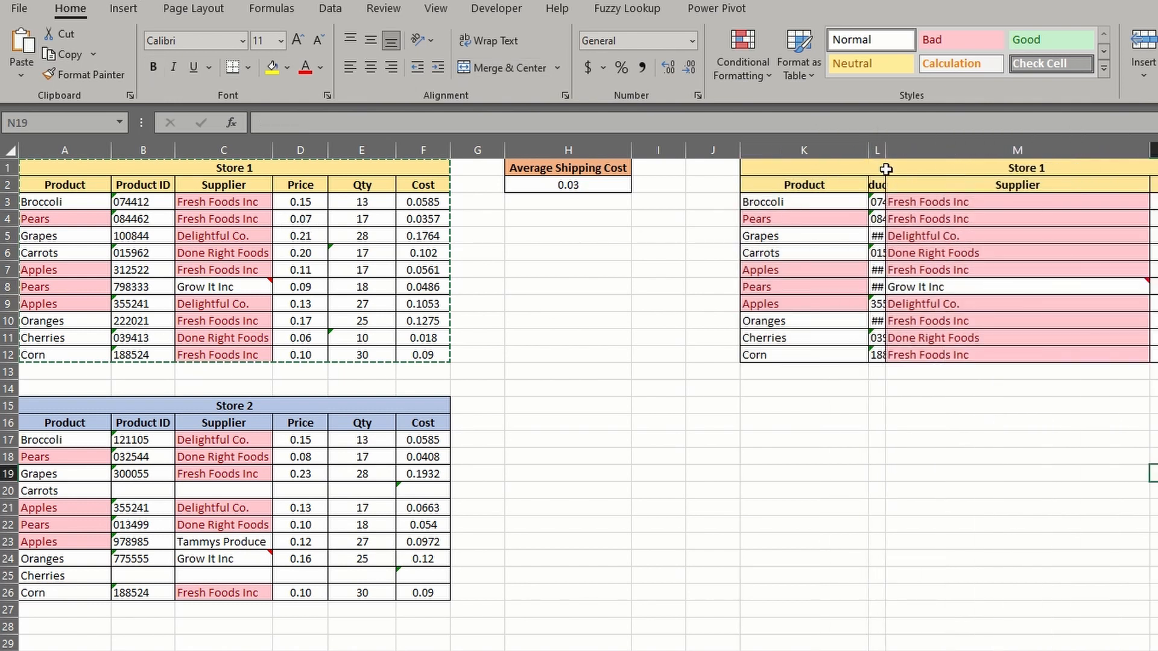
click(563, 325)
Copy the Store 1 header row A2:F2 and paste only its column widths onto the pasted table starting at K1 using Paste Special
drag(54, 185, 416, 191)
key(ctrl+c)
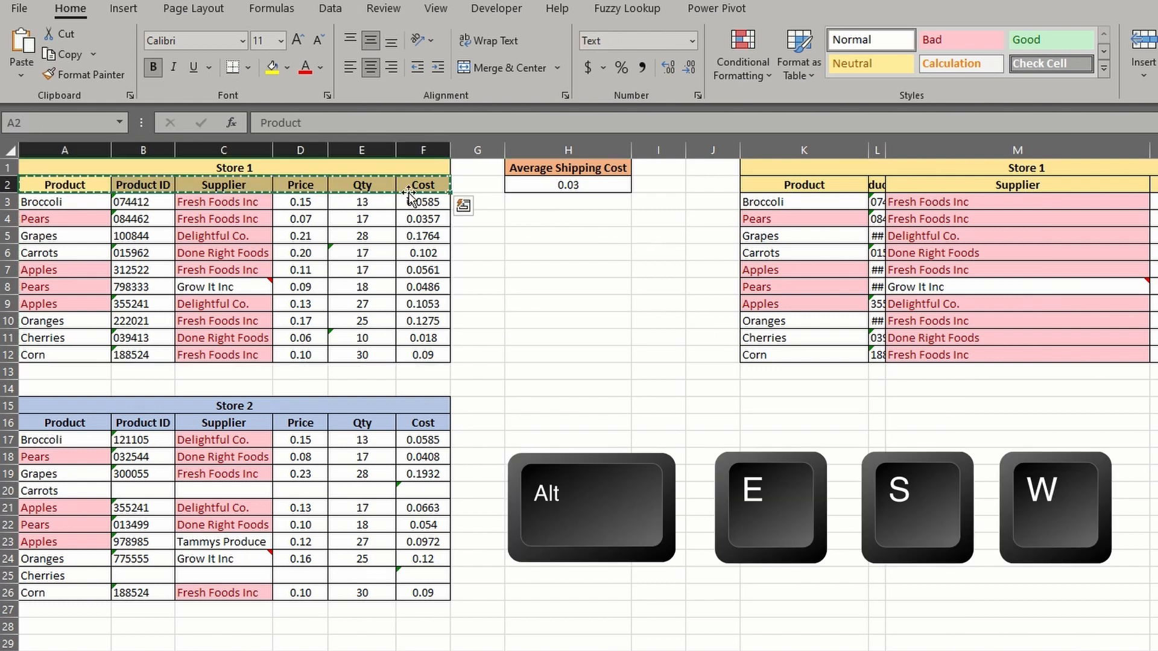
drag(800, 164, 1025, 356)
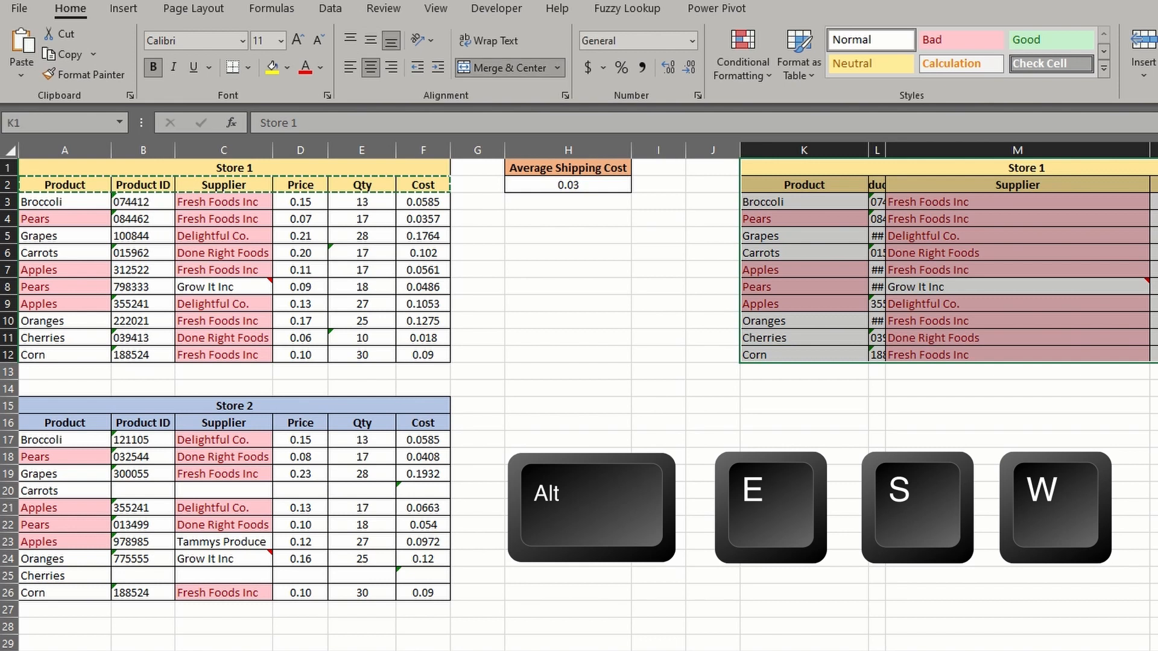
key(alt)
key(e)
key(s)
key(w)
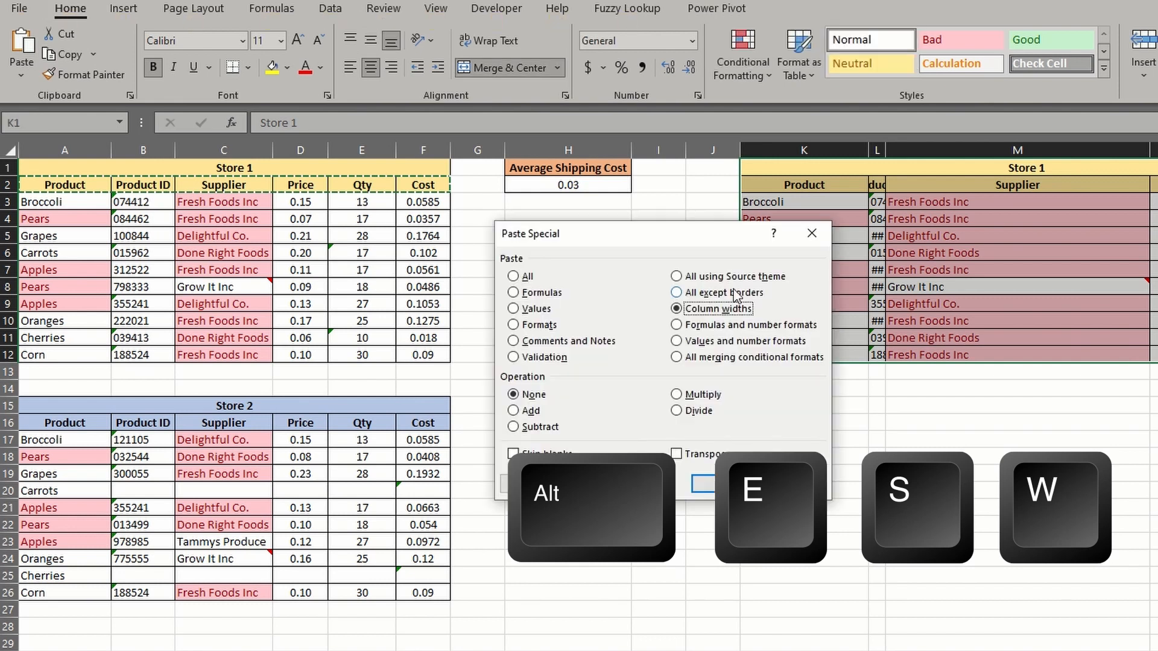
click(724, 483)
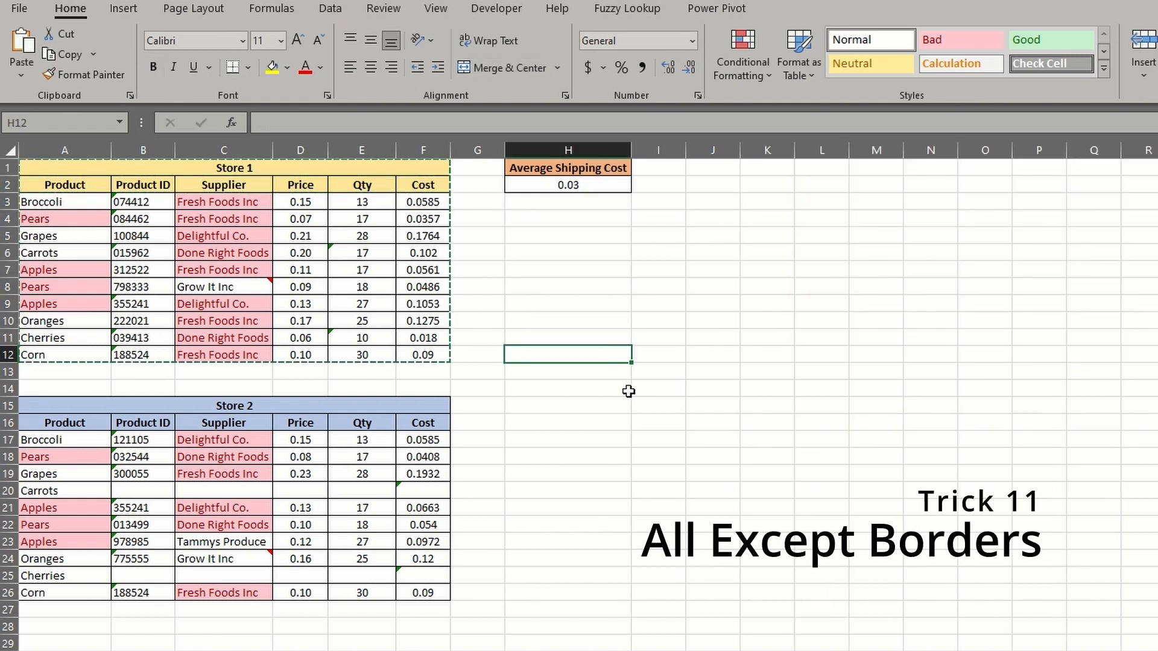
click(248, 67)
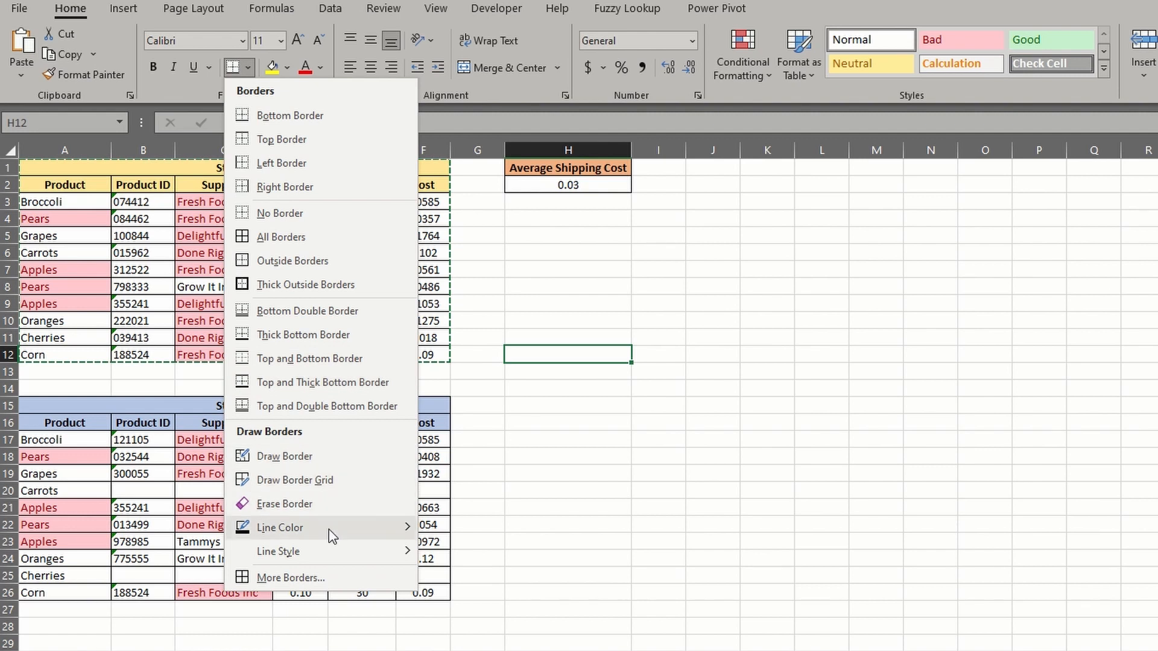
mouse_move(331, 536)
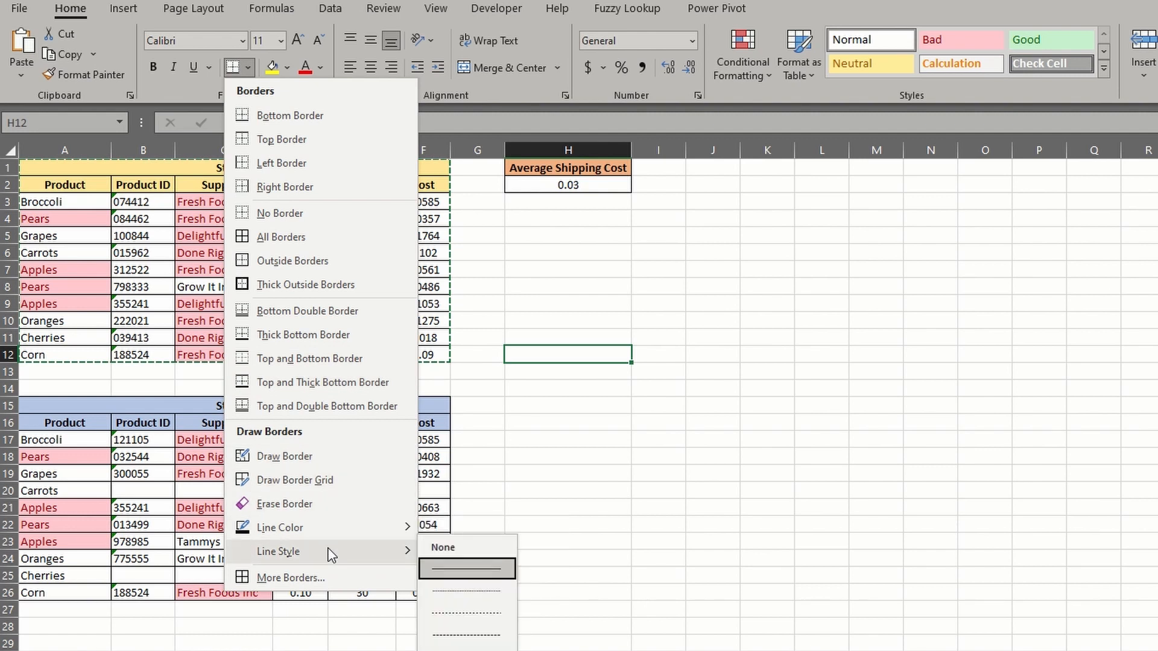
click(884, 501)
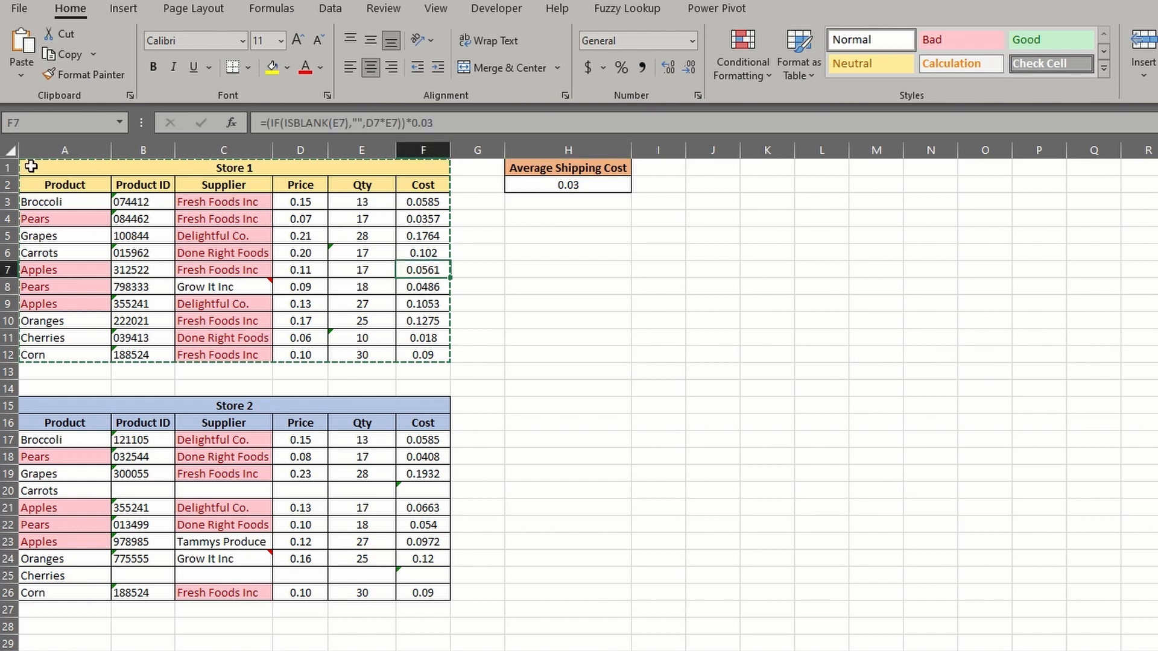
Copy the Store 1 range A2:F12 and paste it at A1 of the blank sheet with the All except borders option
drag(31, 182, 419, 365)
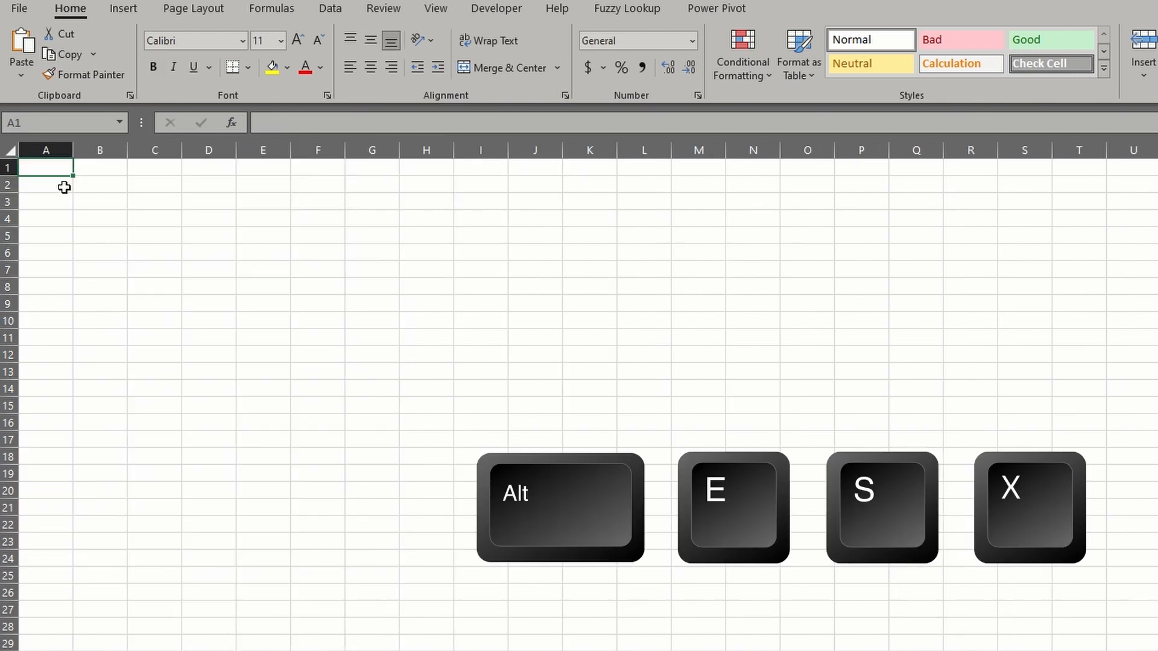
key(alt+e)
key(s)
key(x)
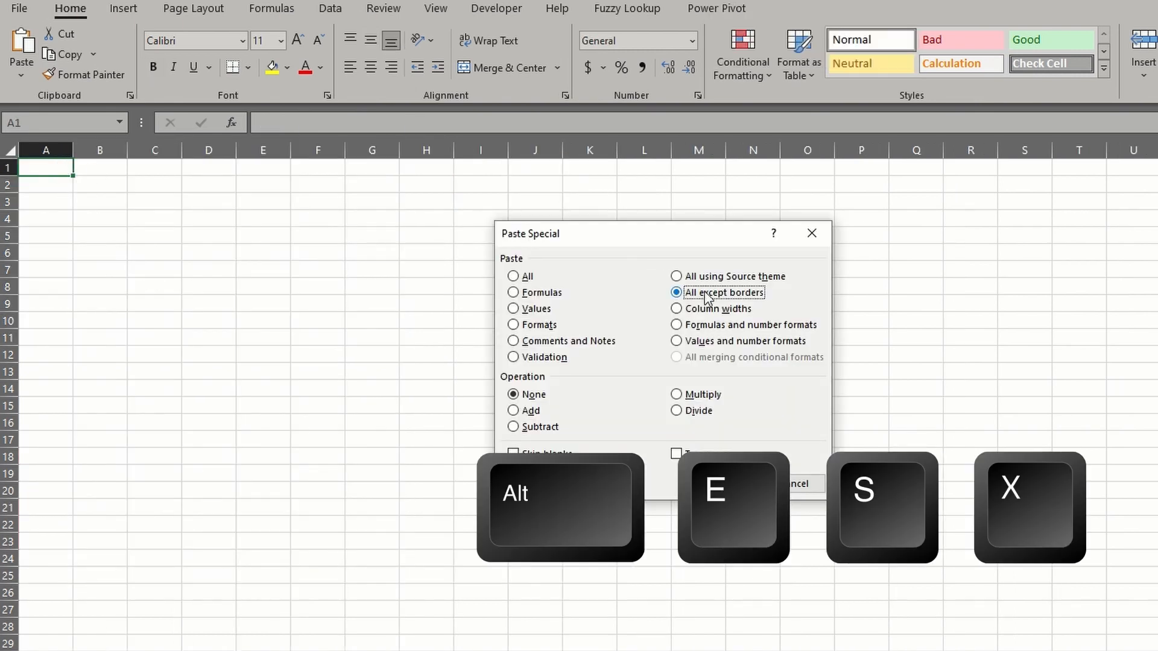
click(716, 479)
drag(317, 201, 331, 305)
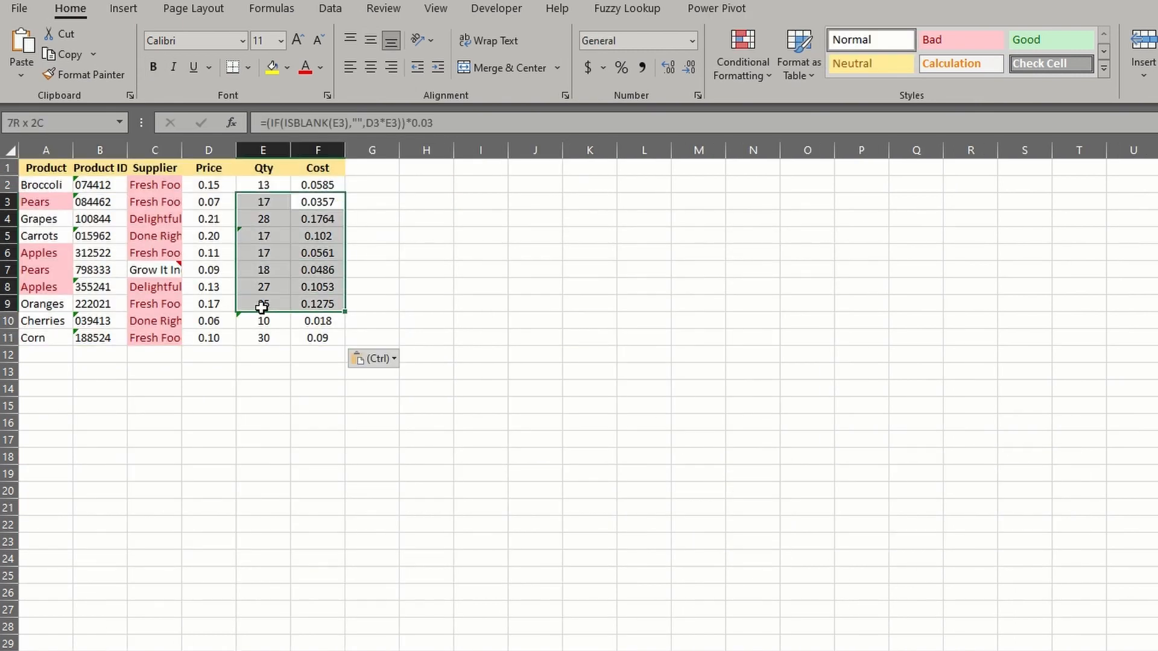
click(452, 301)
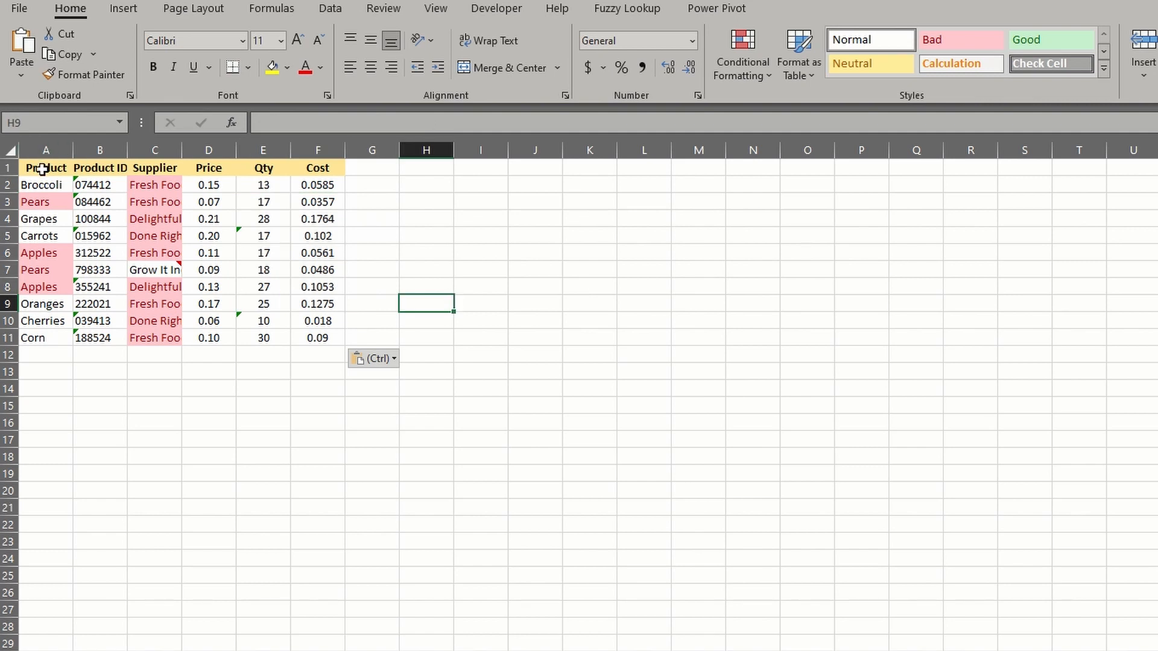
Widen columns A and B of the borderless table manually and paste the source column widths onto A1:F11 with Paste Special
drag(73, 150, 178, 149)
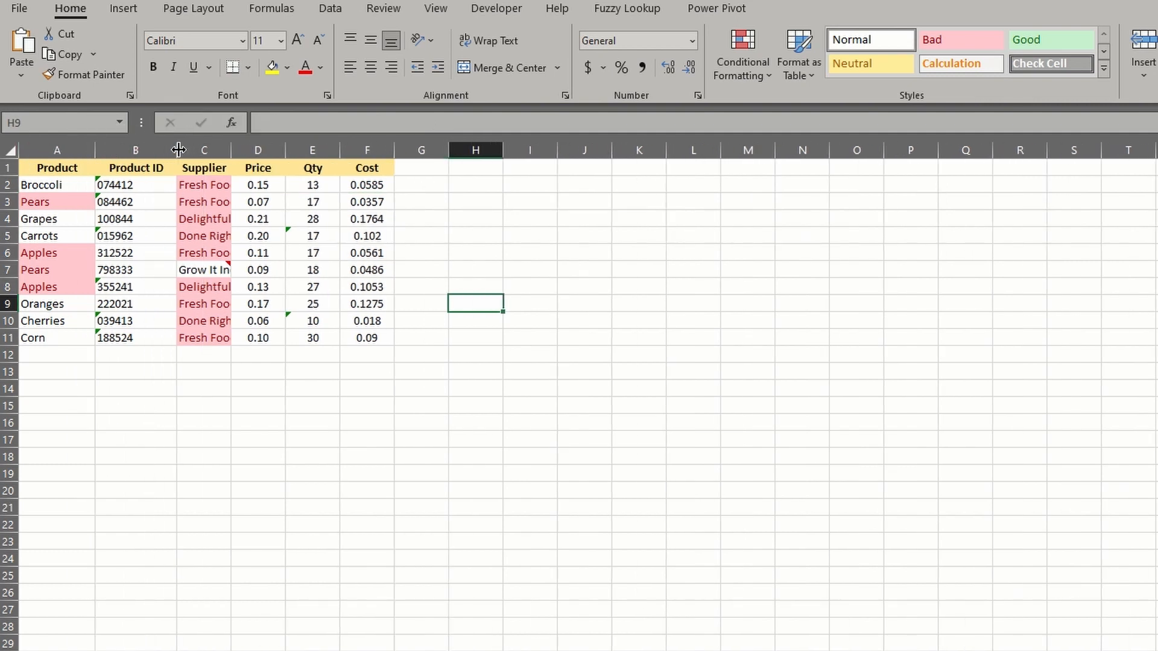
drag(44, 171, 353, 330)
key(alt+e)
key(s)
key(w)
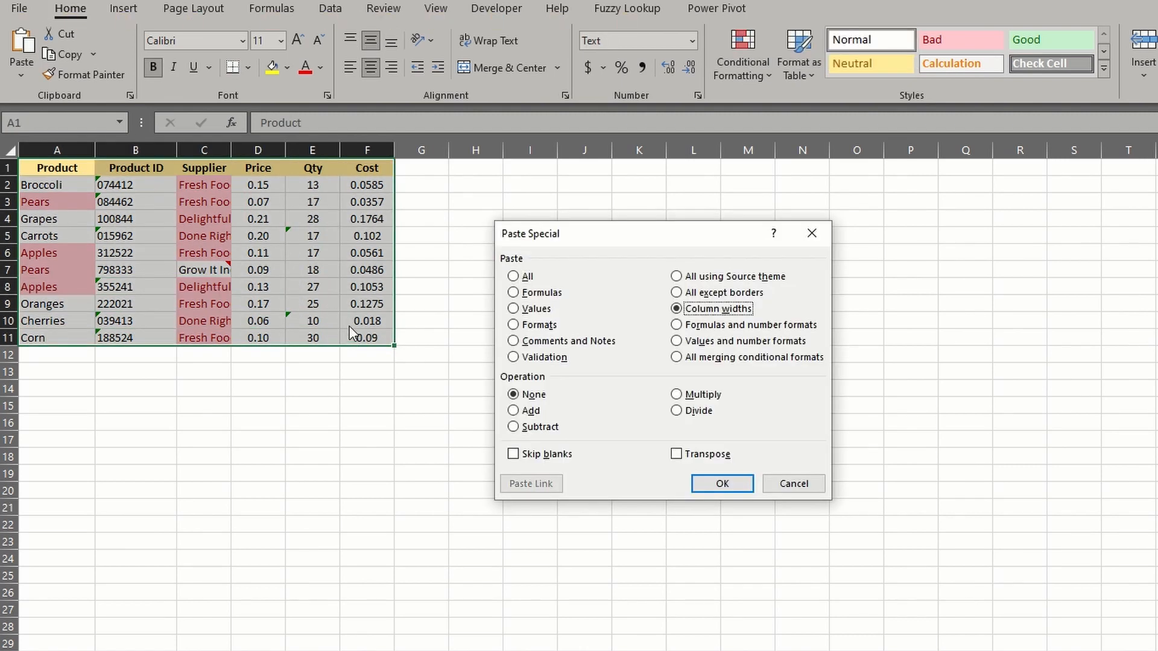
click(734, 489)
click(849, 423)
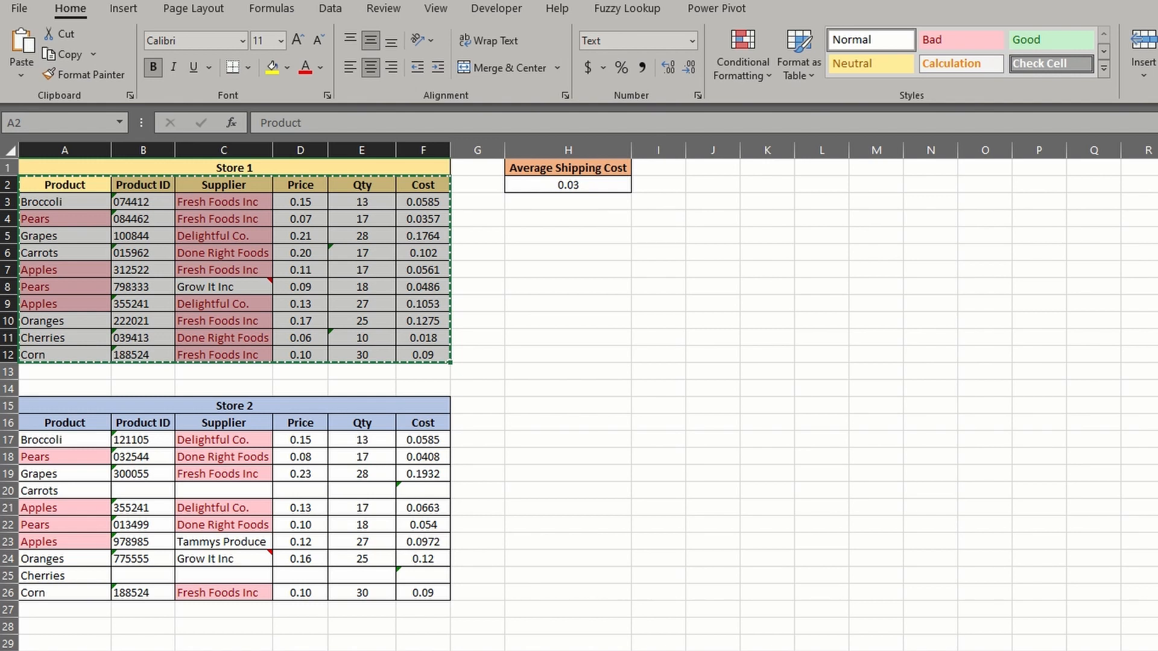
Copy the whole Store 1 table A1:F12 and paste it as links at A1 of the blank sheet using Paste Special
click(201, 236)
drag(48, 168, 423, 356)
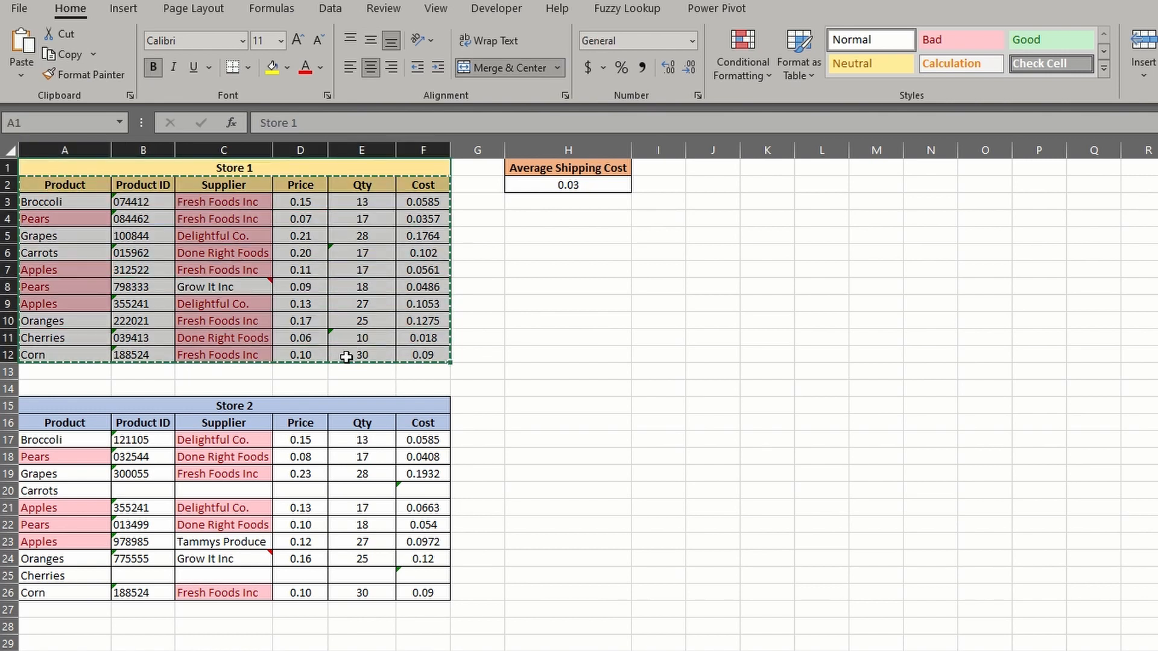
key(ctrl+c)
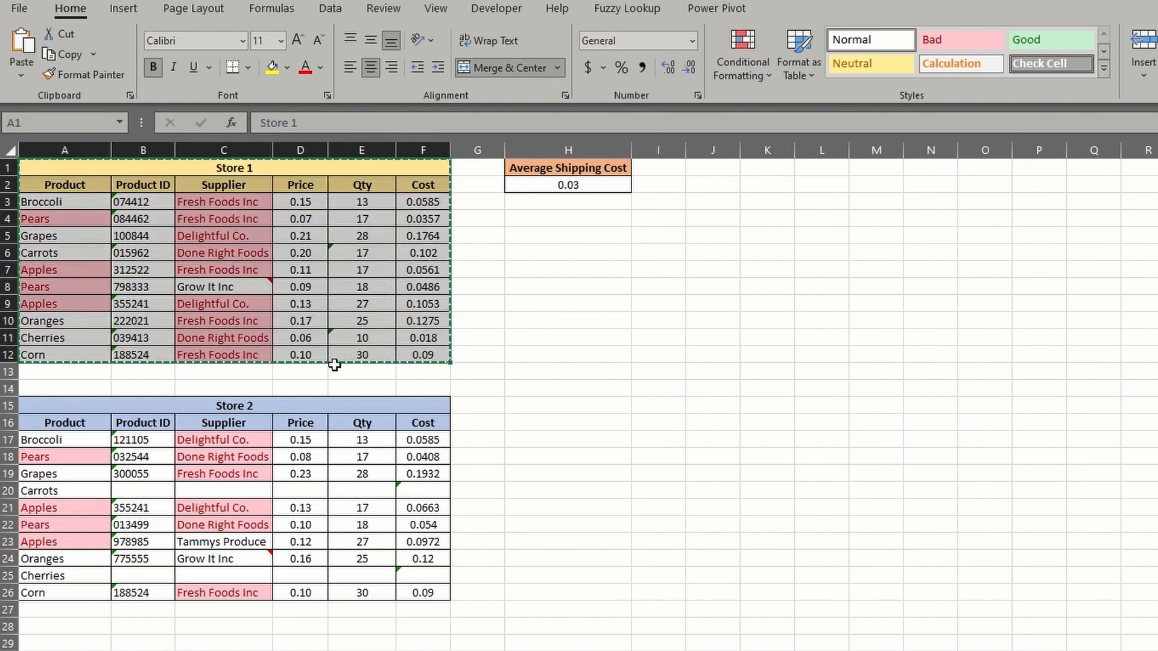
click(250, 650)
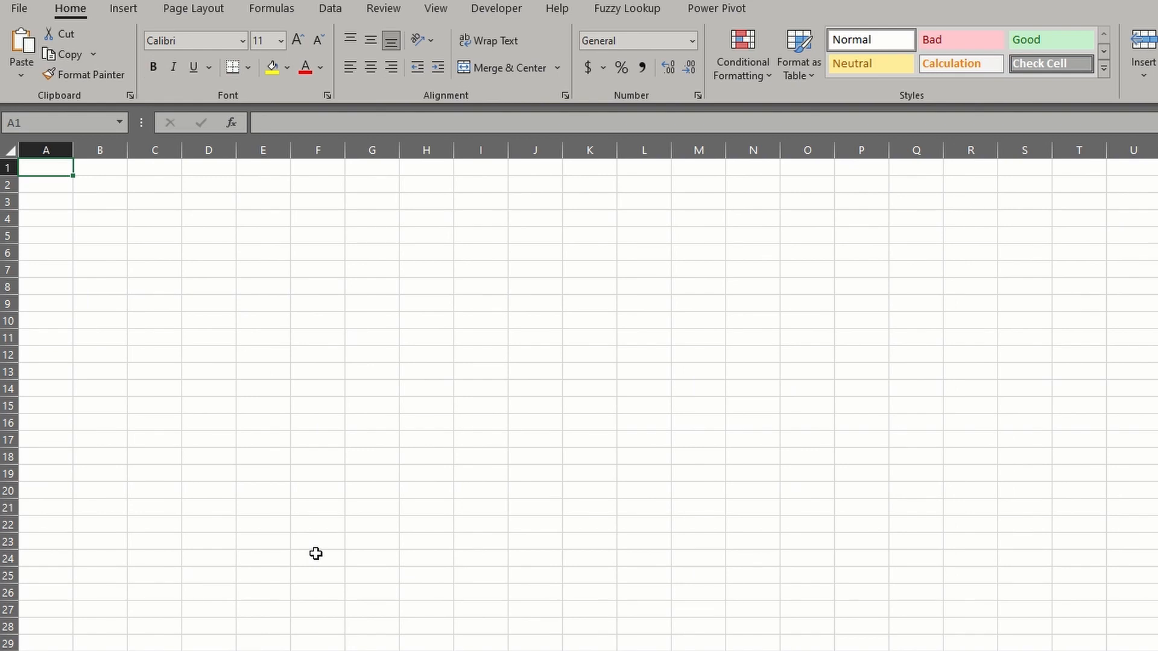
key(alt)
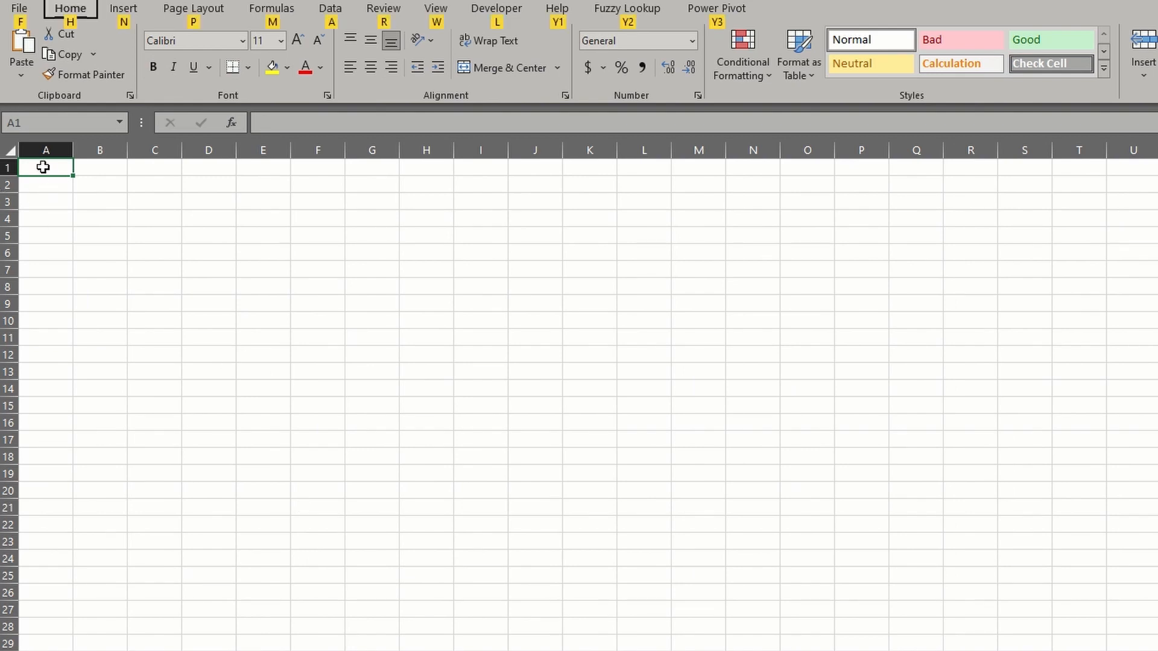
key(h)
key(v)
key(s)
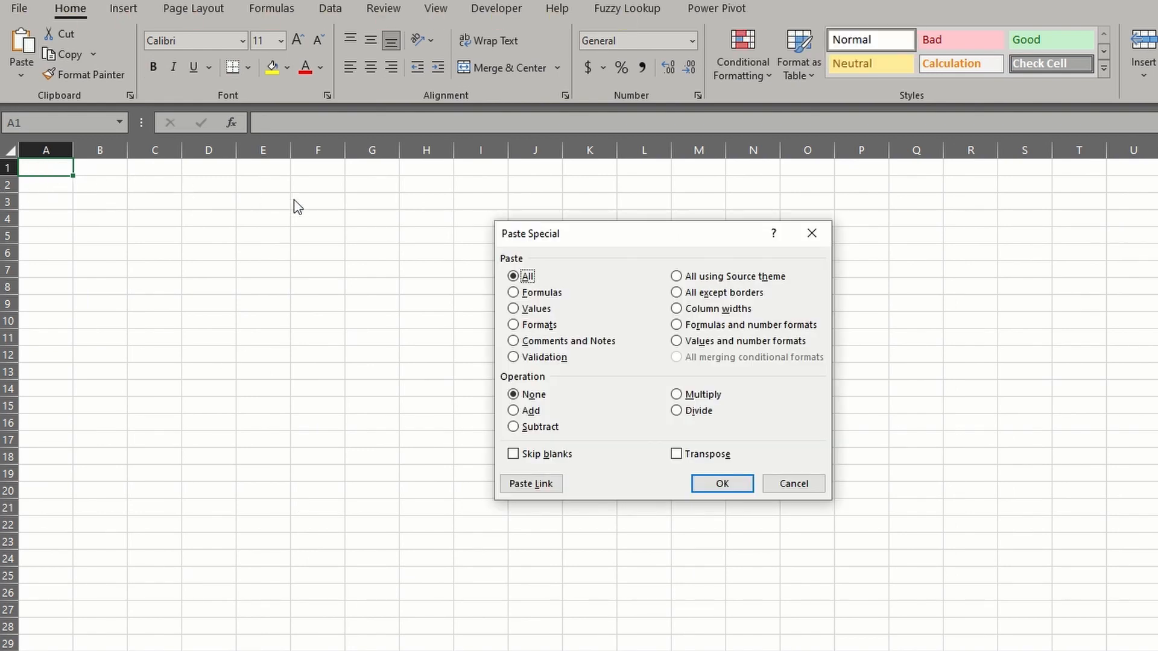
click(544, 489)
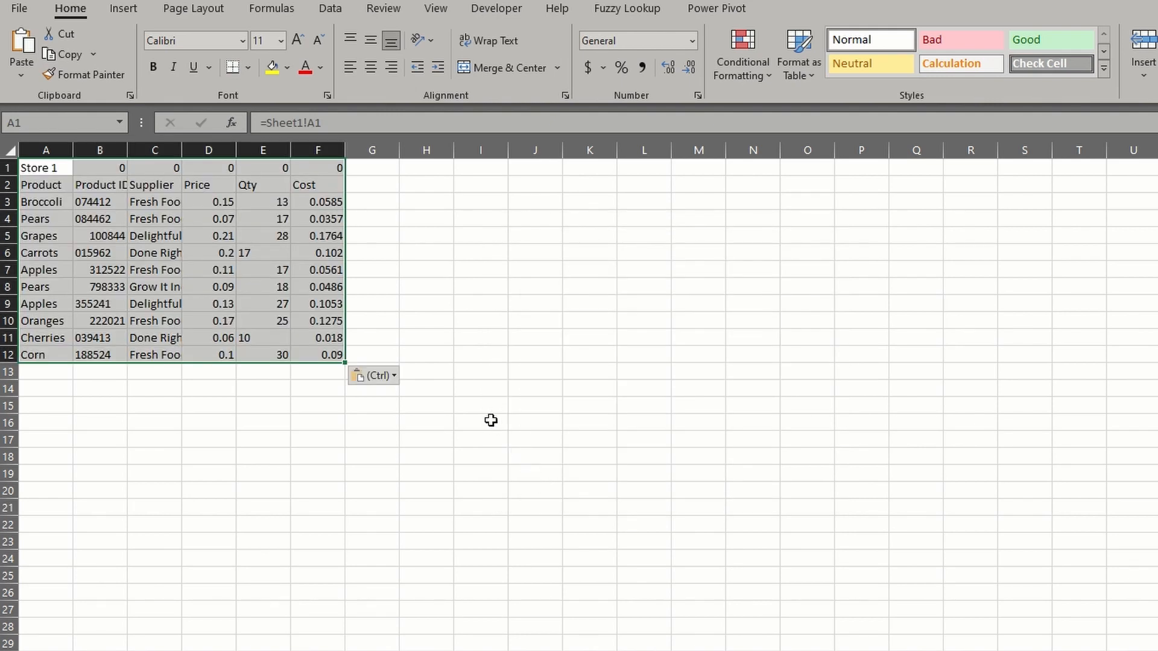
Examine the link formulas in cells C6, B4 and B3 and the header cells B1:F1 of the linked table
click(132, 251)
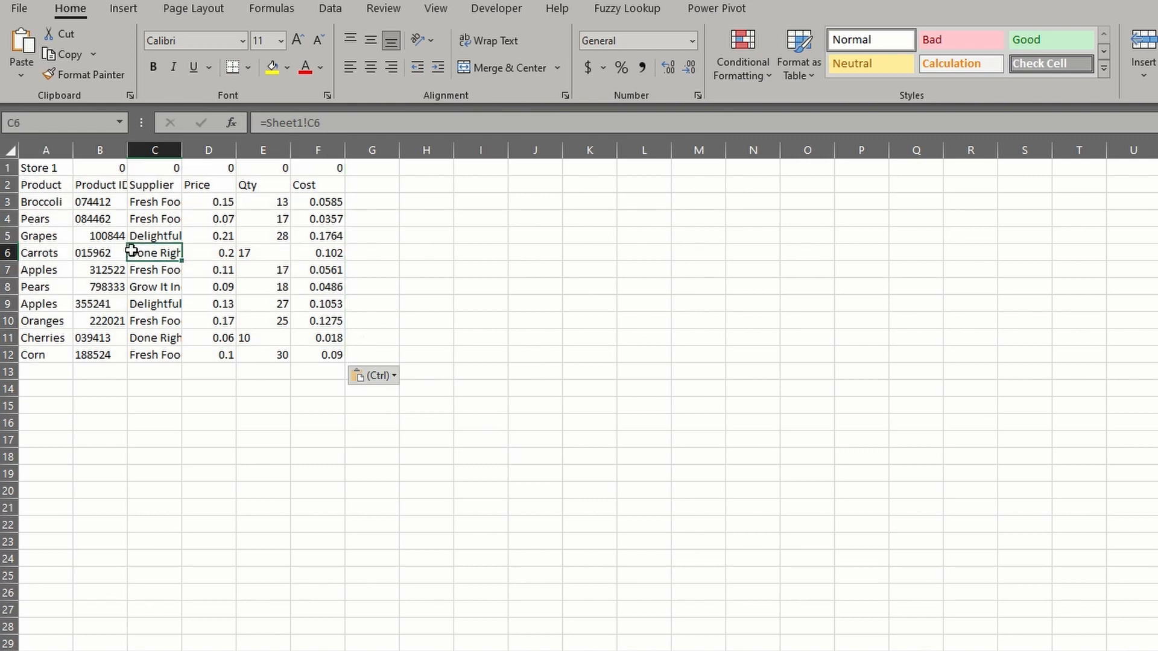
click(111, 223)
click(81, 200)
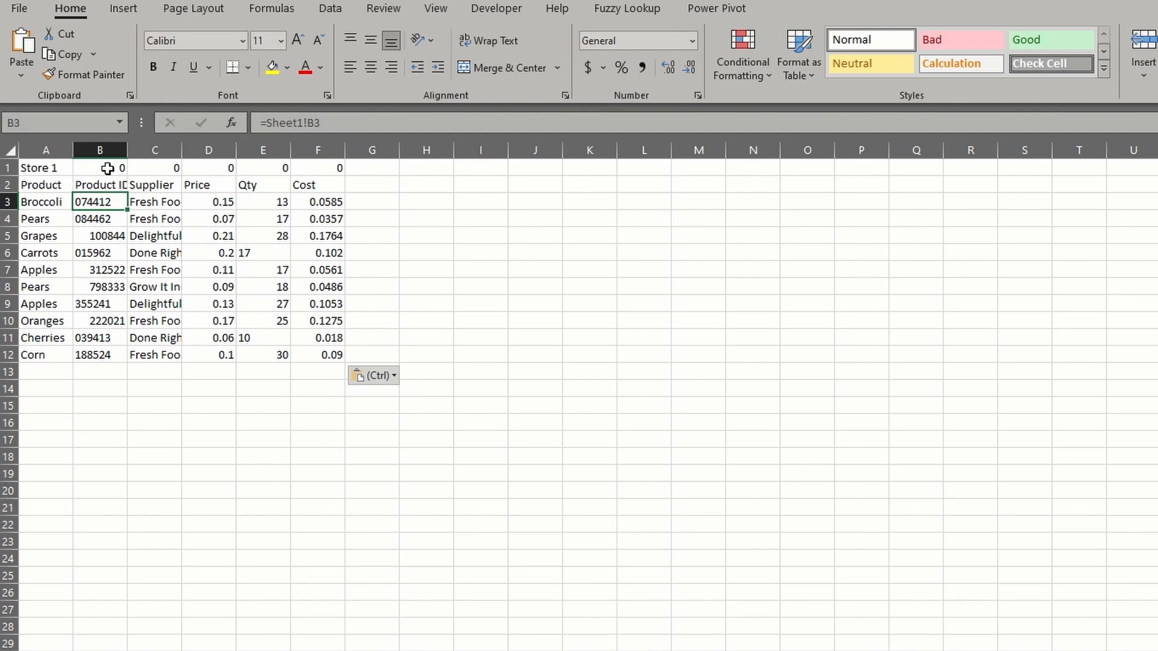
drag(108, 167, 238, 164)
drag(308, 162, 310, 162)
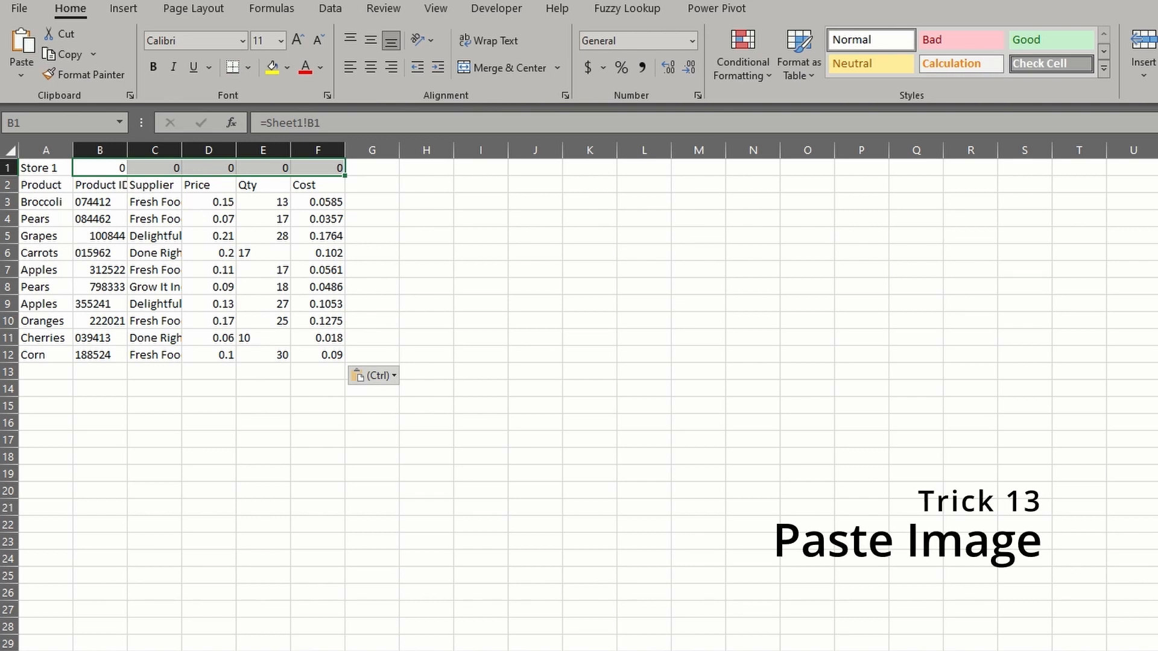
click(273, 255)
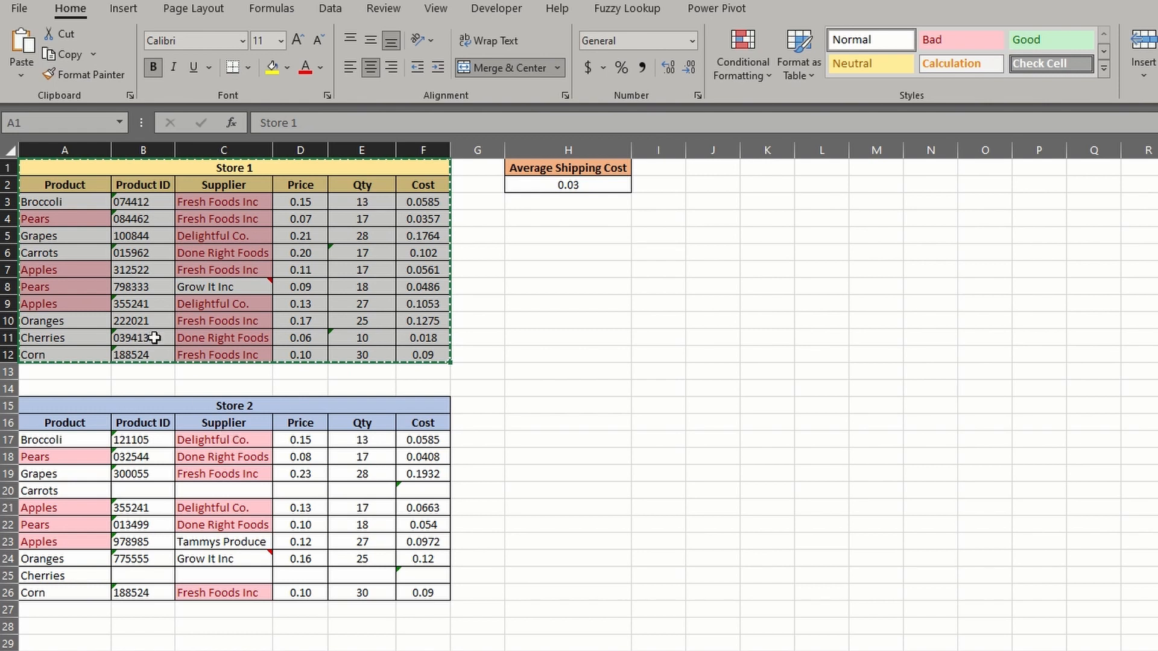
Paste the Store 1 table A1:F12 as a static picture at K4, and delete the picture after repositioning it
drag(66, 164, 346, 355)
click(766, 215)
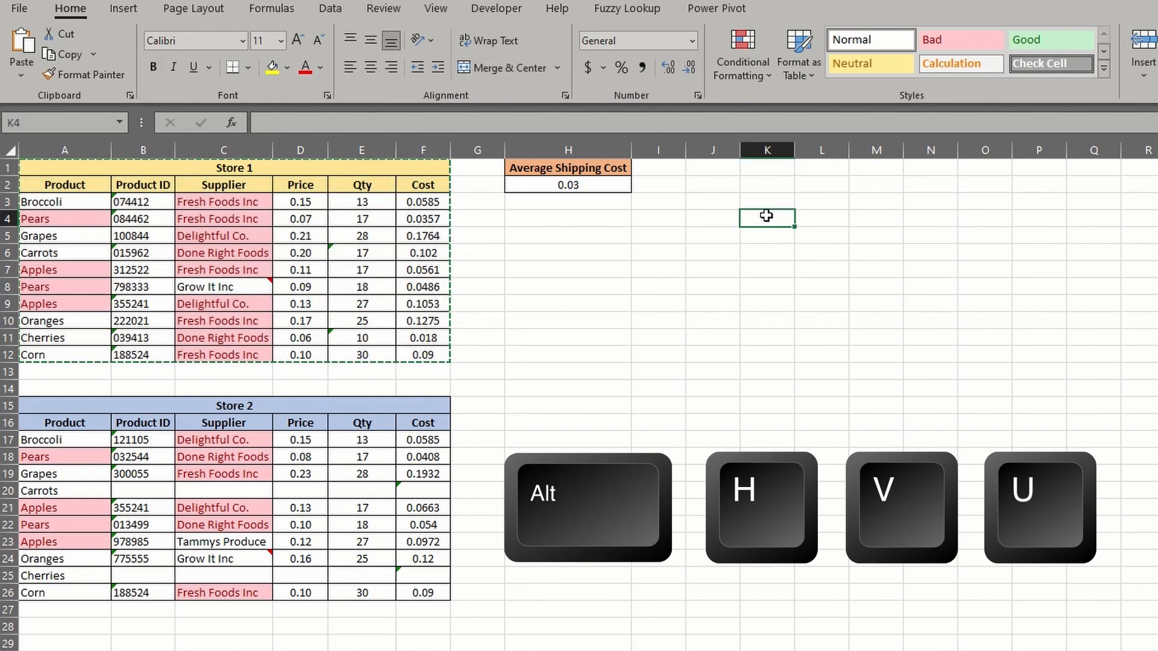
key(alt)
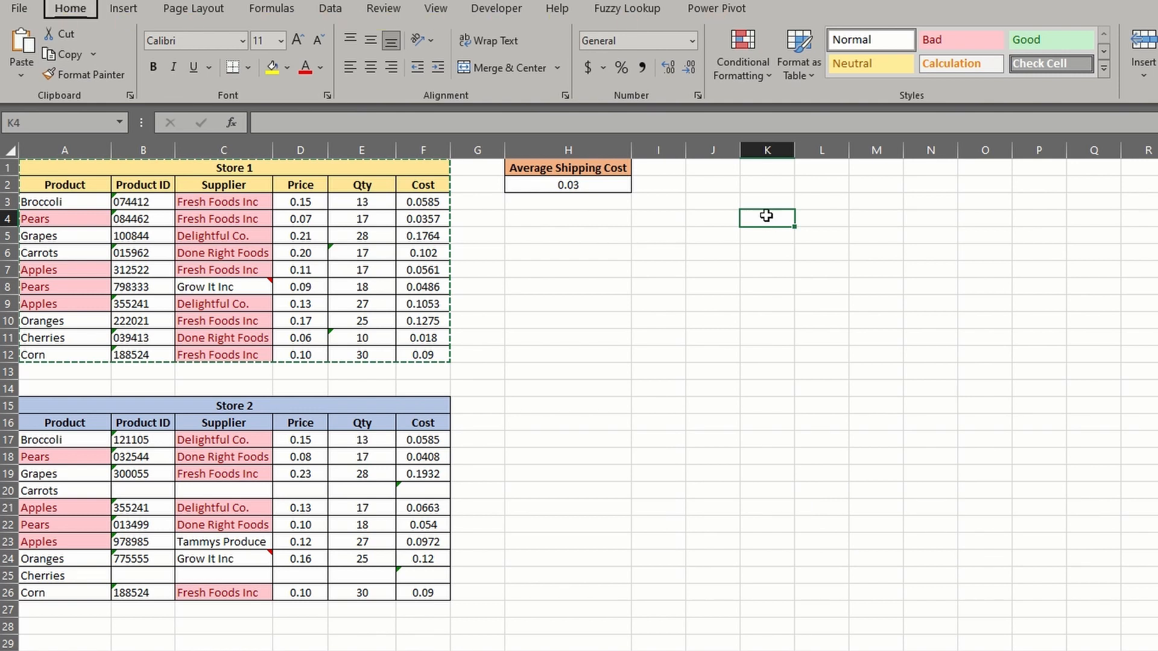
key(h)
key(v)
key(u)
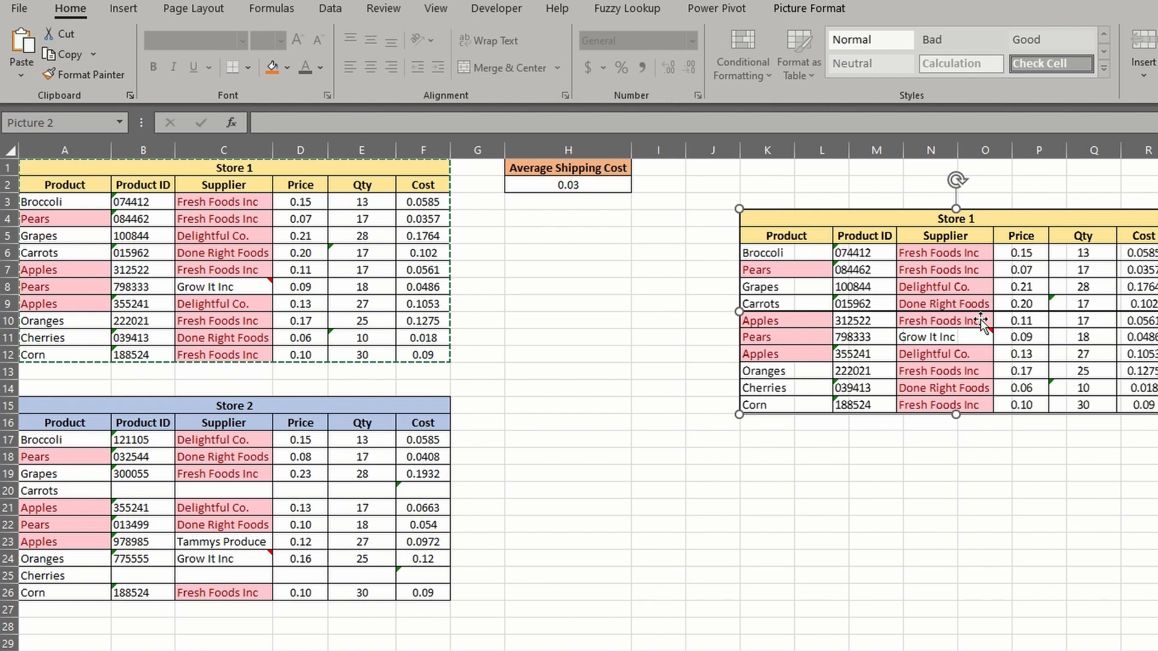
drag(984, 321, 891, 384)
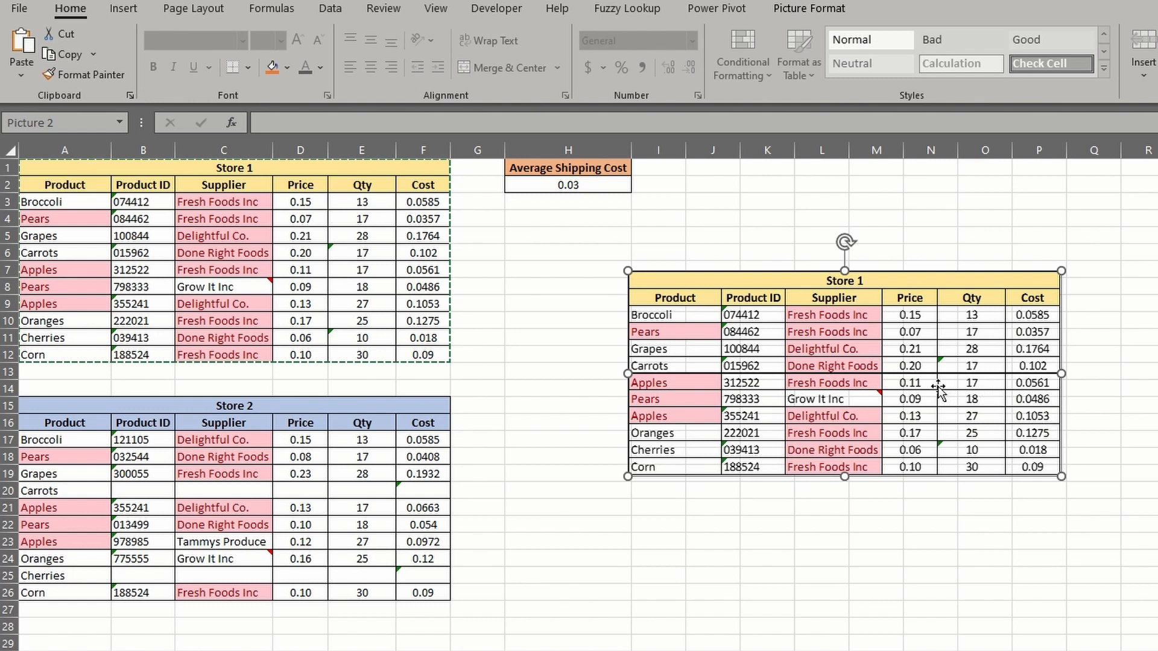
key(Delete)
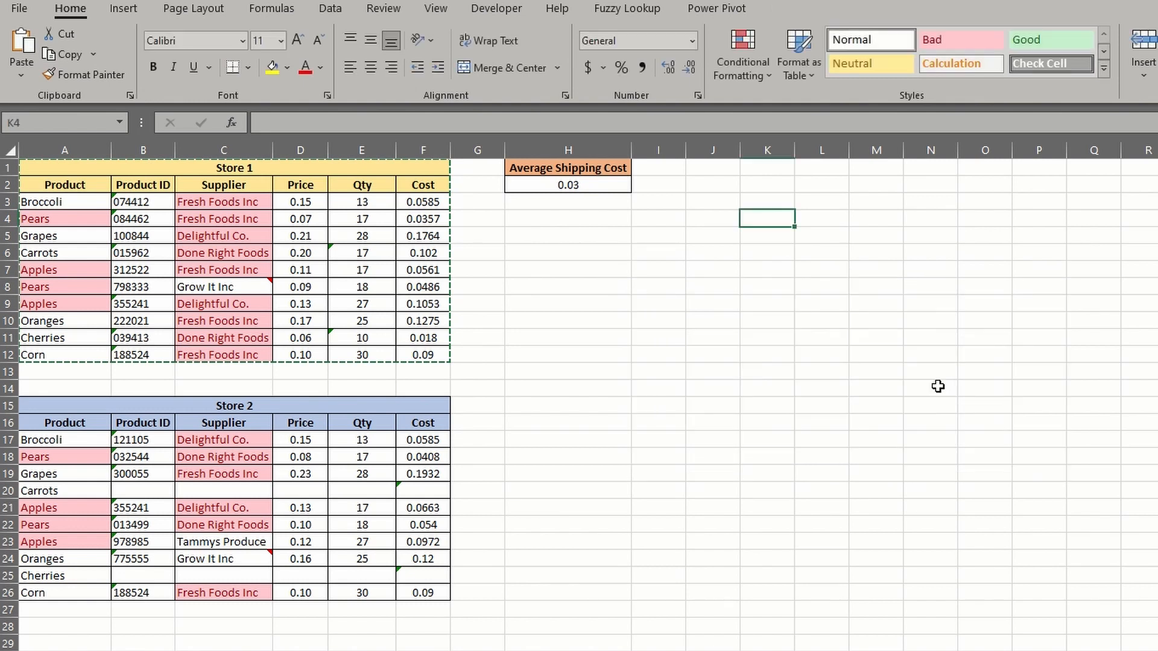
Copy the Store 1 table A1:F12, paste it as a linked picture at A1 of the blank sheet, and move the picture to about B5
drag(39, 168, 330, 353)
key(ctrl+c)
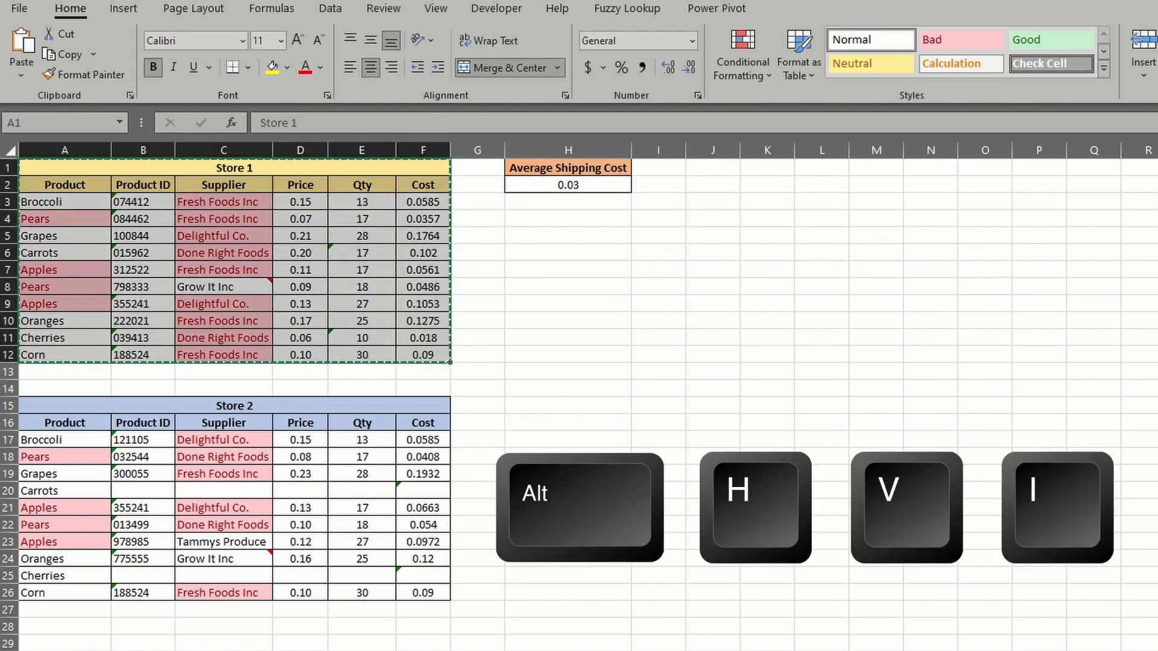
click(244, 650)
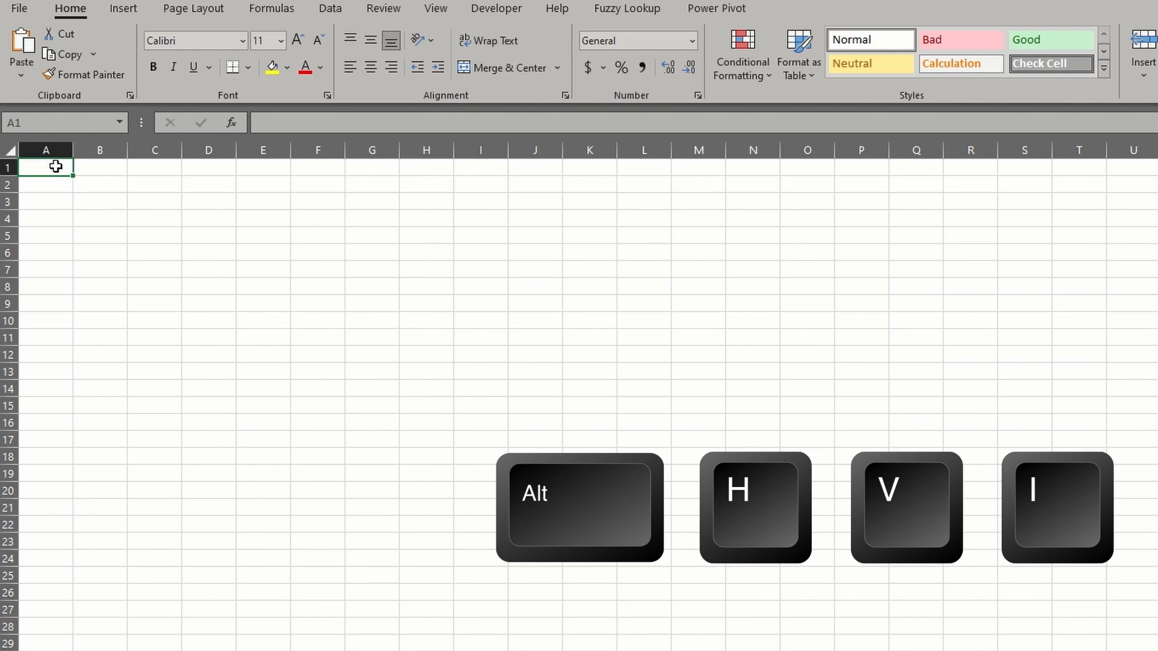
key(alt)
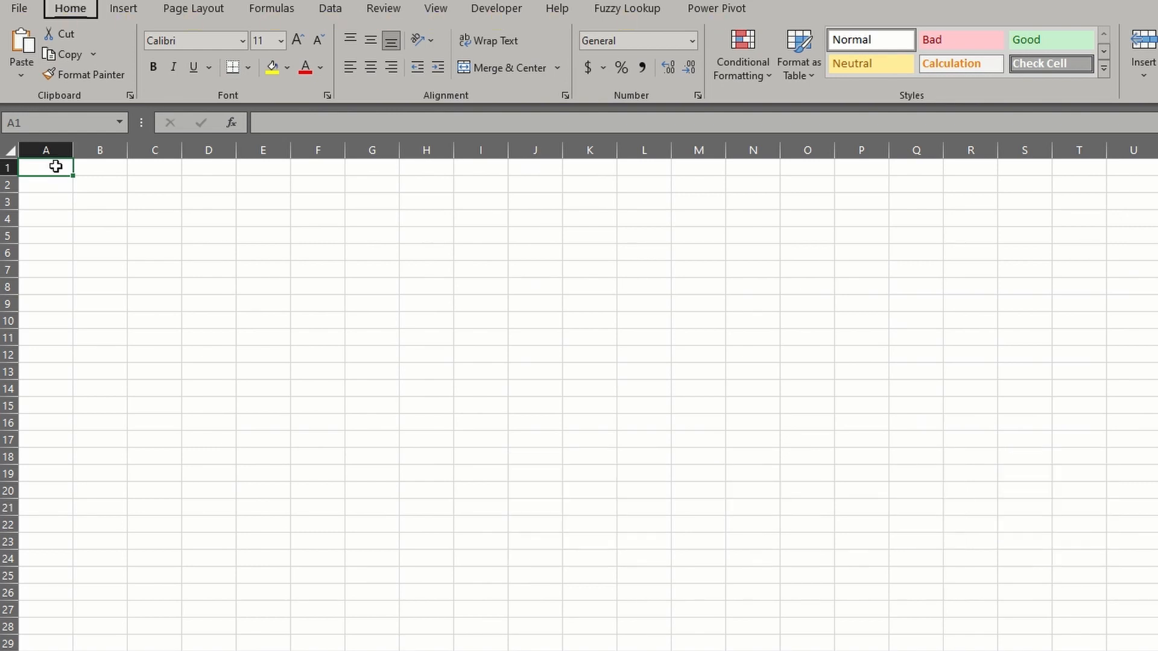
key(h)
key(v)
key(i)
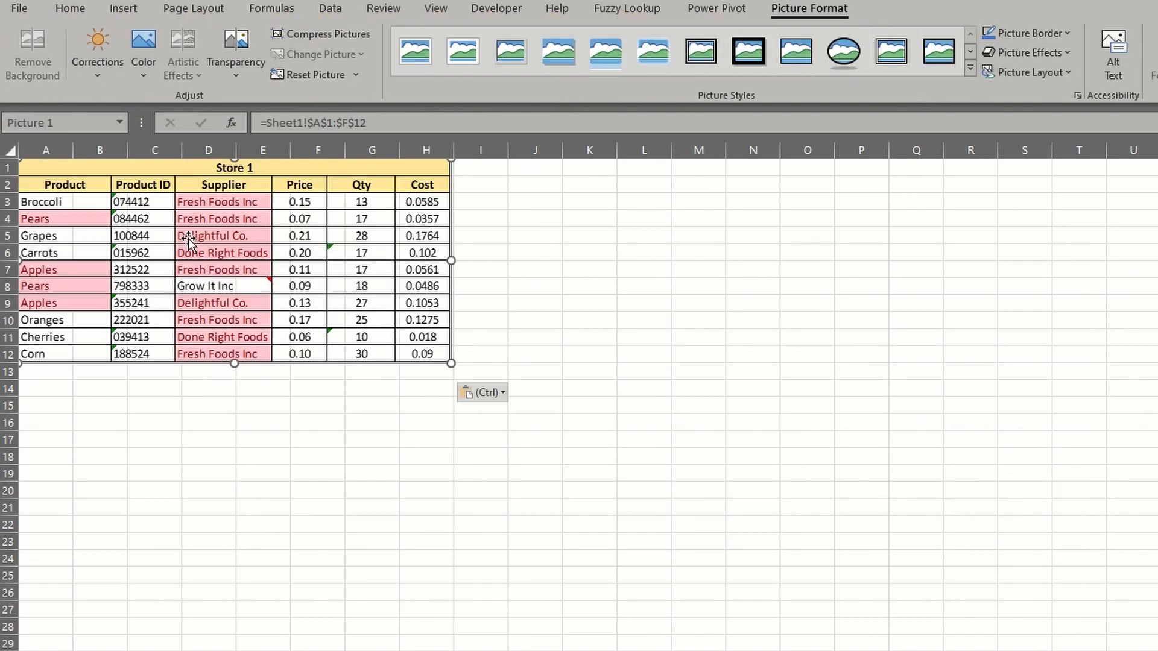
drag(269, 286, 340, 366)
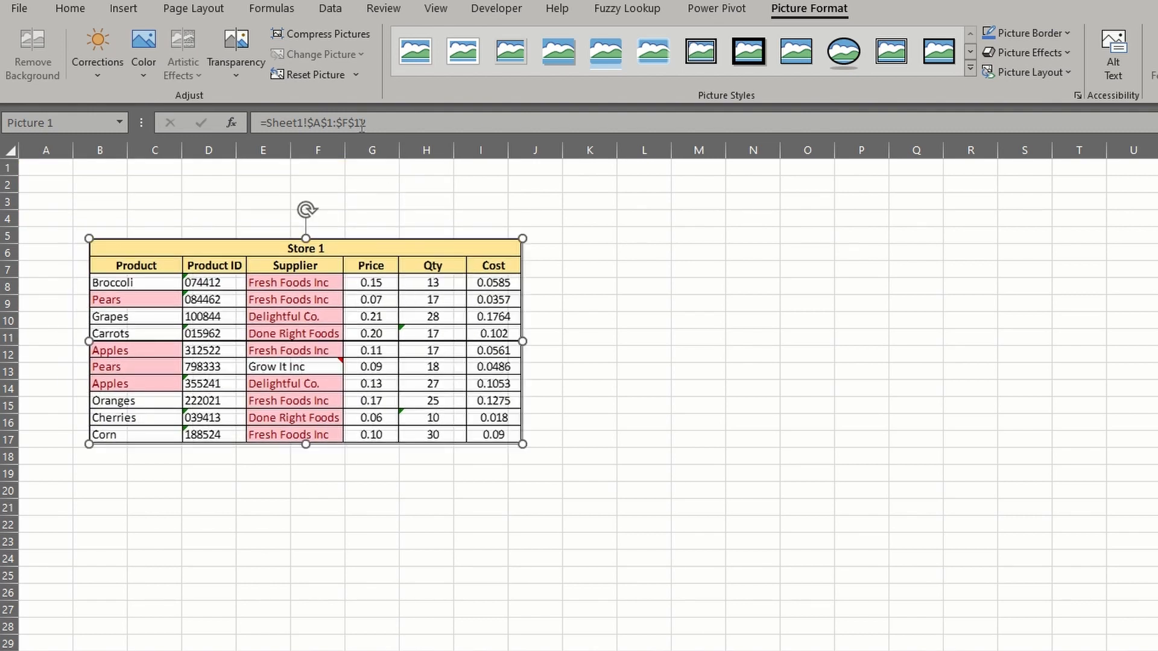
Open the linked picture's source reference for editing and pick cell N13 as the reference
drag(377, 122, 241, 122)
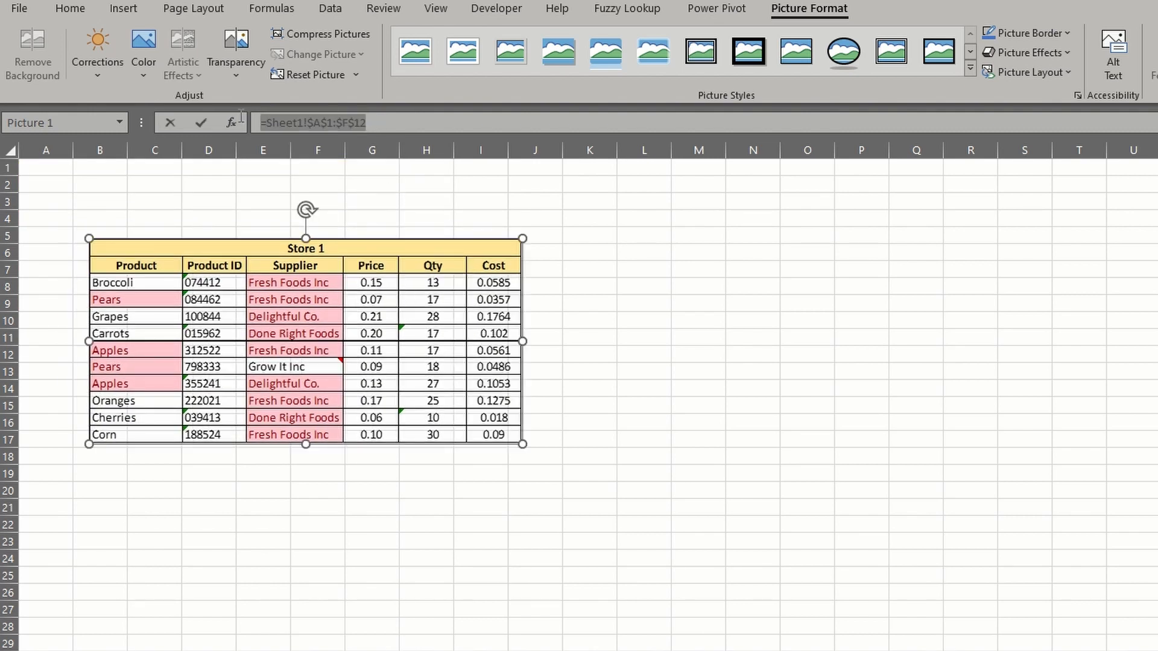
click(753, 378)
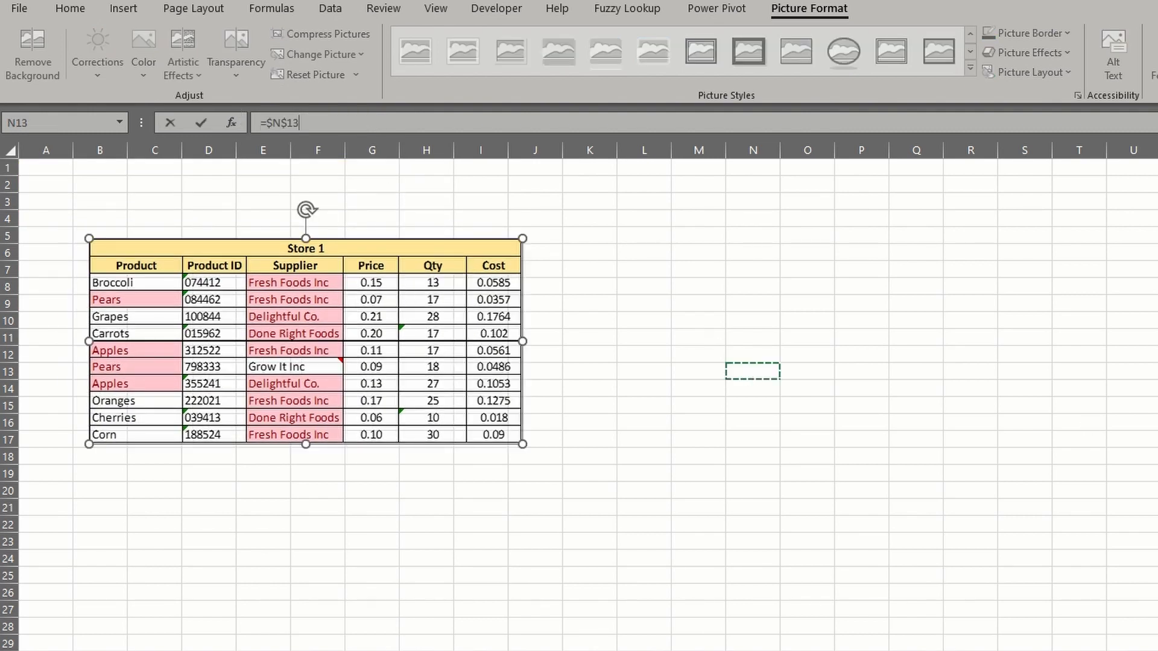